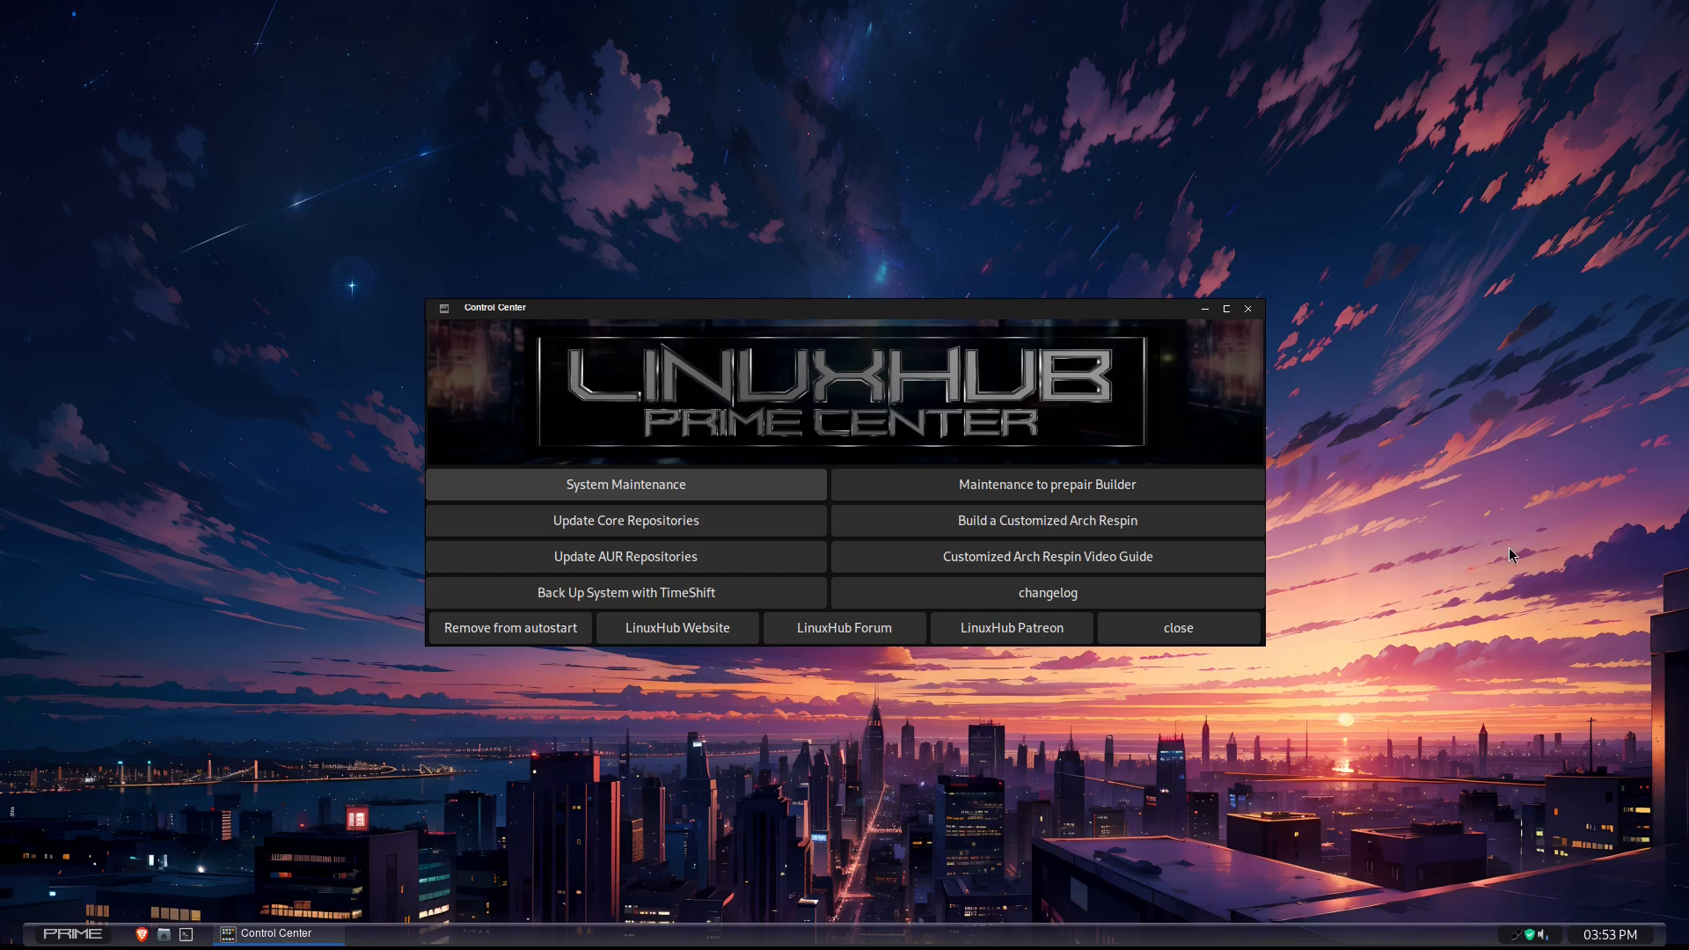
- Start building a customized Arch respin and select the Arc-Dark theme, breeze-dark icon theme and vintage cursor theme
left_click(1012, 527)
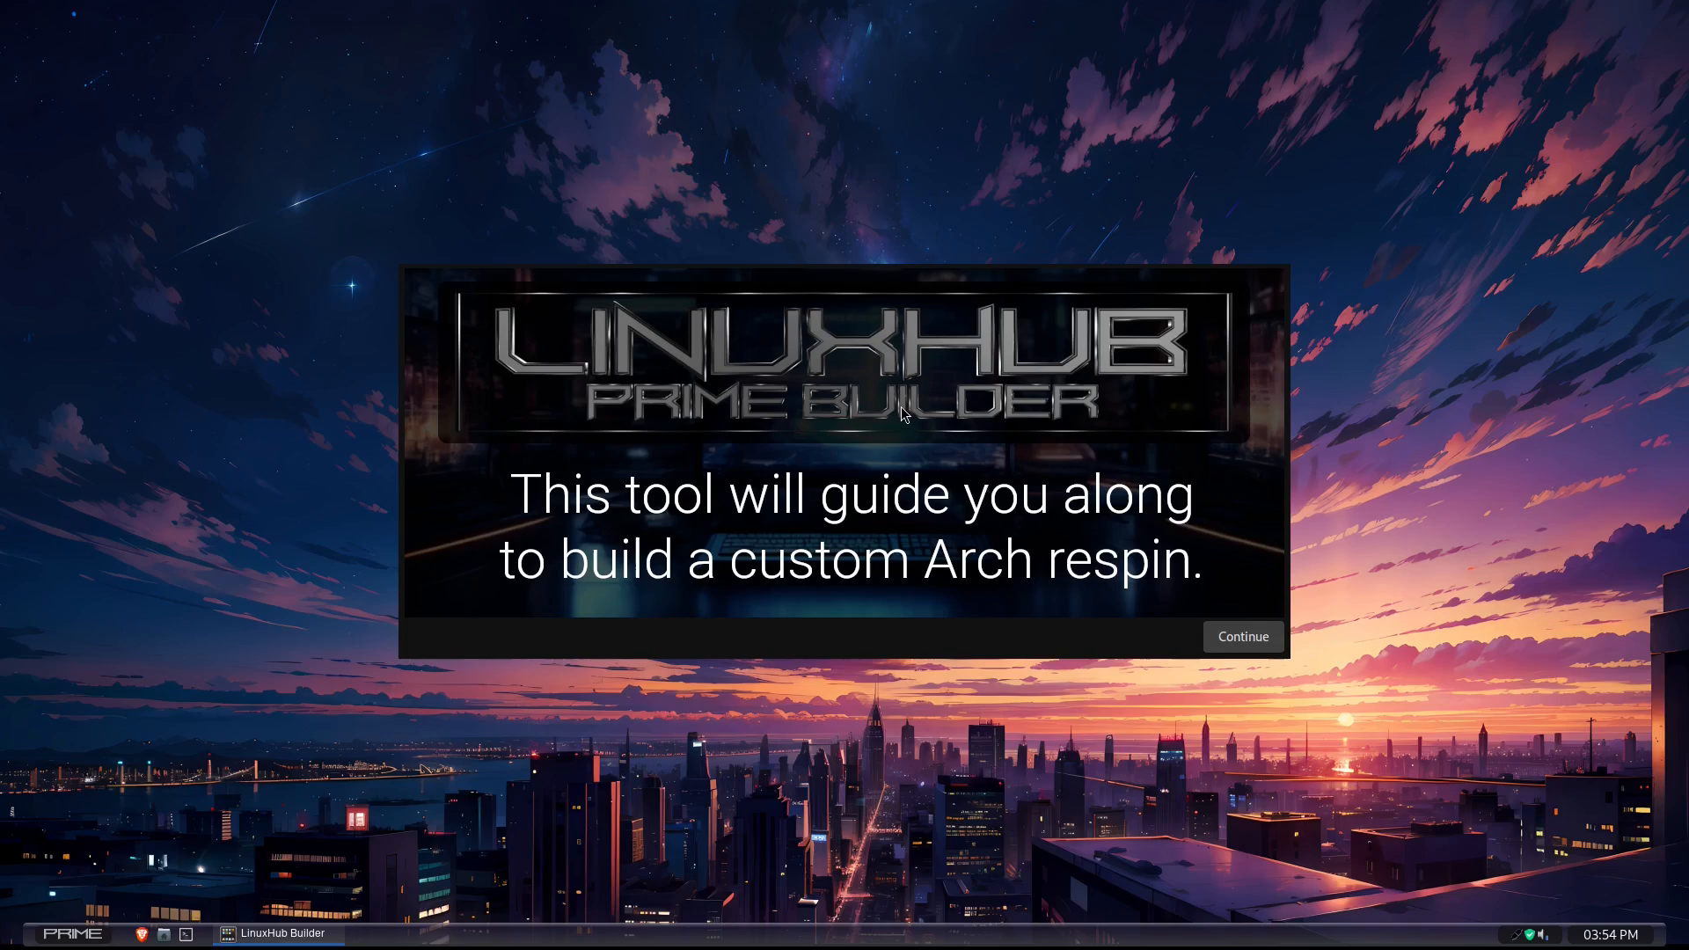
left_click(1280, 646)
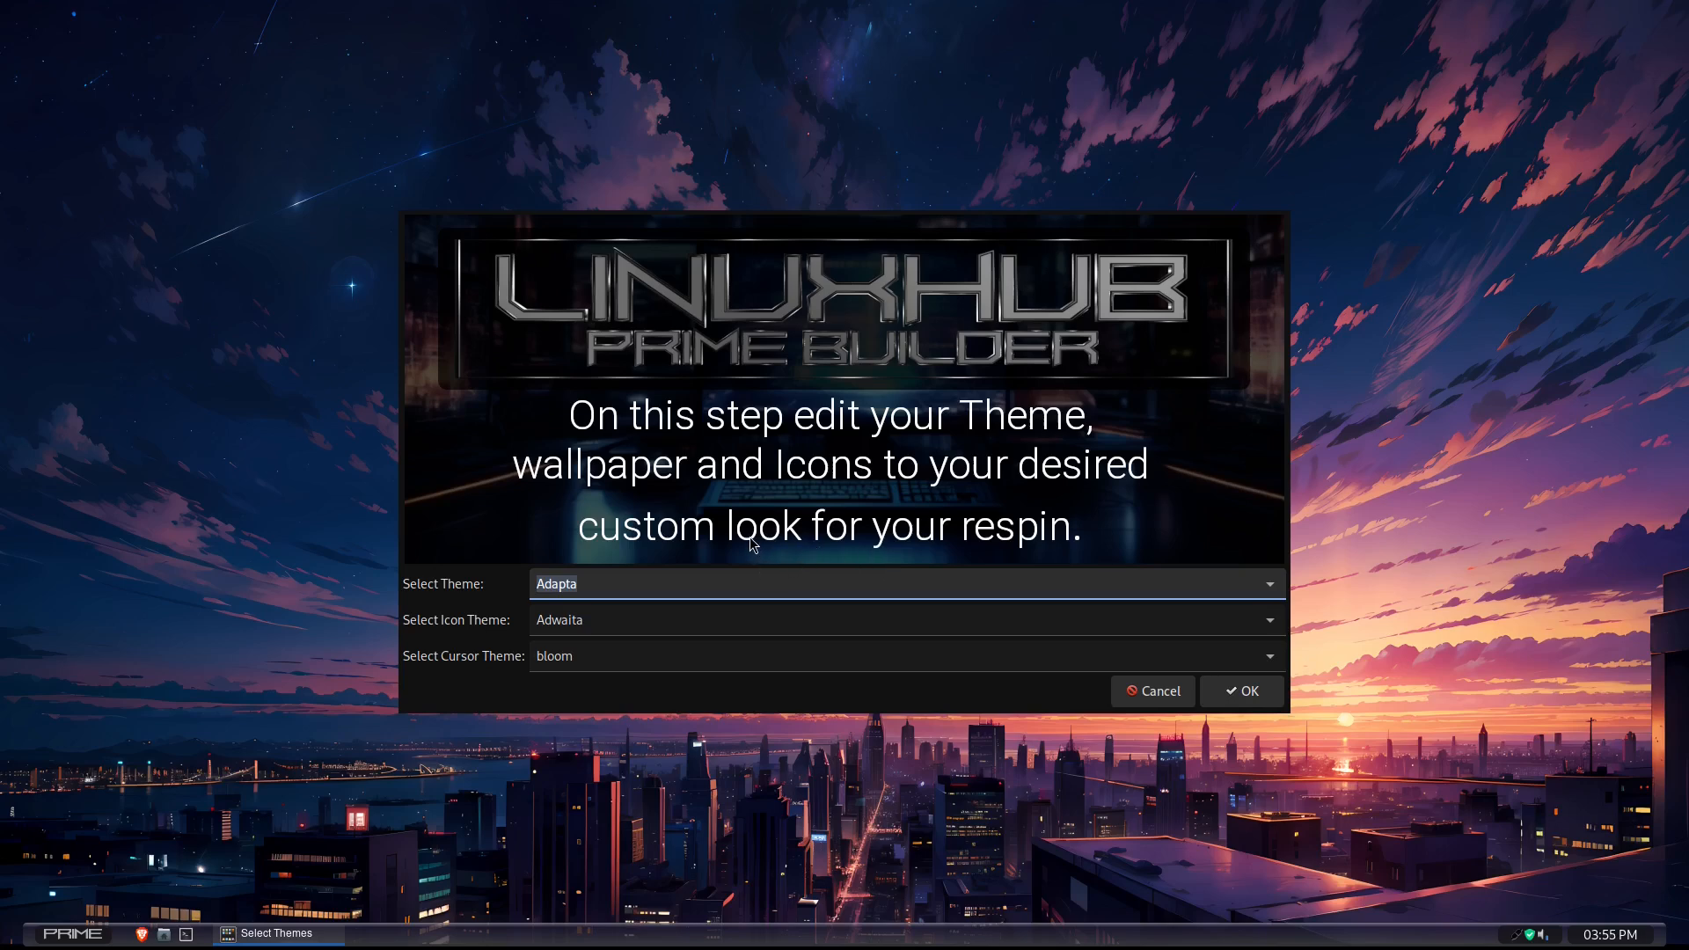
left_click(1272, 587)
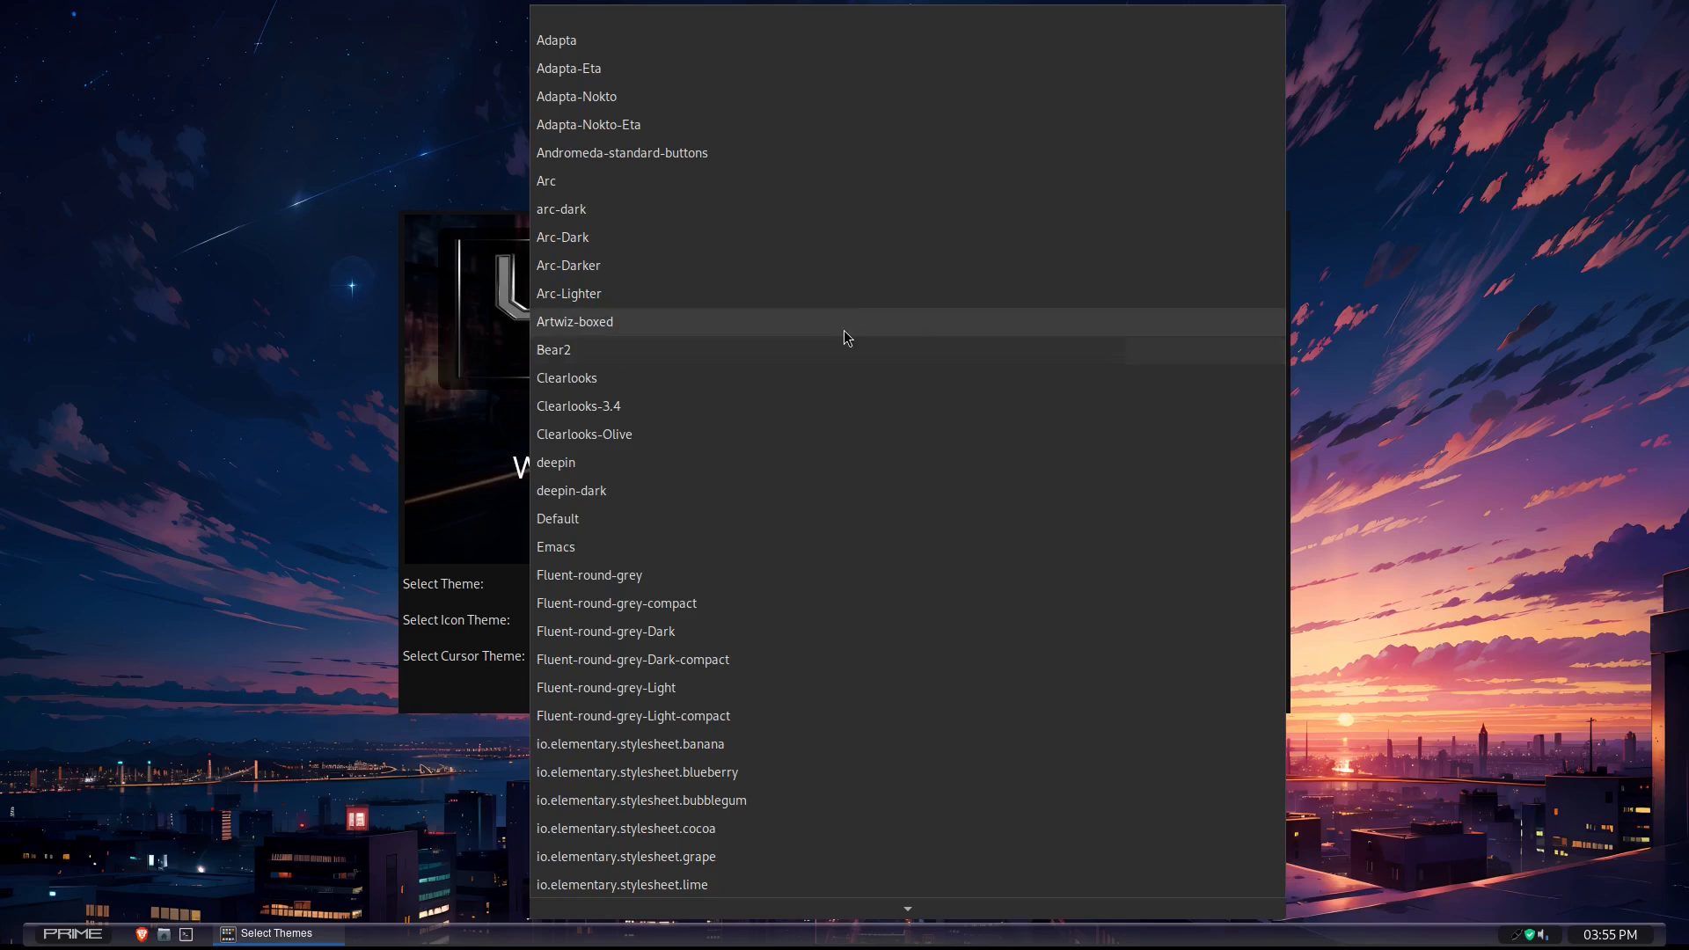
left_click(585, 244)
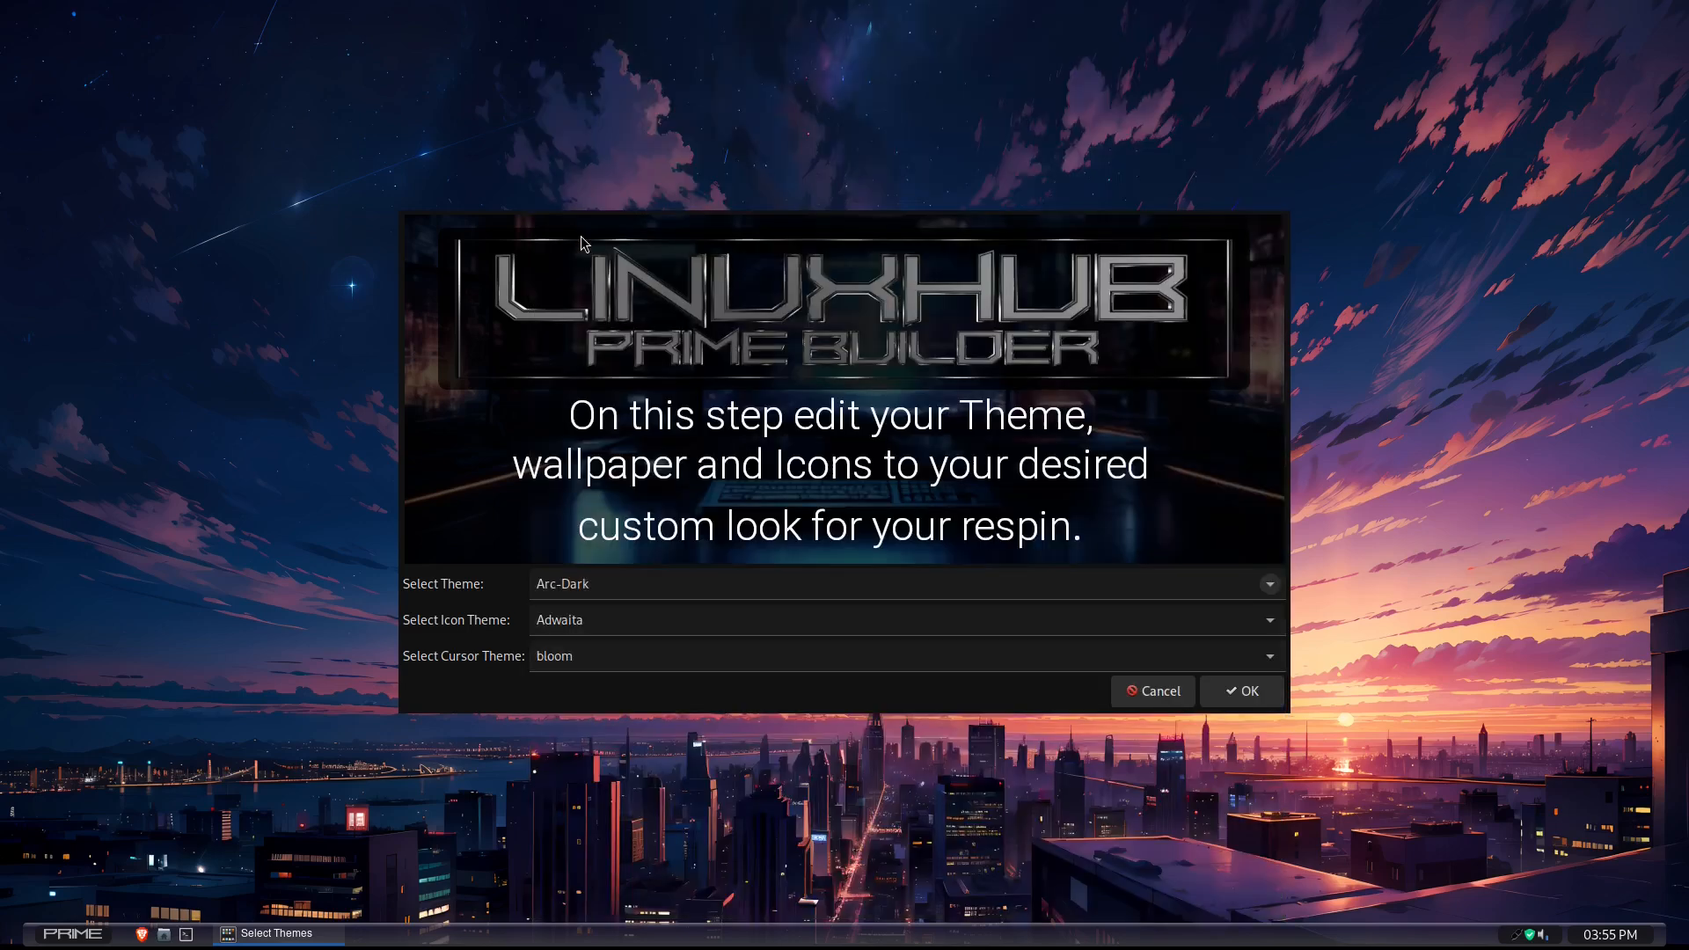
left_click(1267, 620)
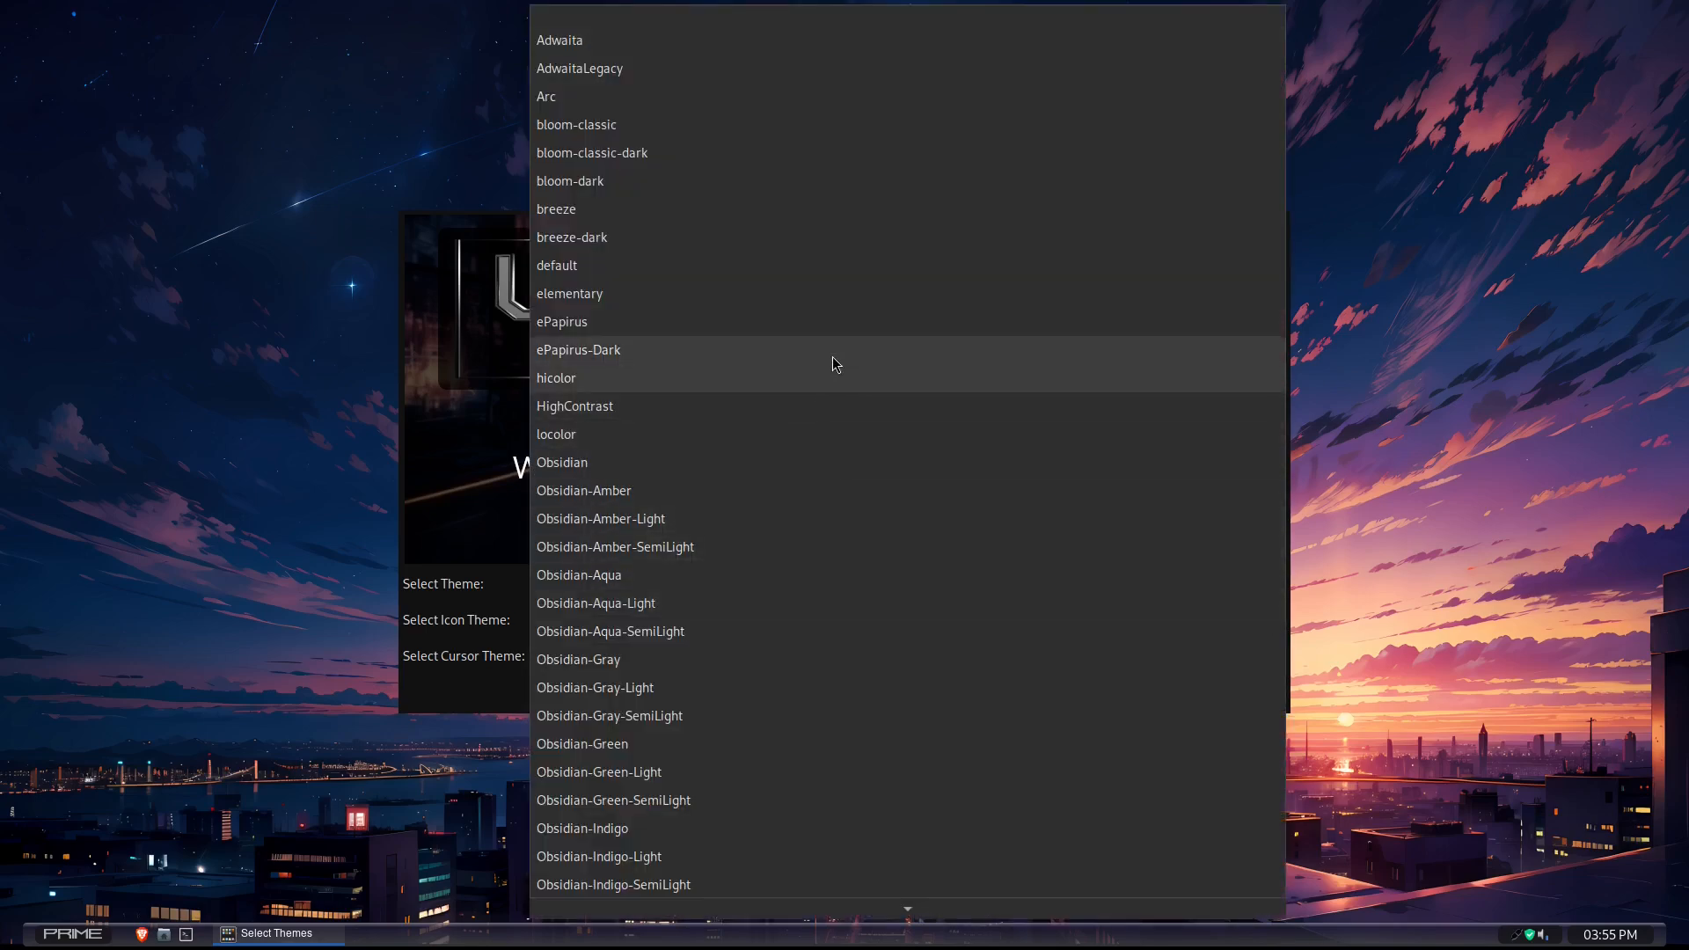
left_click(585, 245)
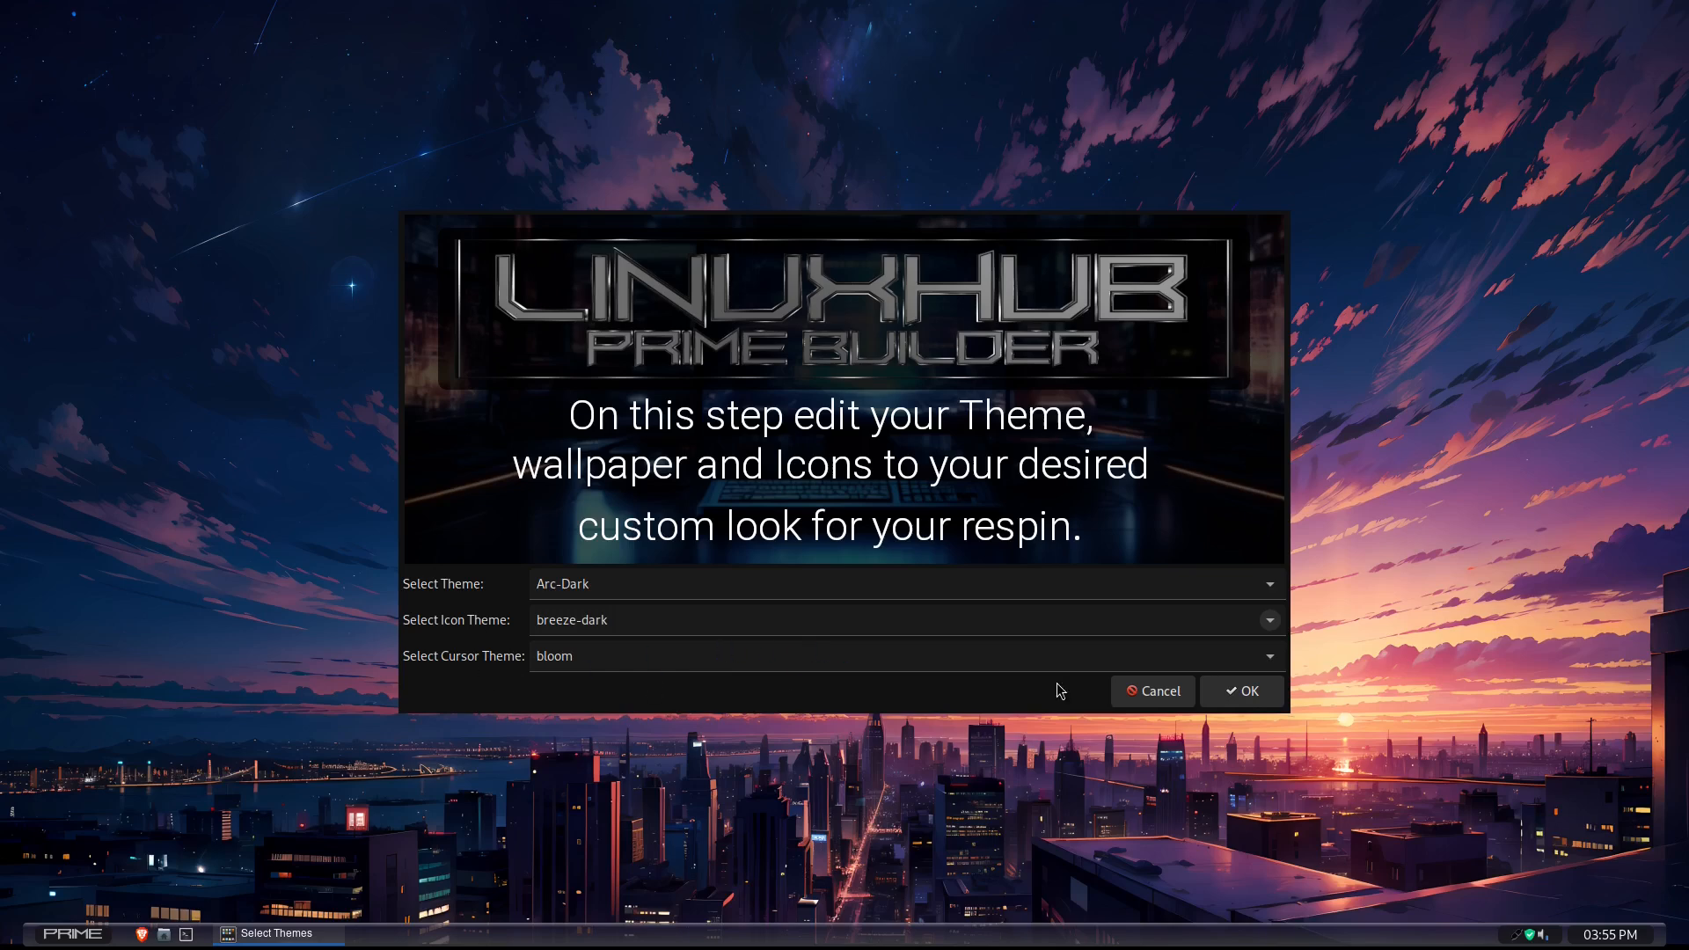
left_click(1268, 659)
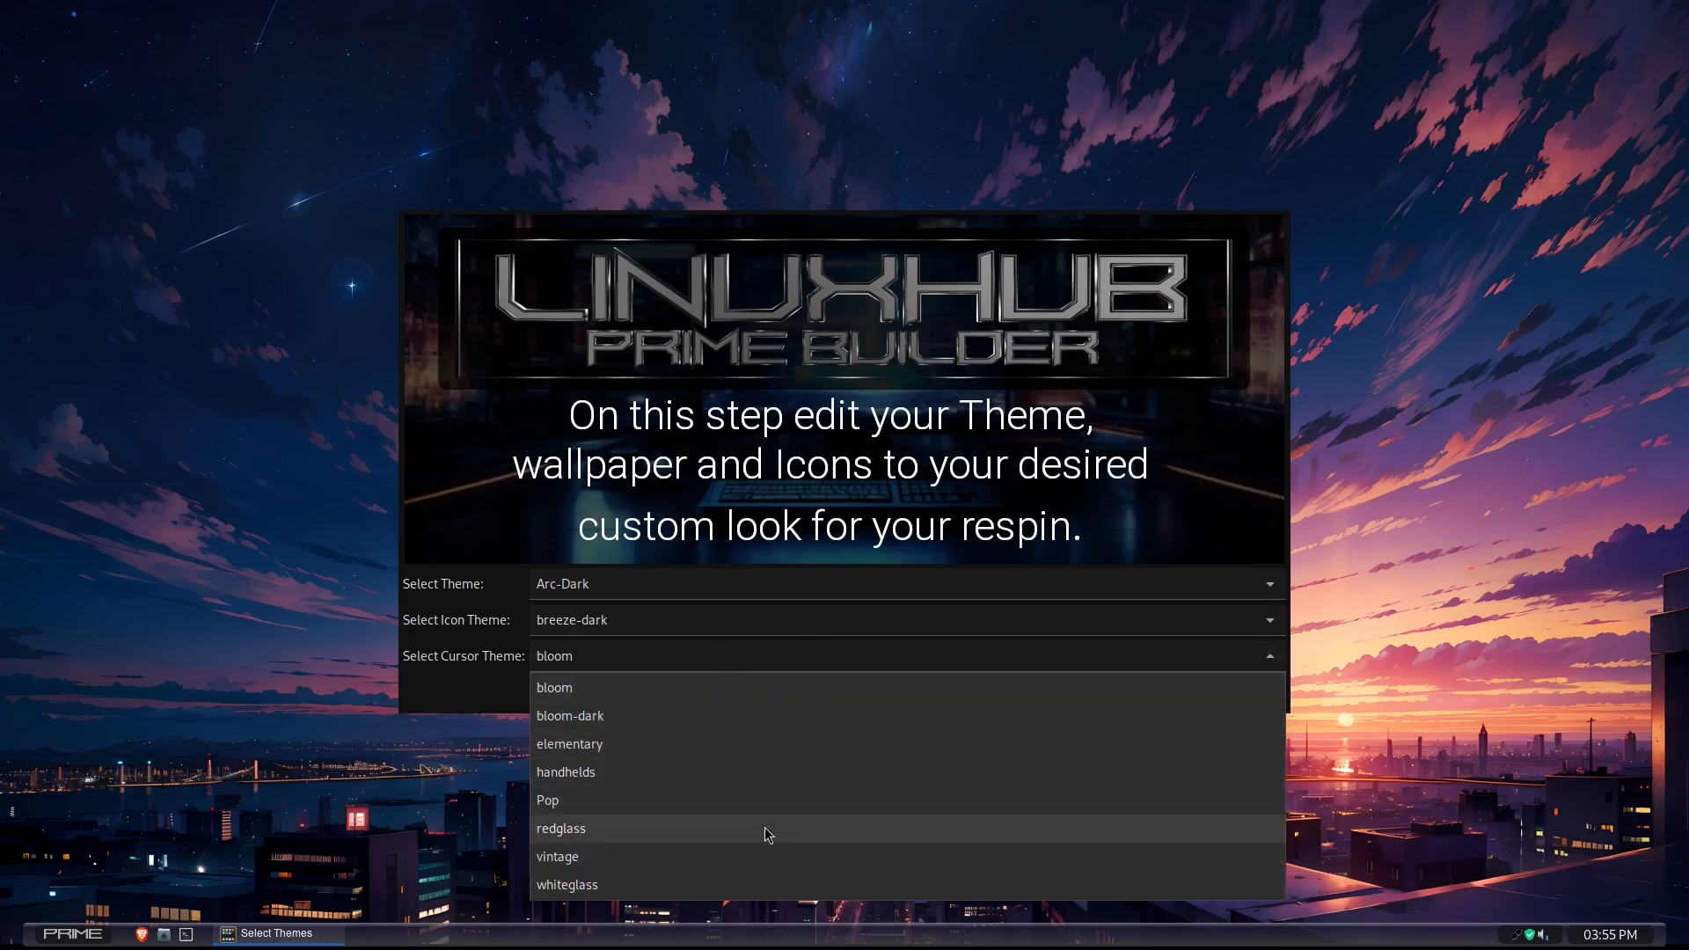
left_click(604, 860)
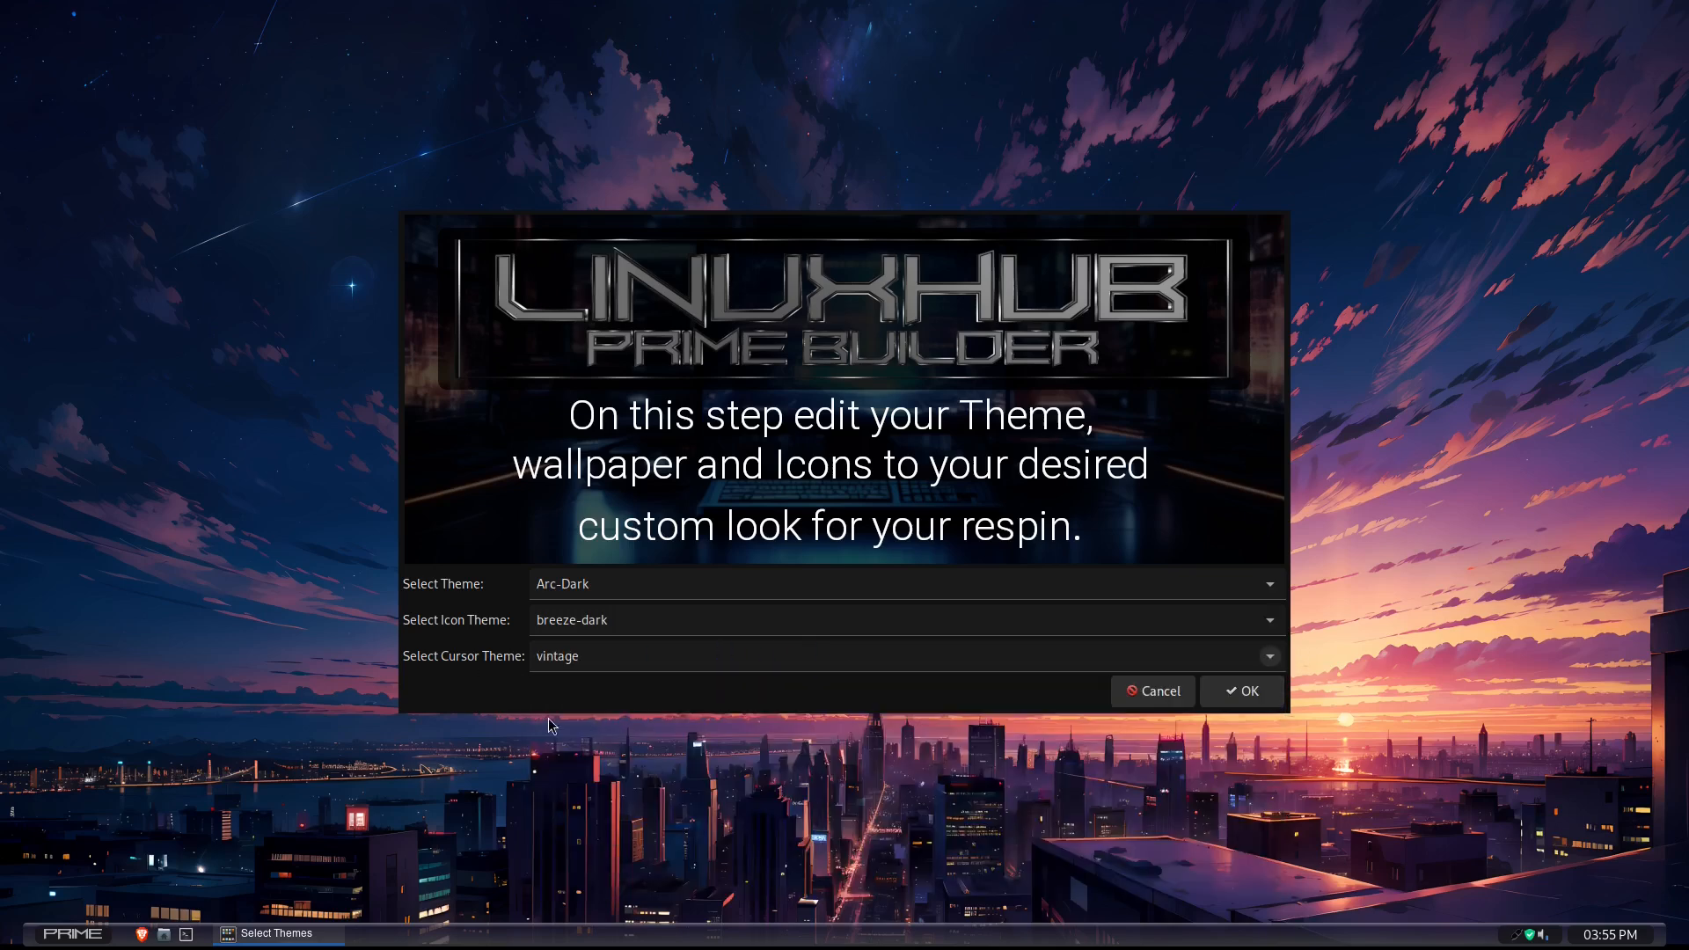
- Open the home folder to view the current look, return to the theme selection and apply the chosen themes
left_click(165, 934)
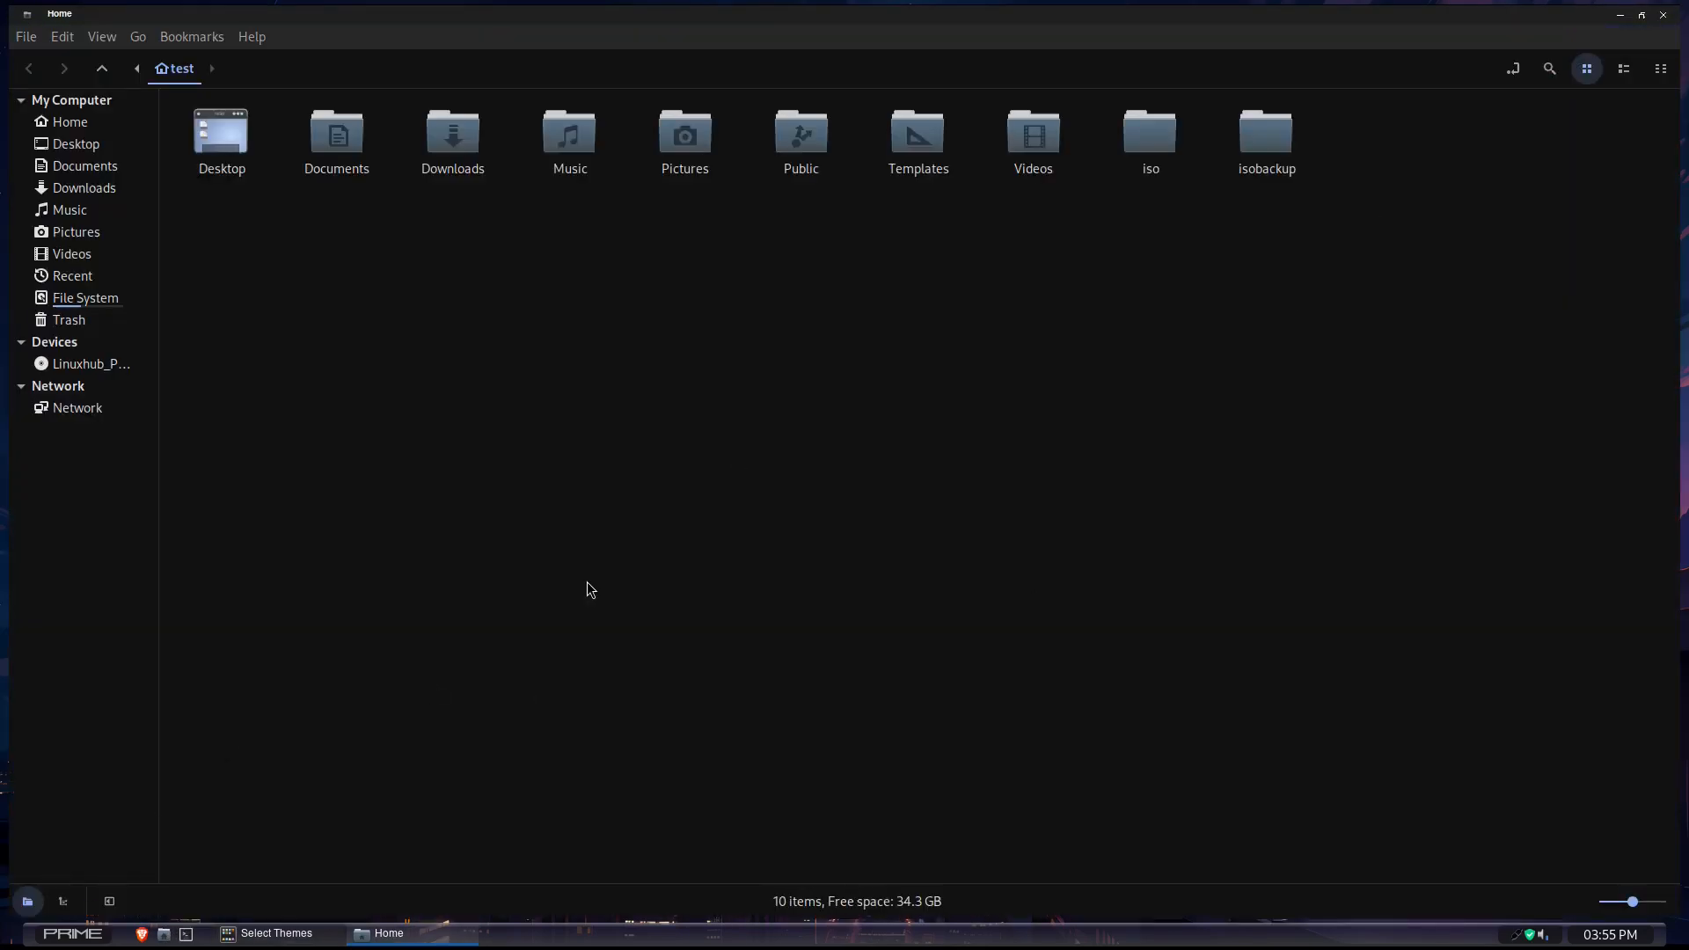
right_click(412, 945)
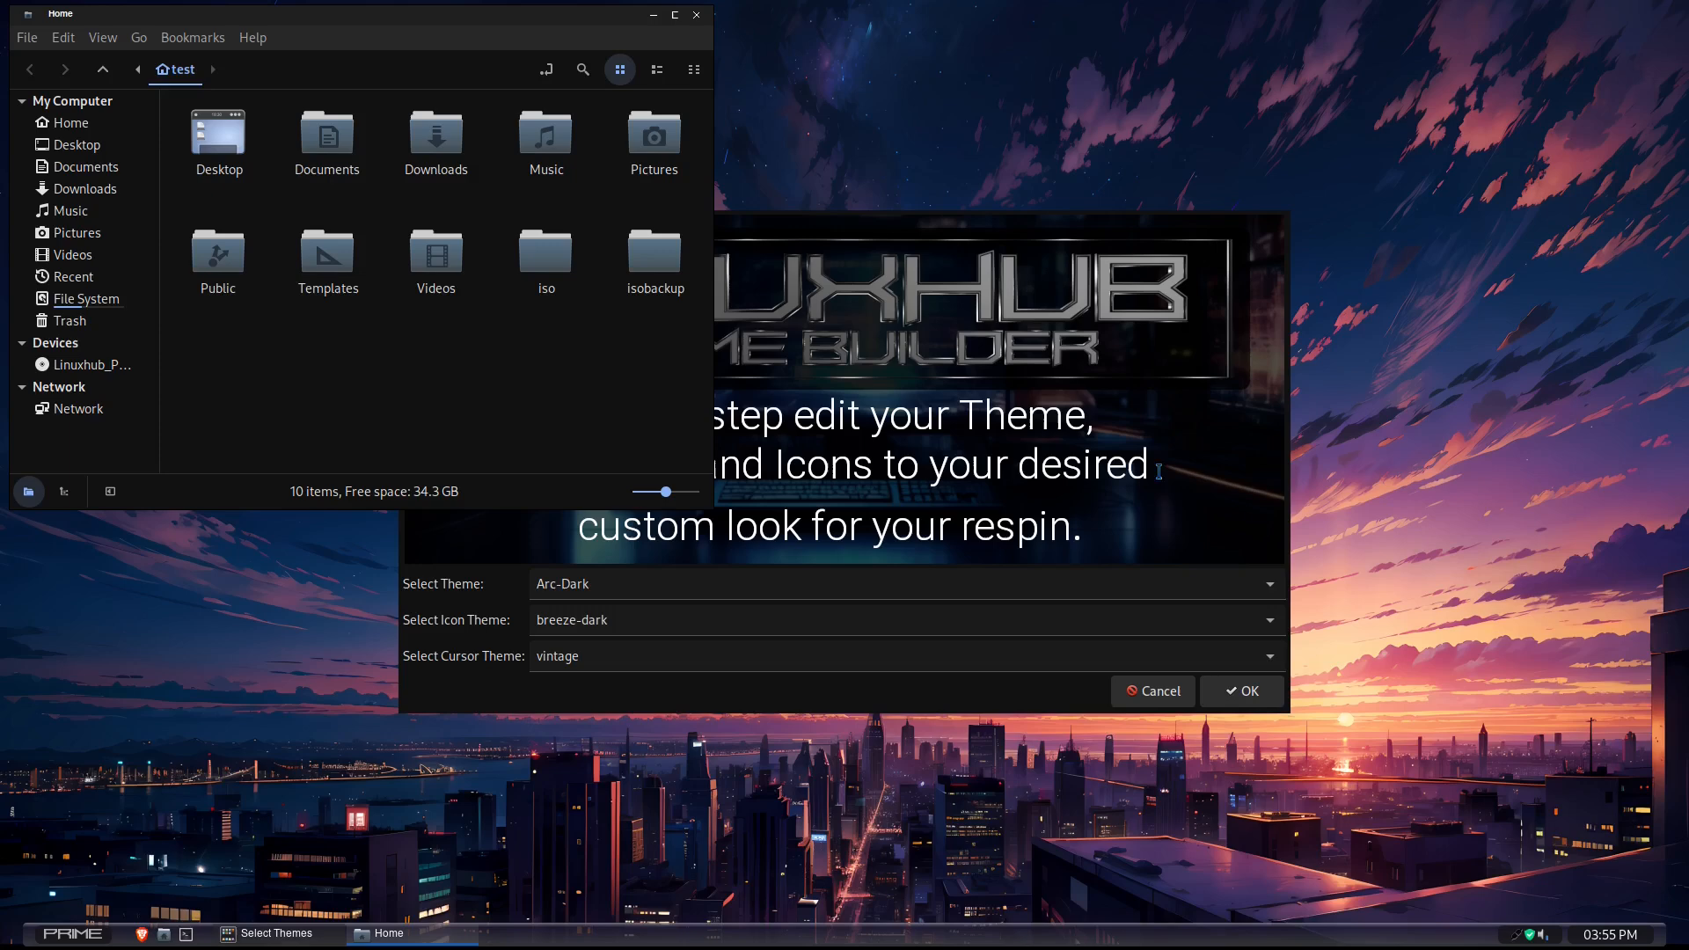
left_click(879, 250)
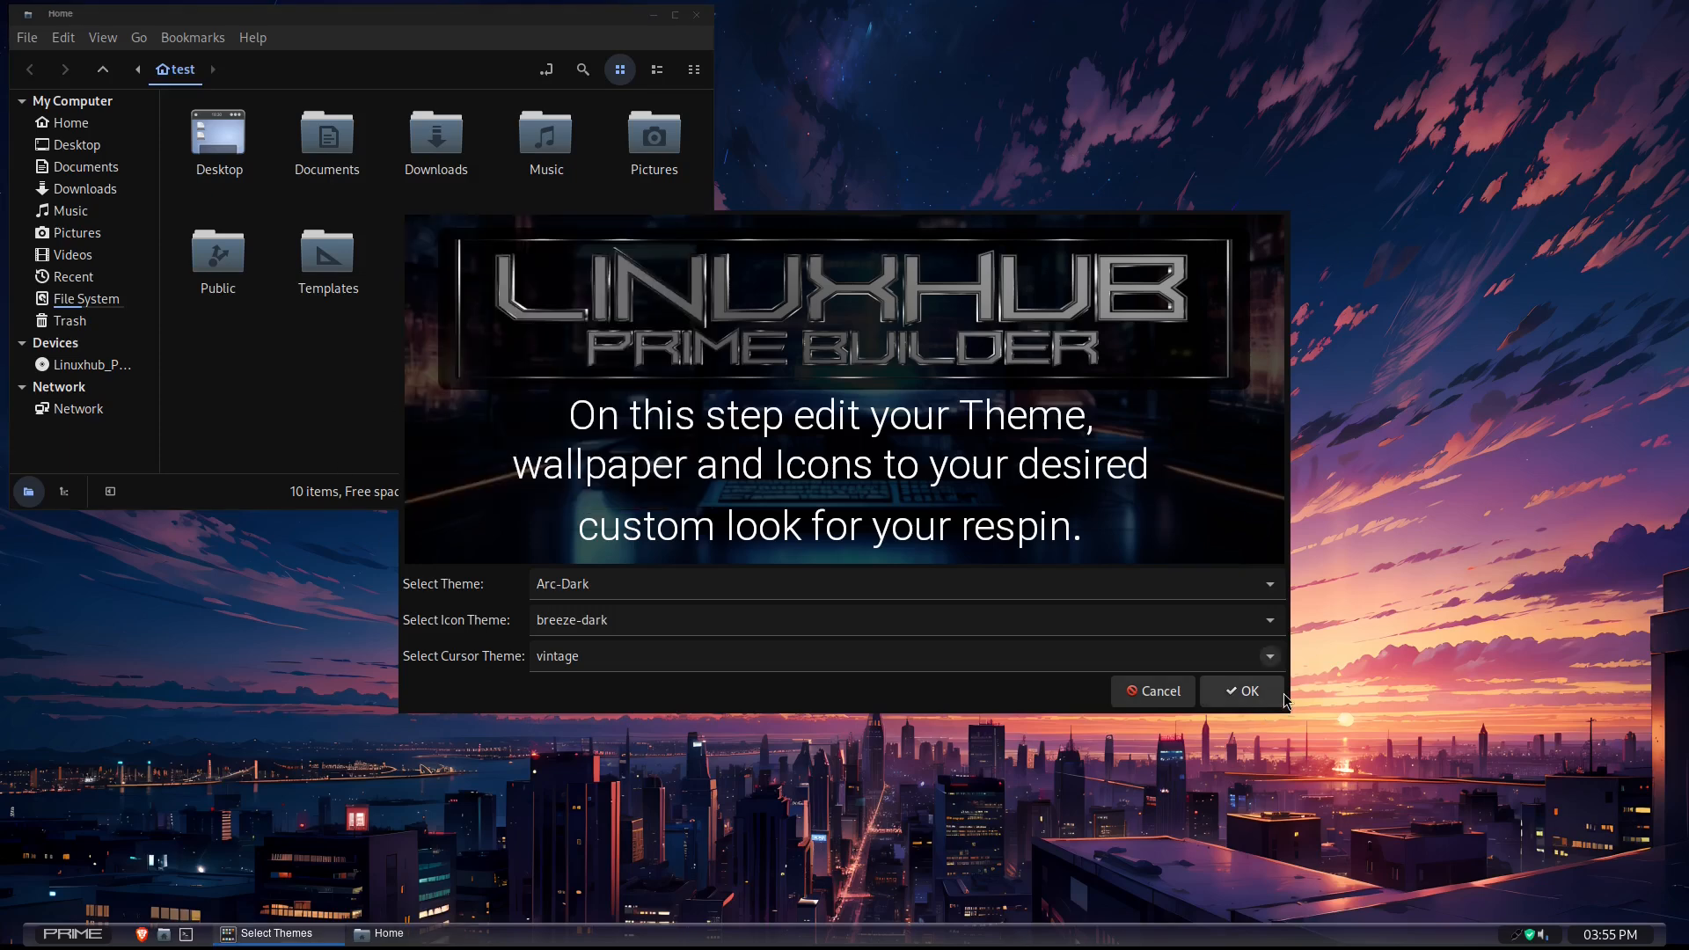
left_click(1245, 695)
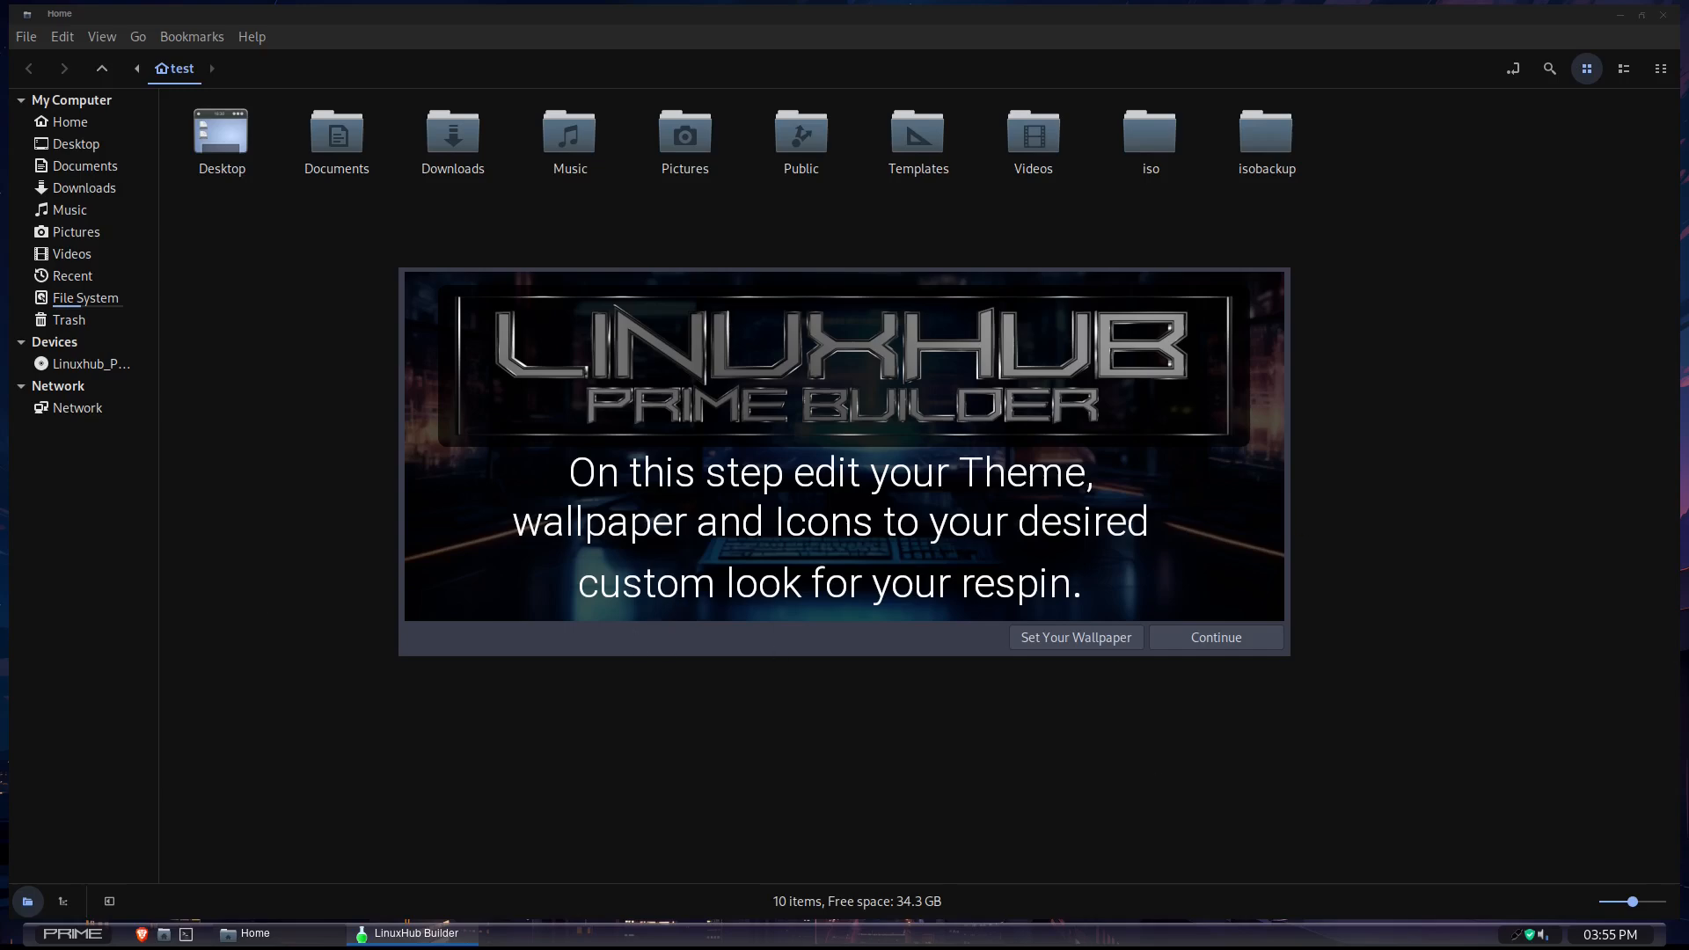
- Reopen the home folder in a fresh file manager window to check the new theme and icons, then close it
right_click(298, 934)
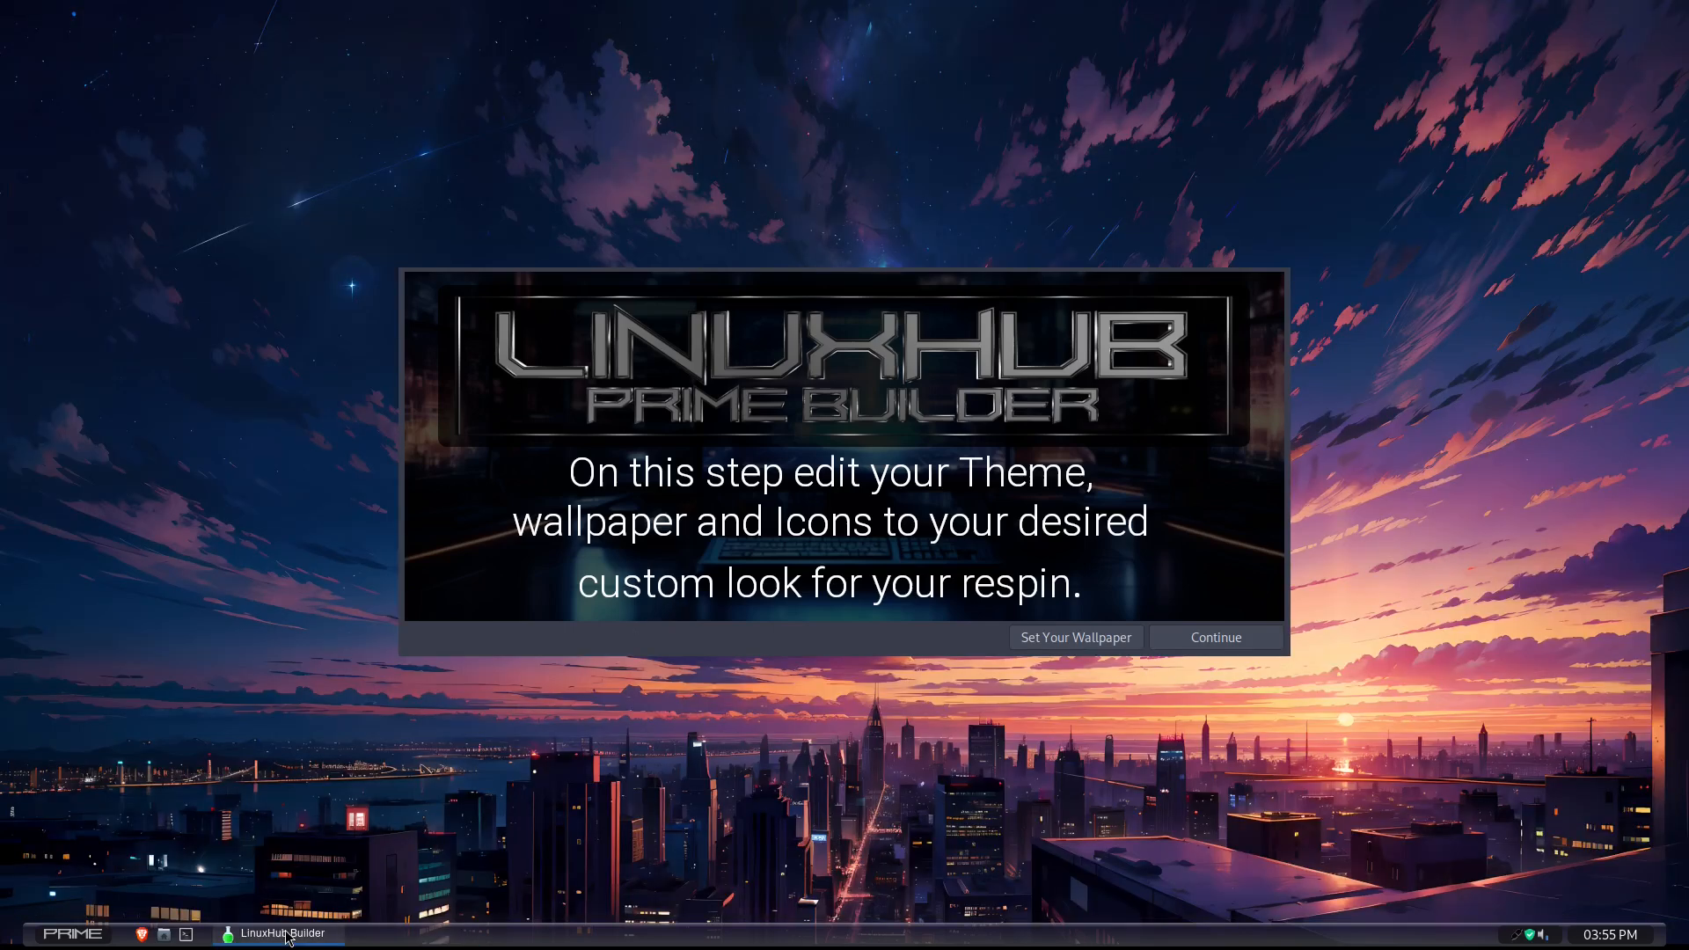
left_click(163, 934)
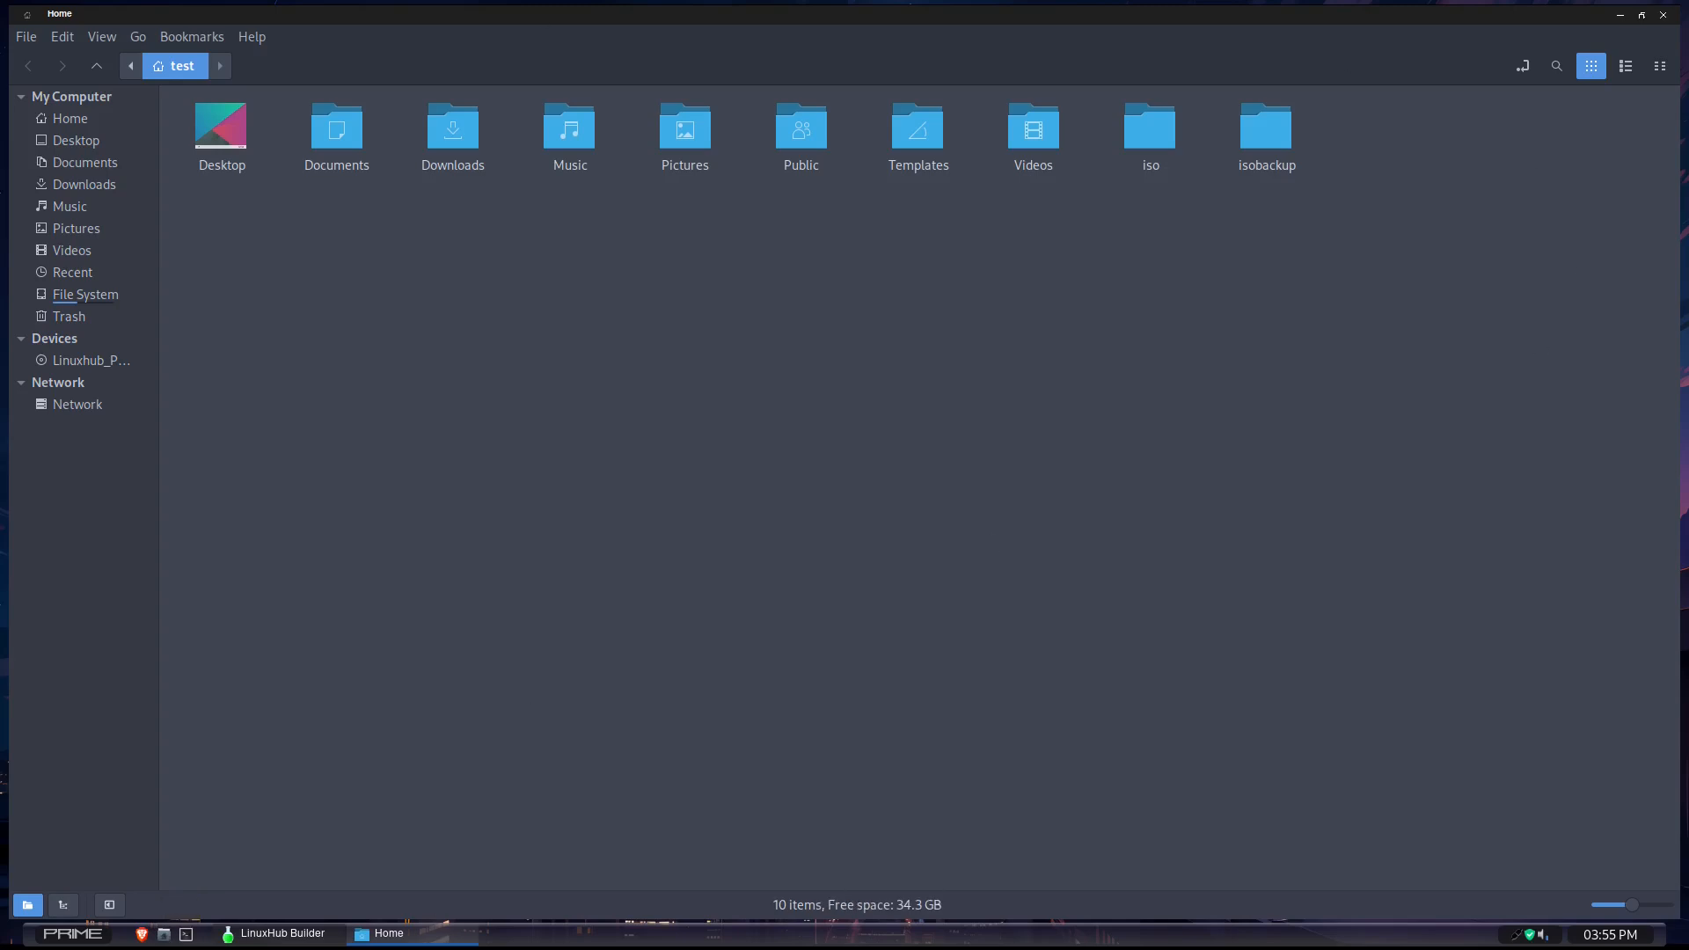
left_click(278, 933)
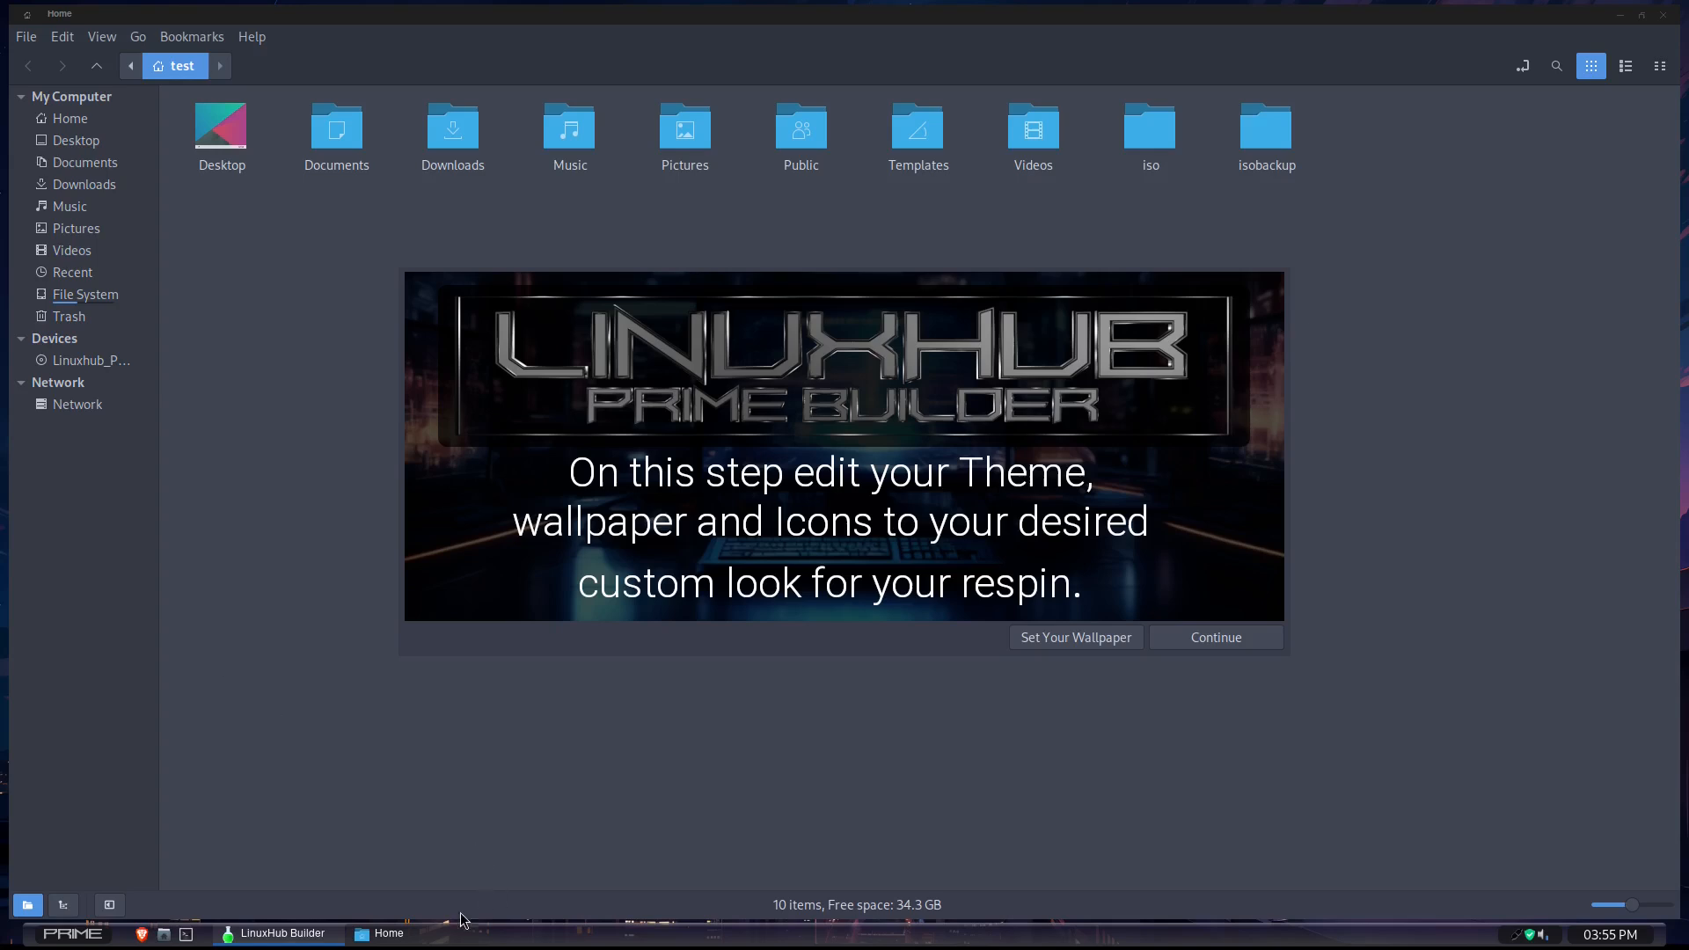
middle_click(409, 934)
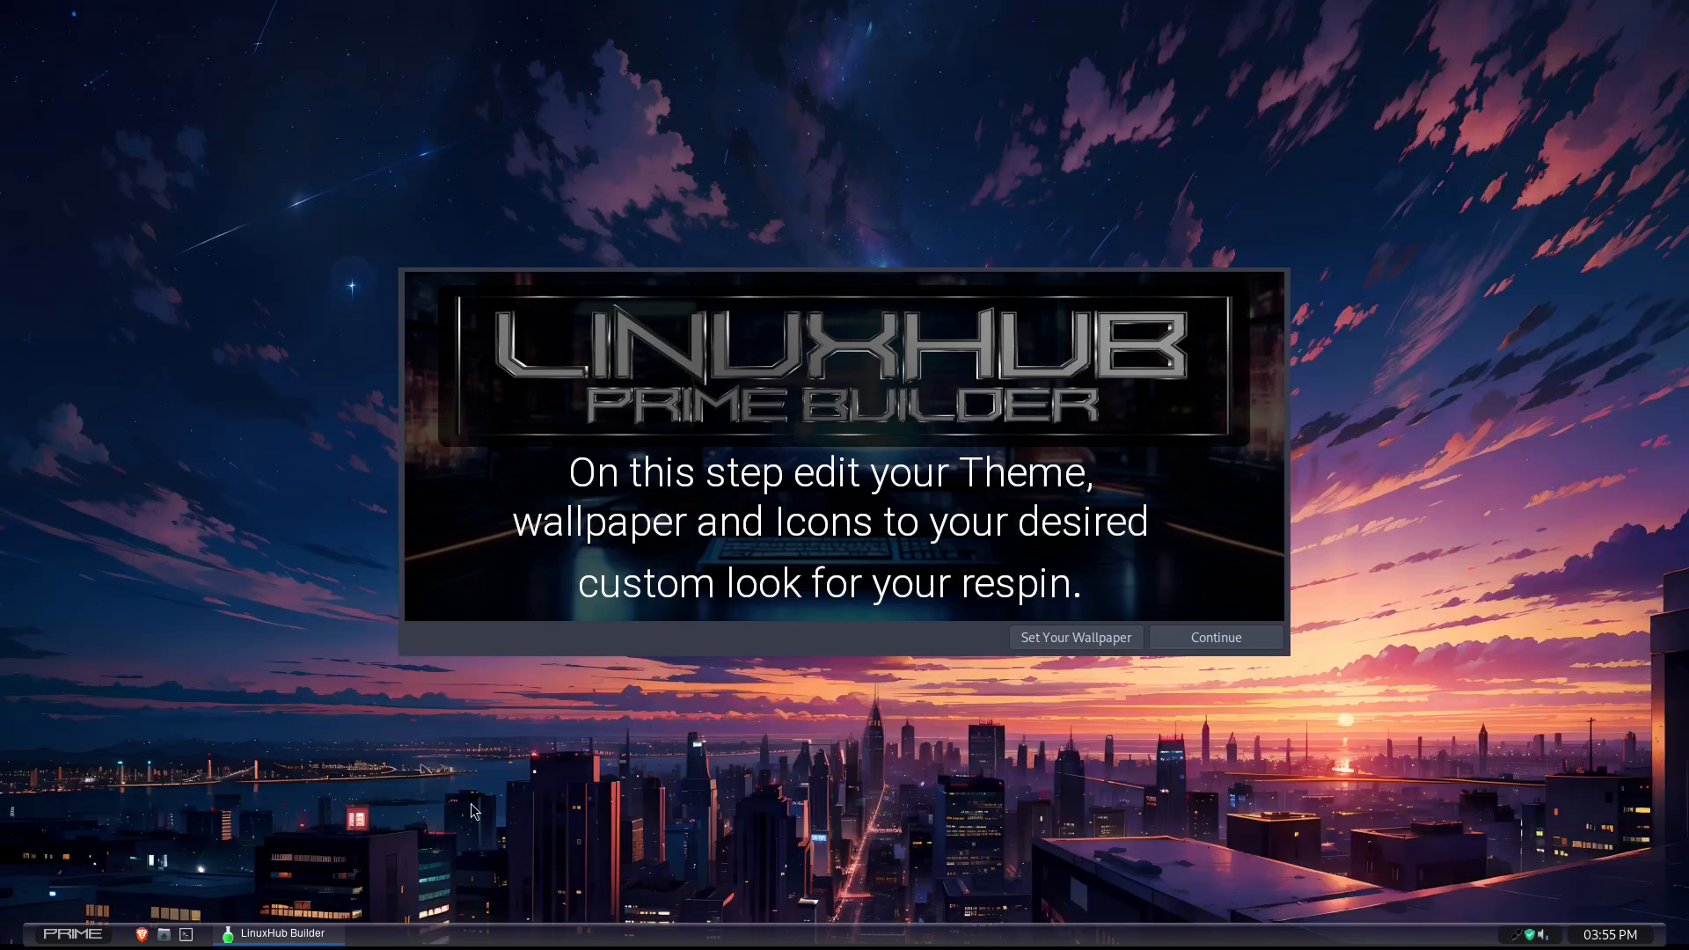
- Continue without setting a wallpaper and open the required respin images for editing in GIMP, dismissing its welcome dialog
left_click(1216, 638)
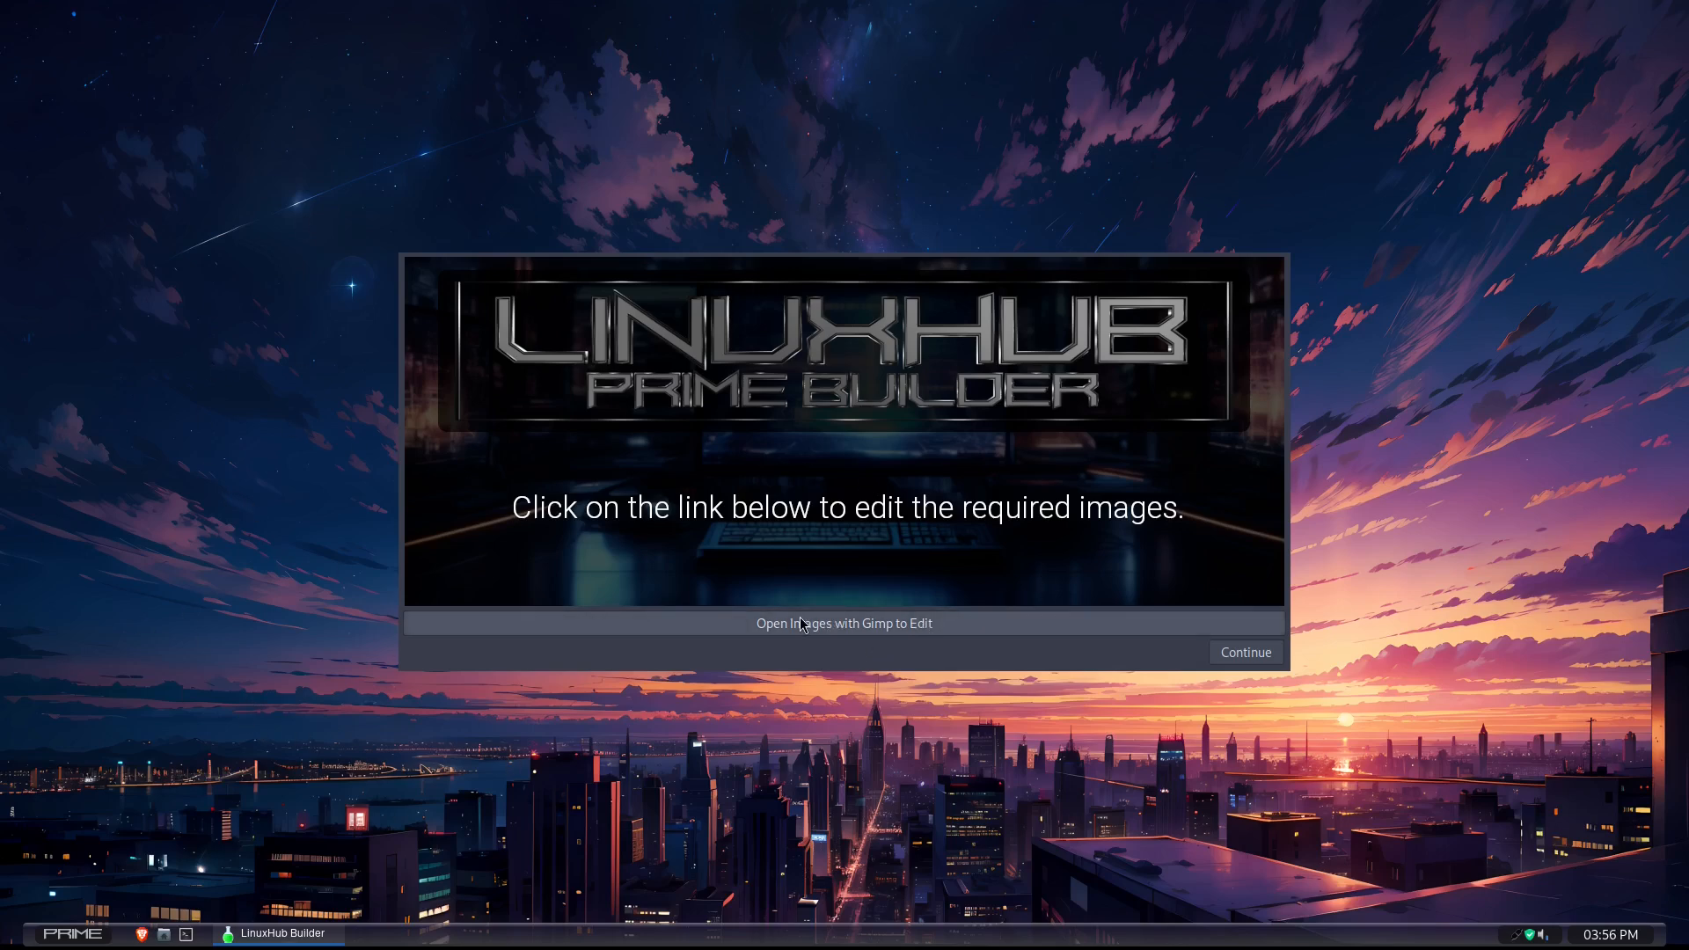
left_click(911, 626)
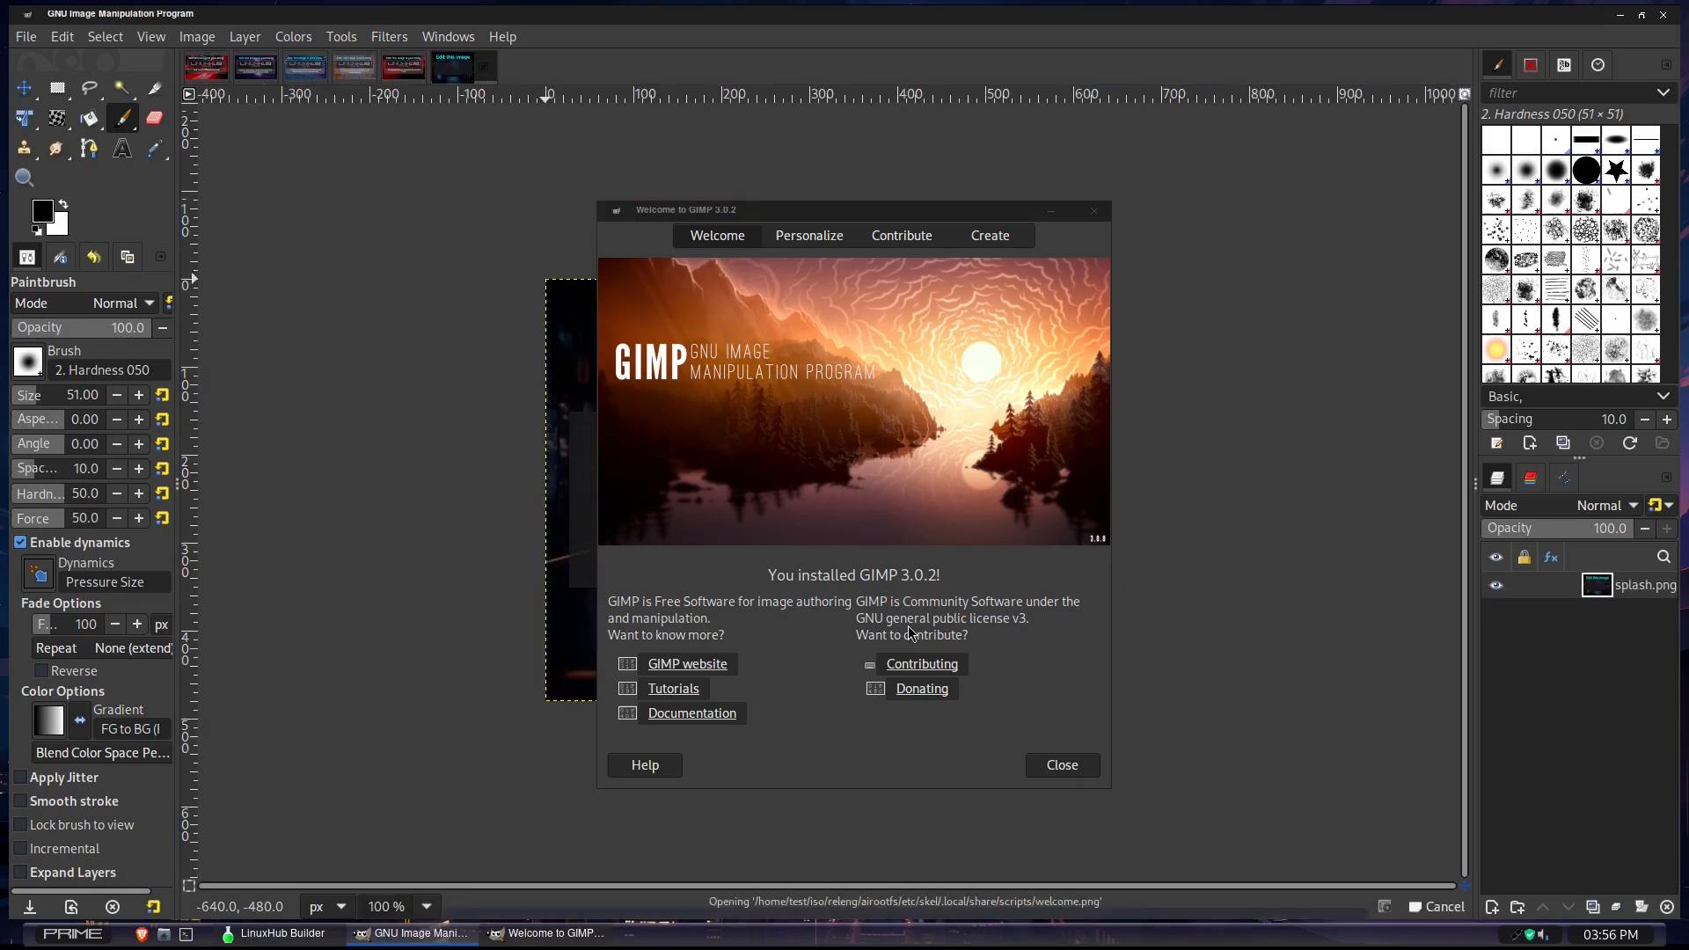
left_click(1060, 765)
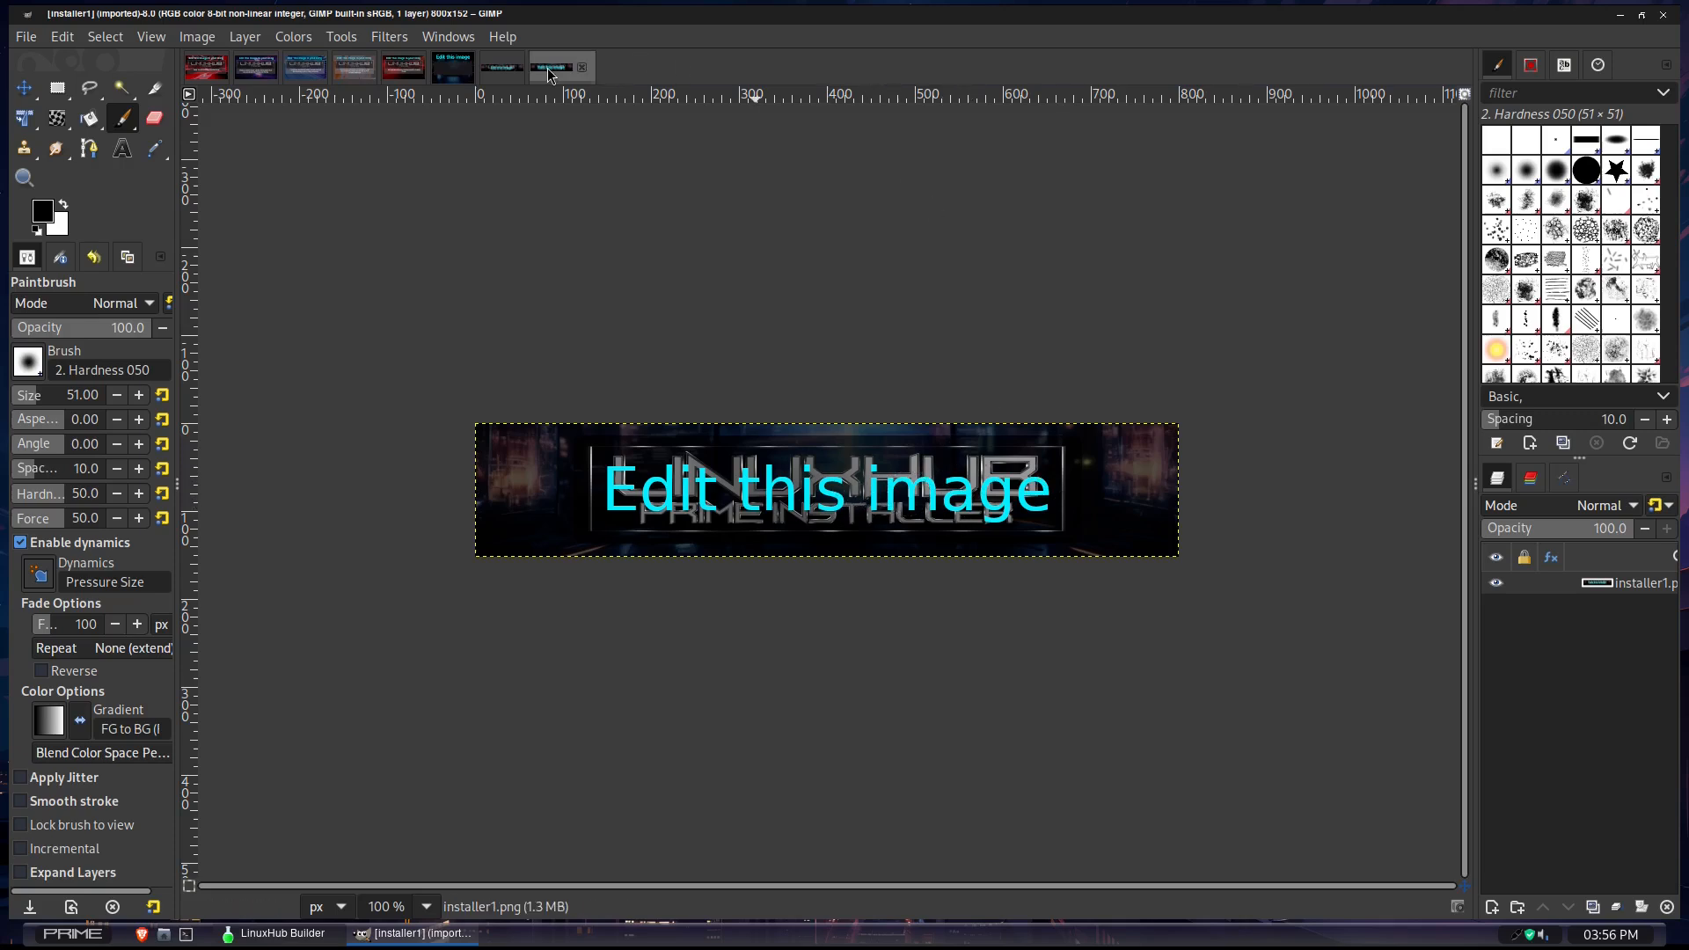
- Look through the open installer, welcome, splash and slide images that are meant for customization
left_click(503, 69)
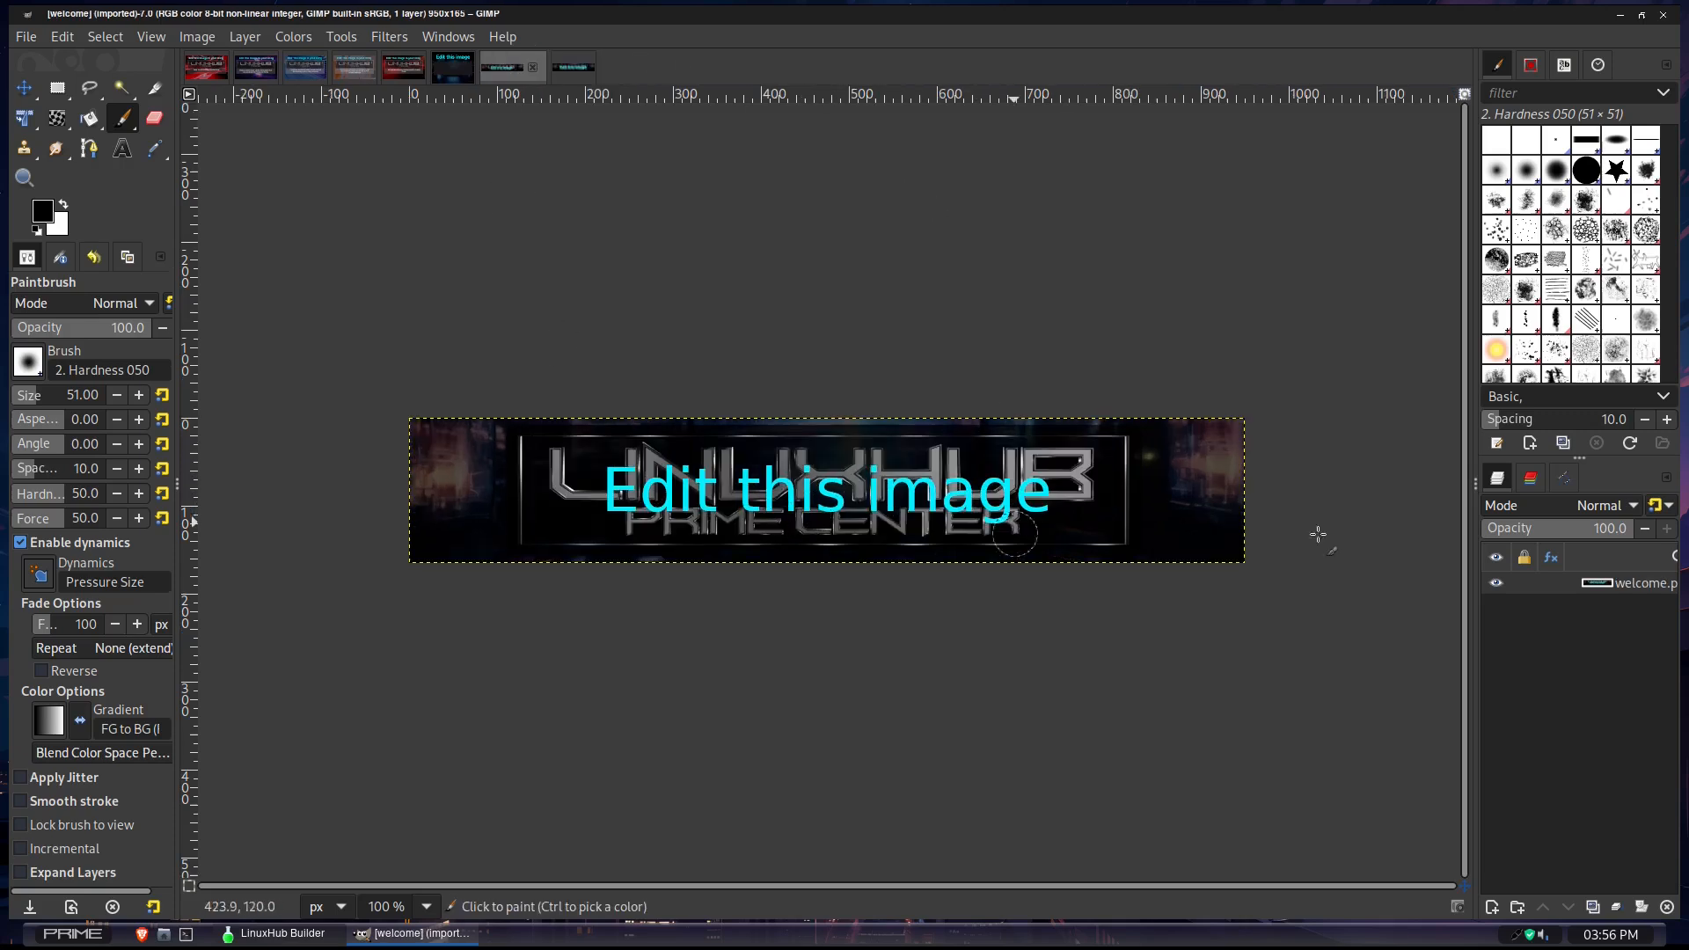
left_click(450, 67)
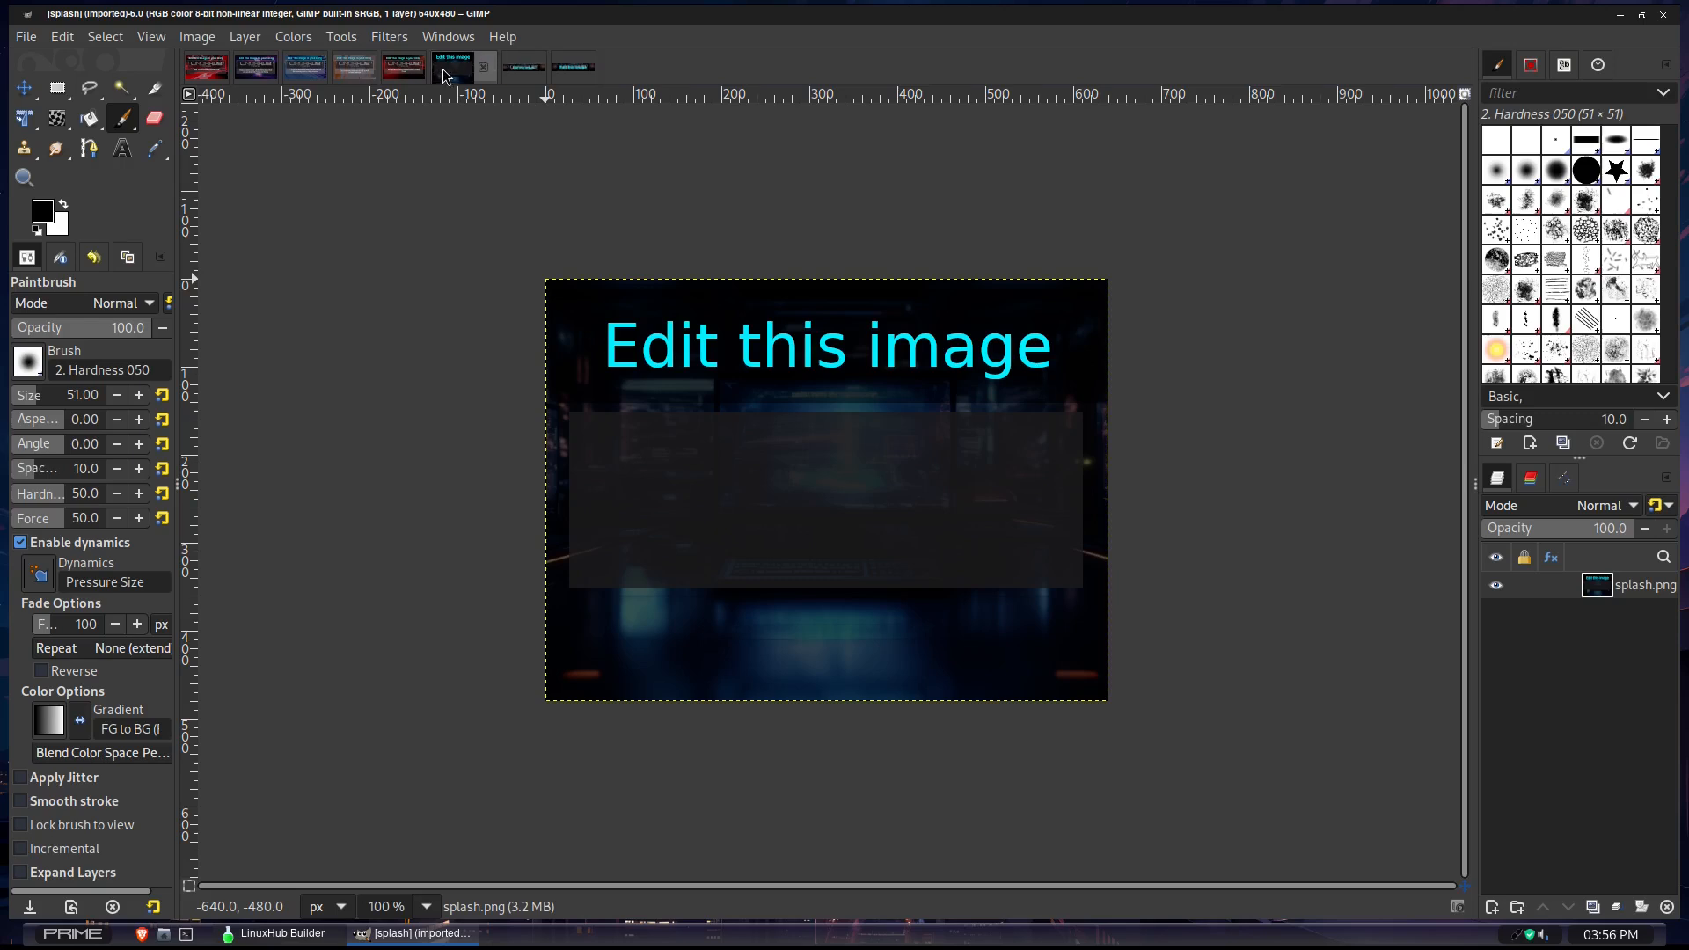
left_click(519, 73)
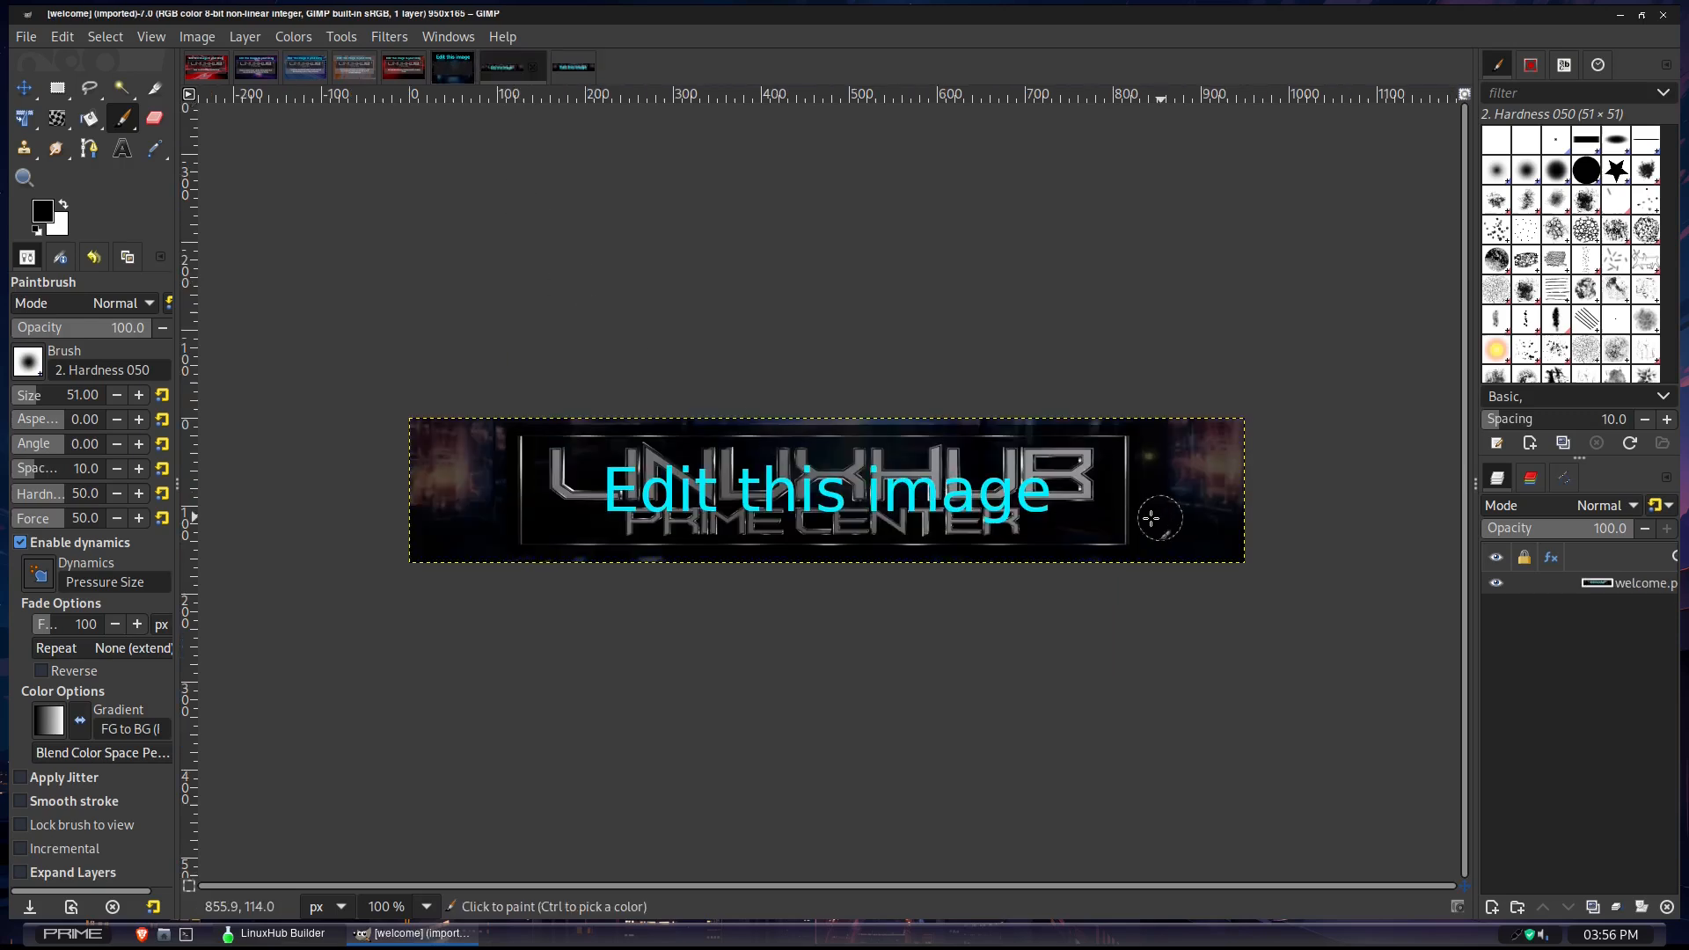
left_click(567, 64)
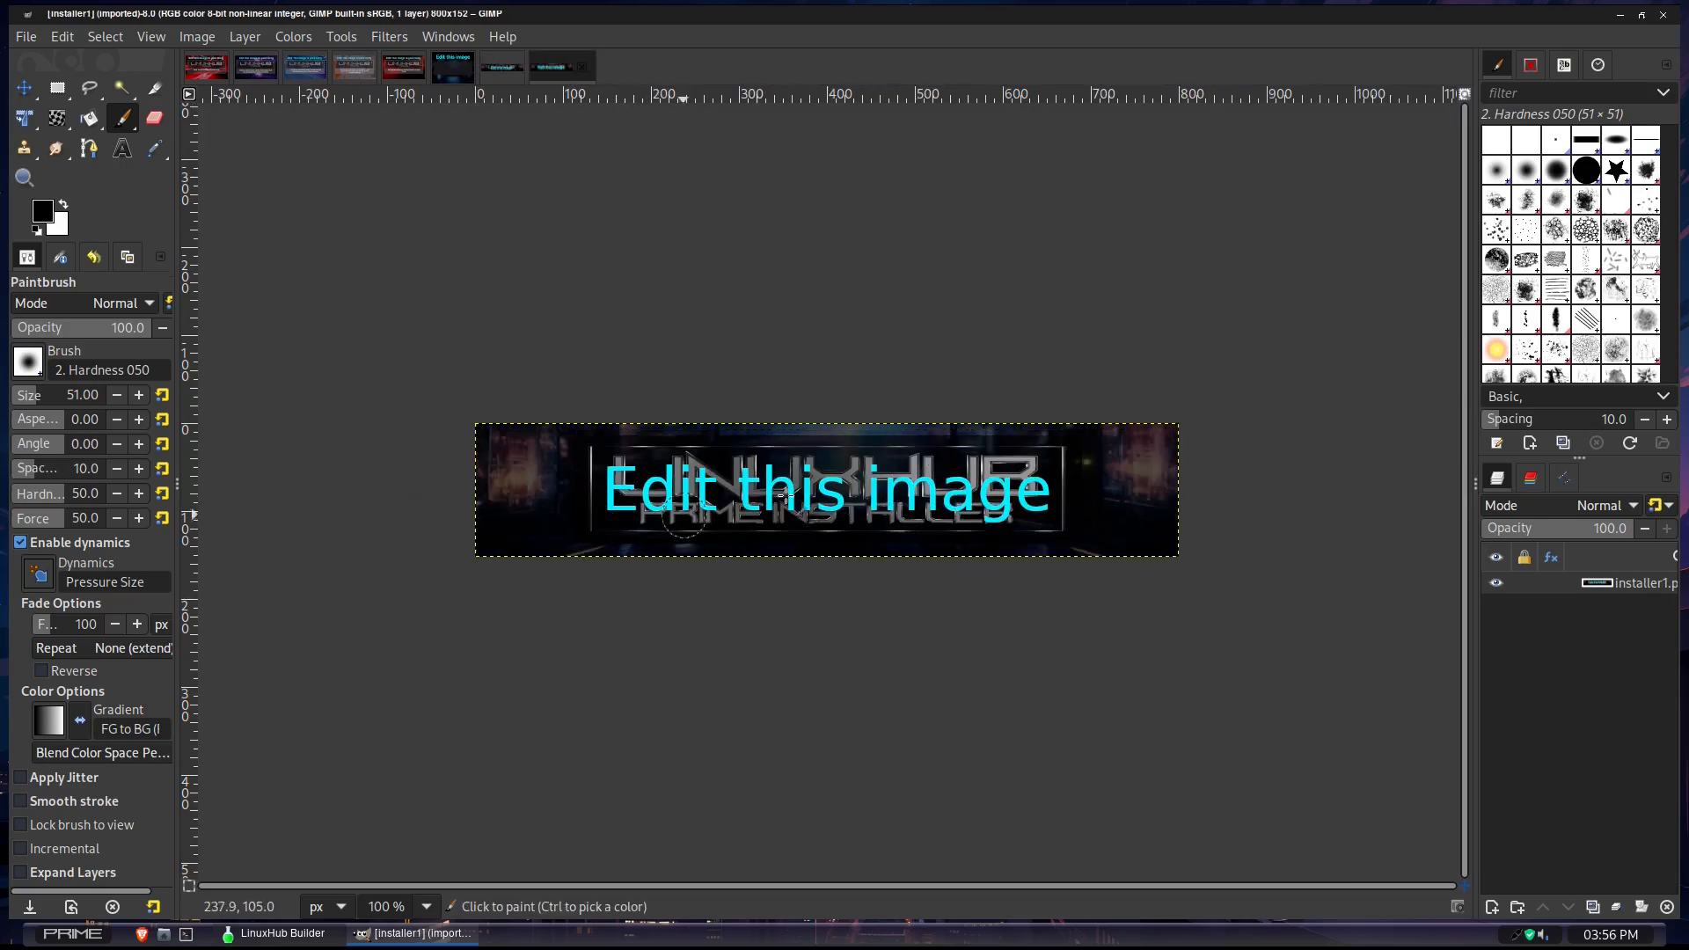
left_click(394, 71)
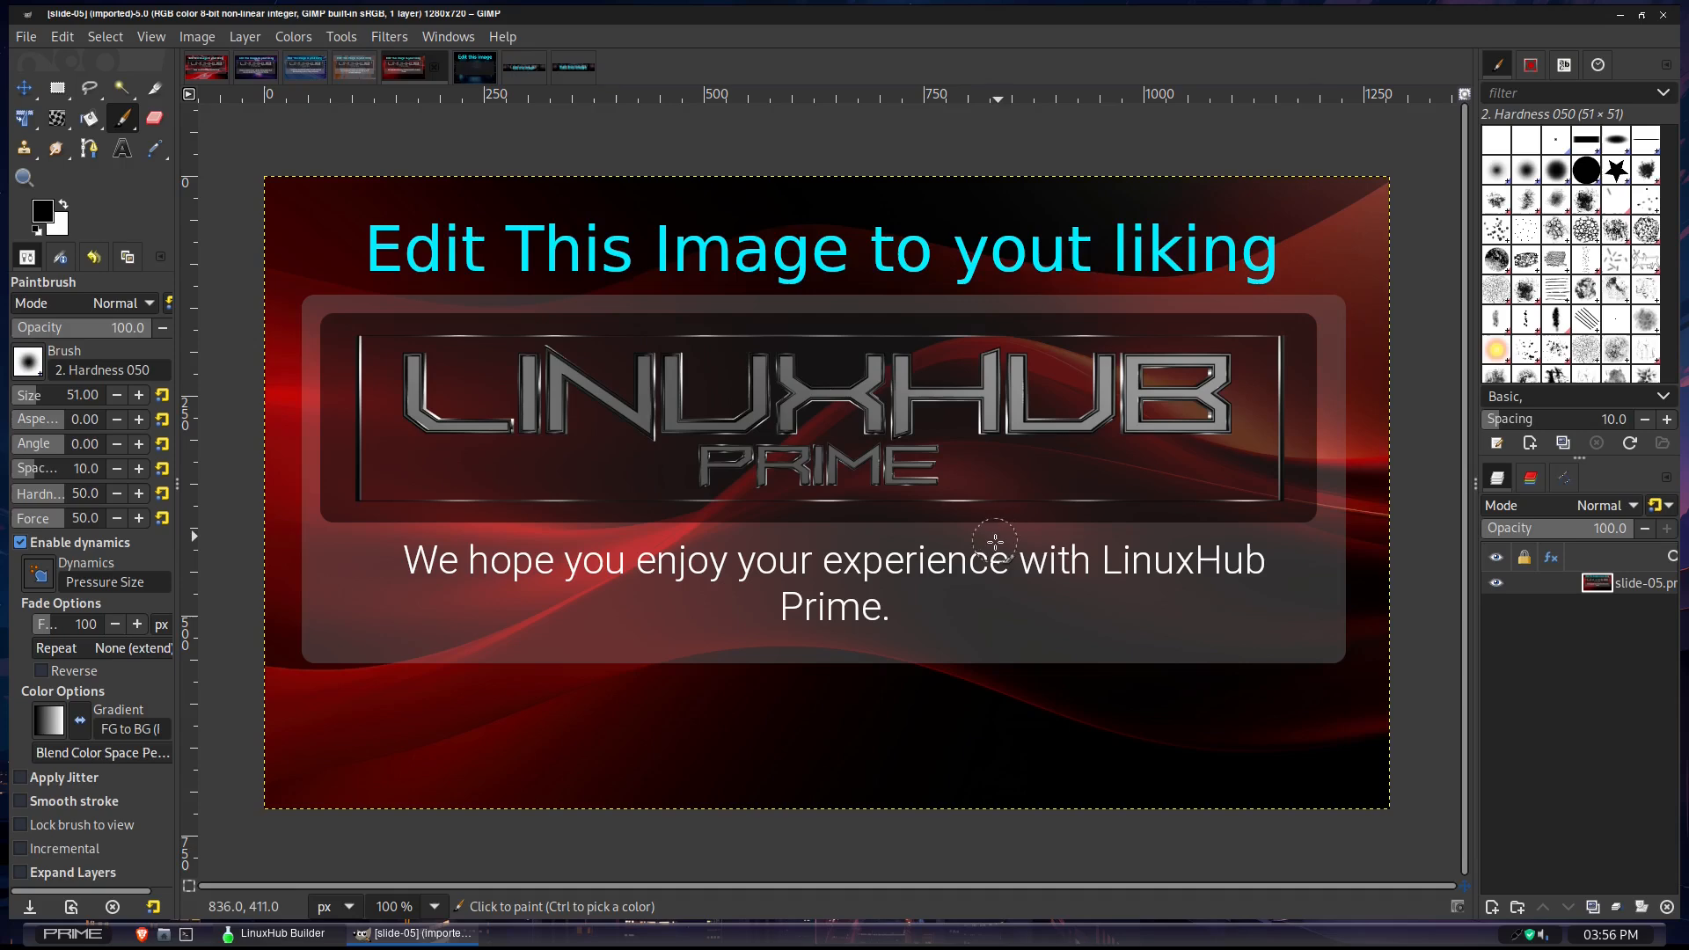
left_click(340, 70)
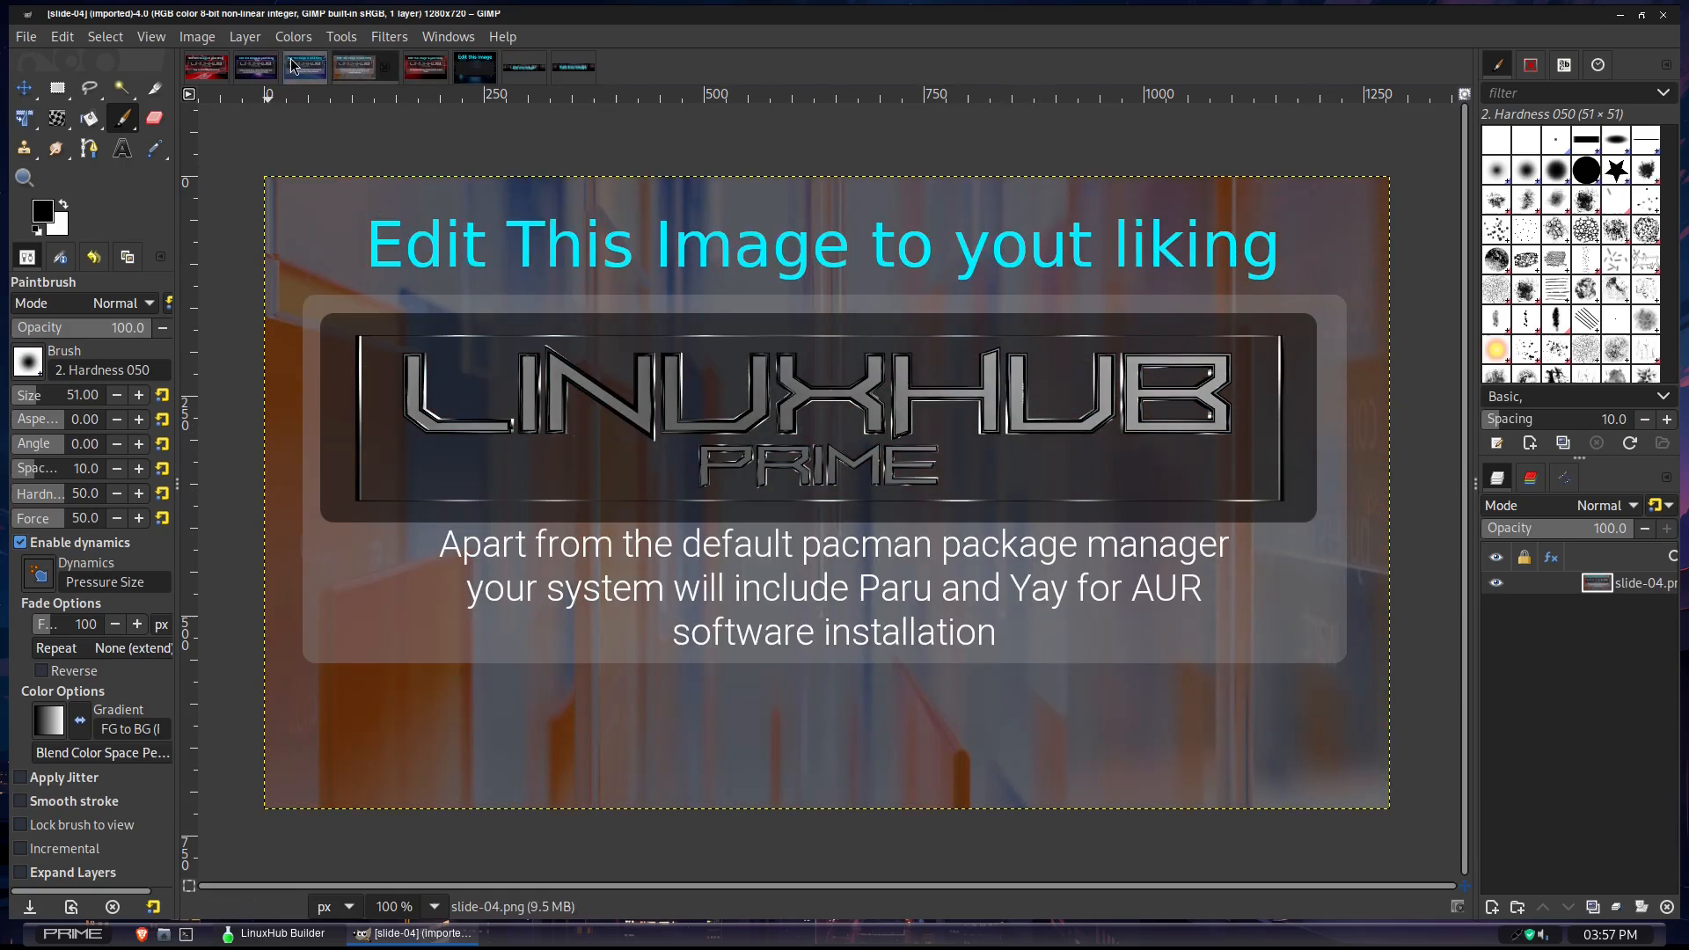
left_click(244, 69)
left_click(243, 67)
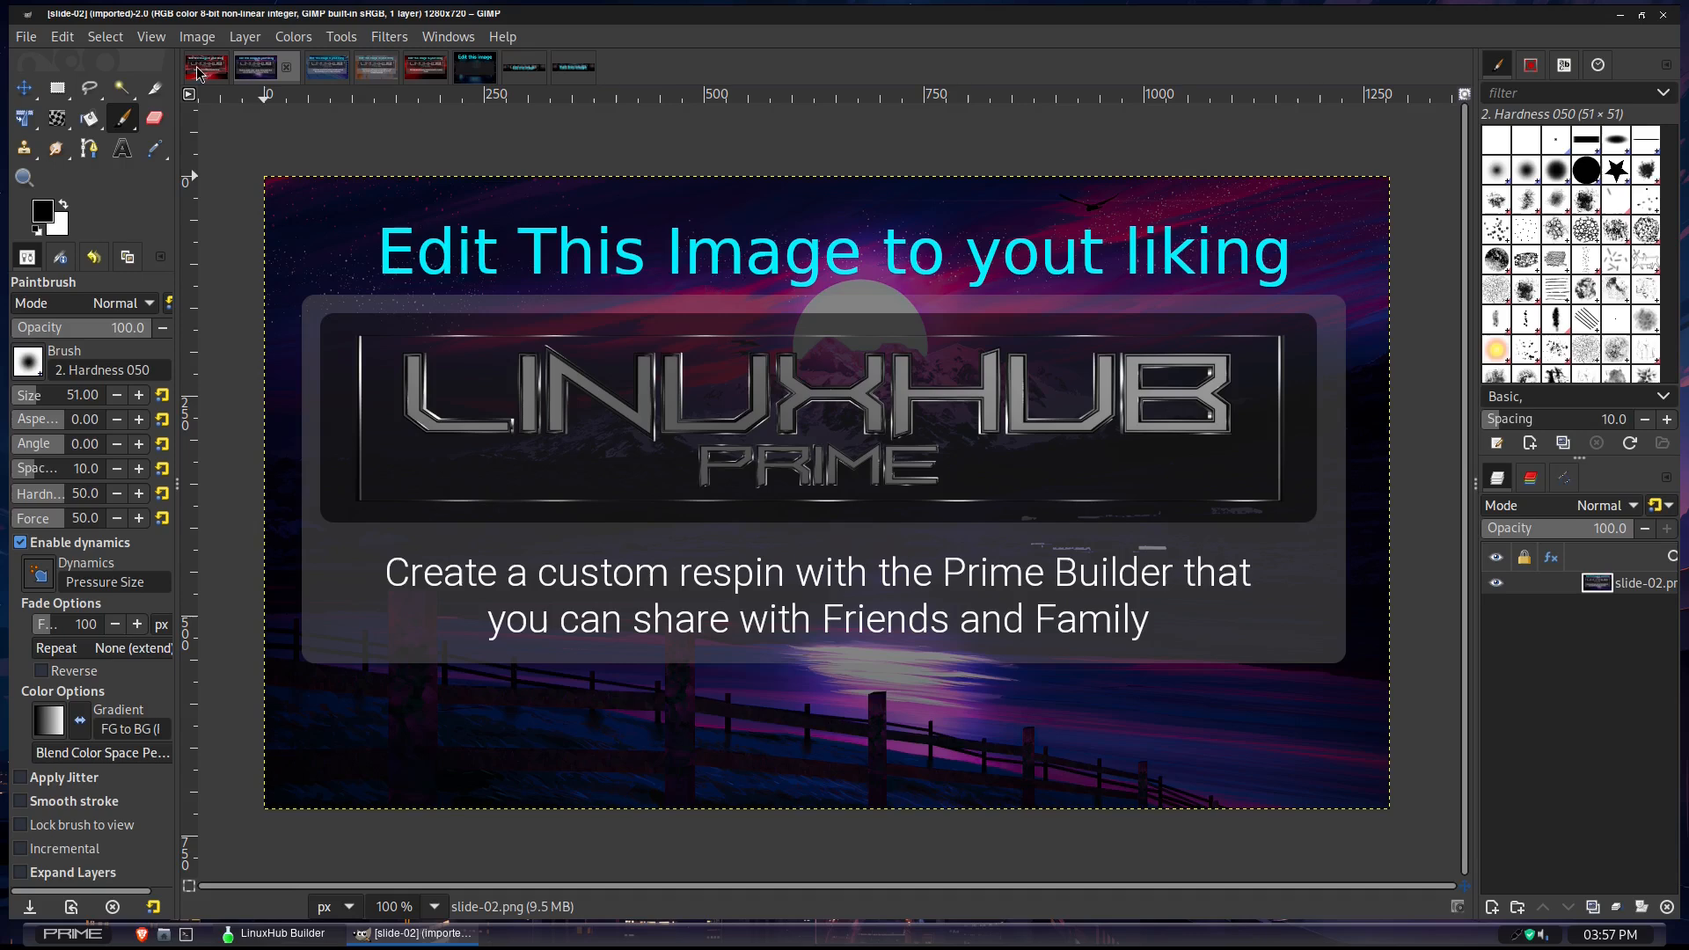
left_click(198, 69)
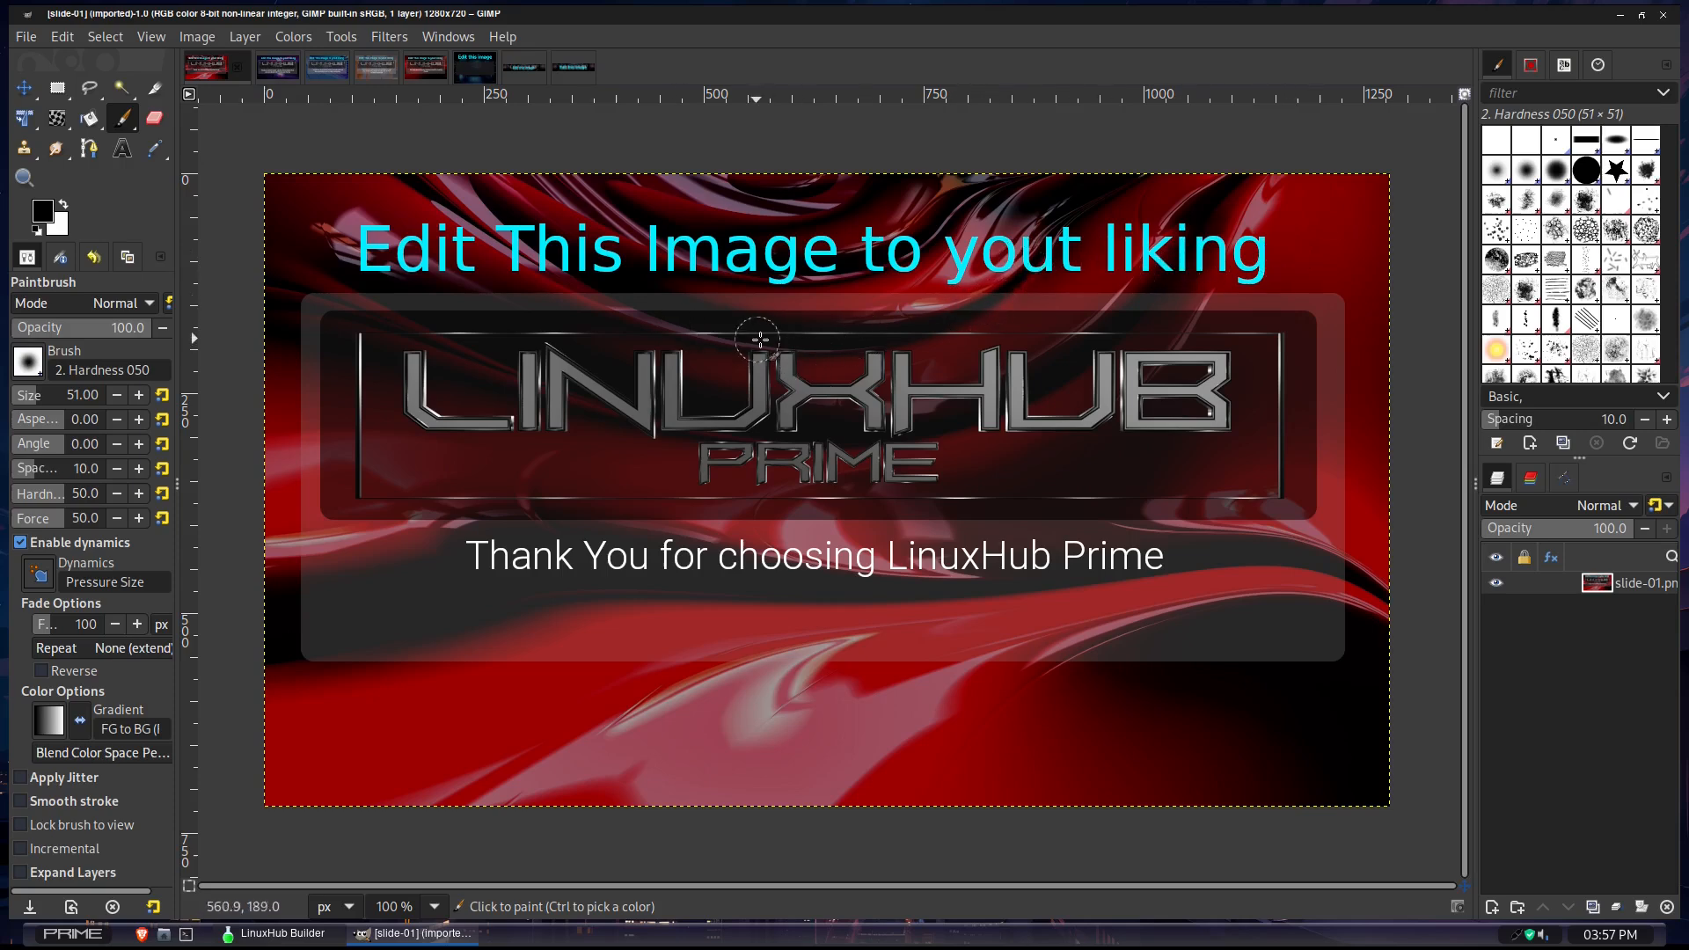
- Check the file-saving options for slide-01.png, close GIMP without editing and continue the builder to the welcome screen stage
left_click(24, 39)
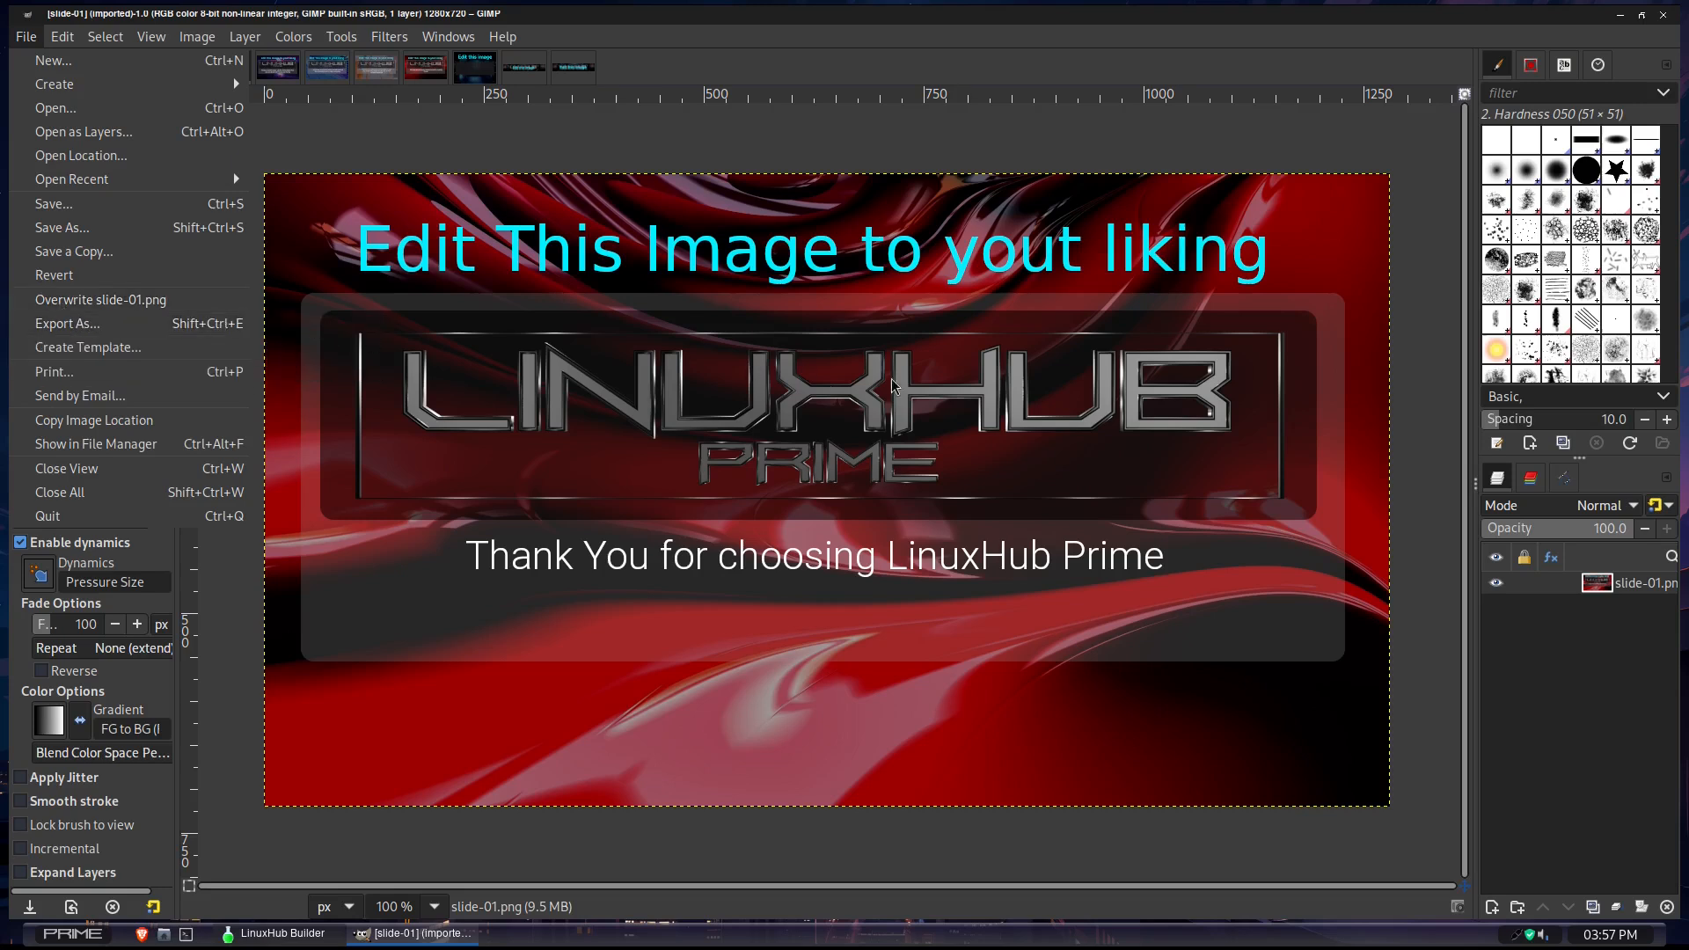
left_click(855, 409)
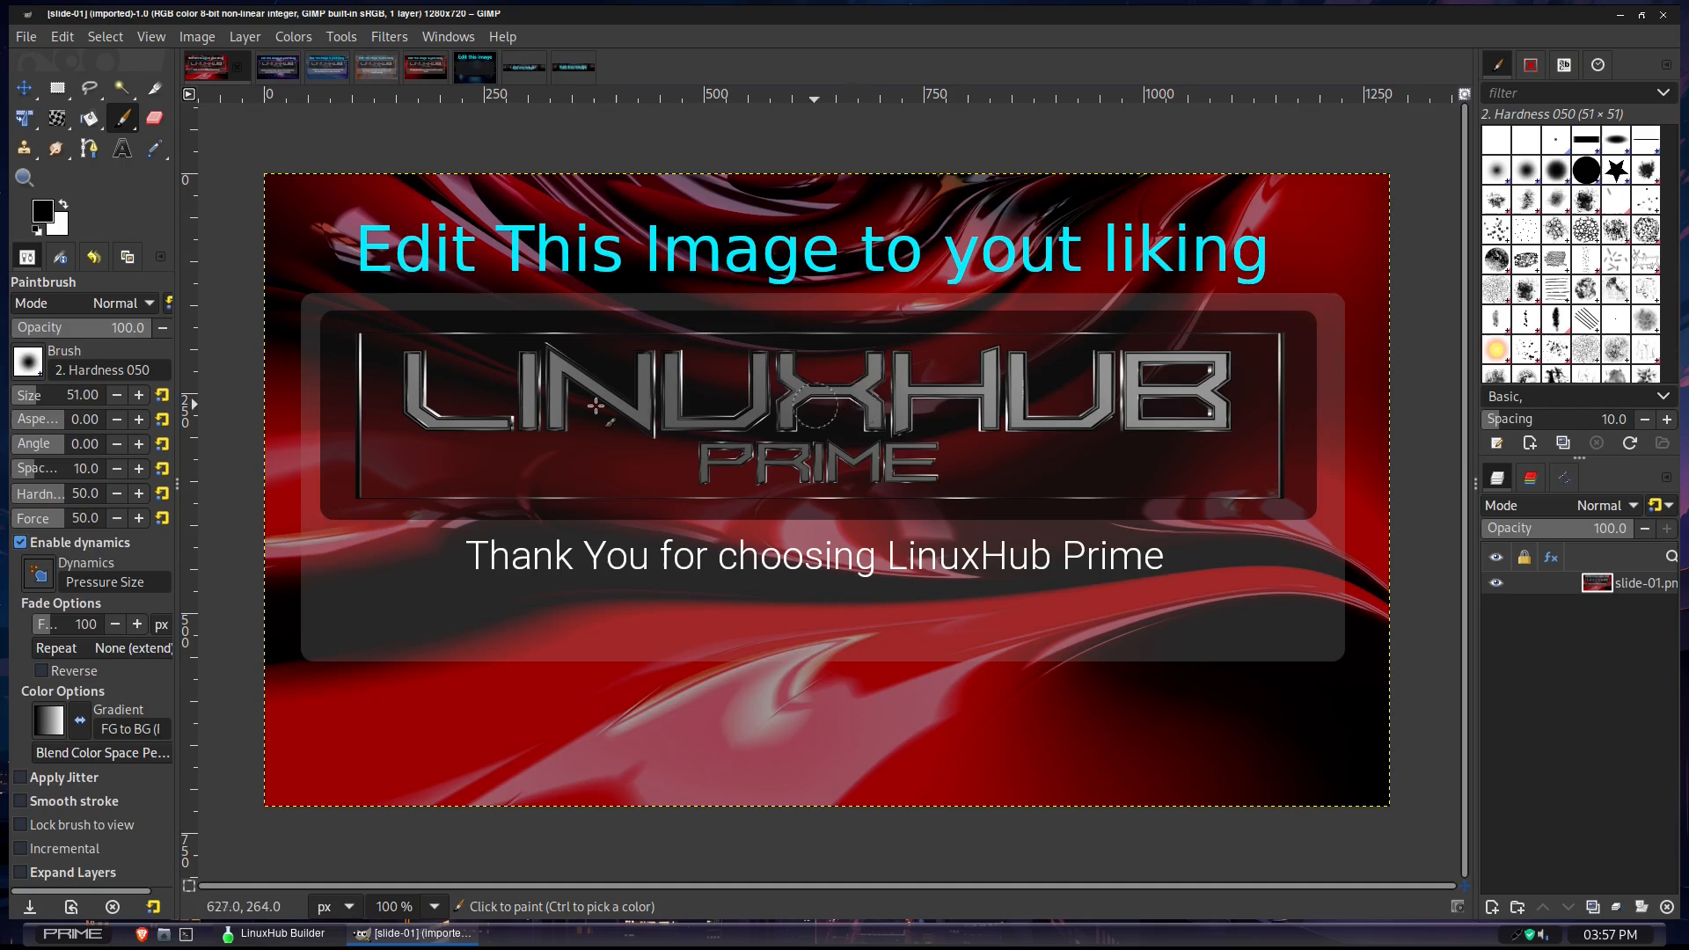
right_click(445, 943)
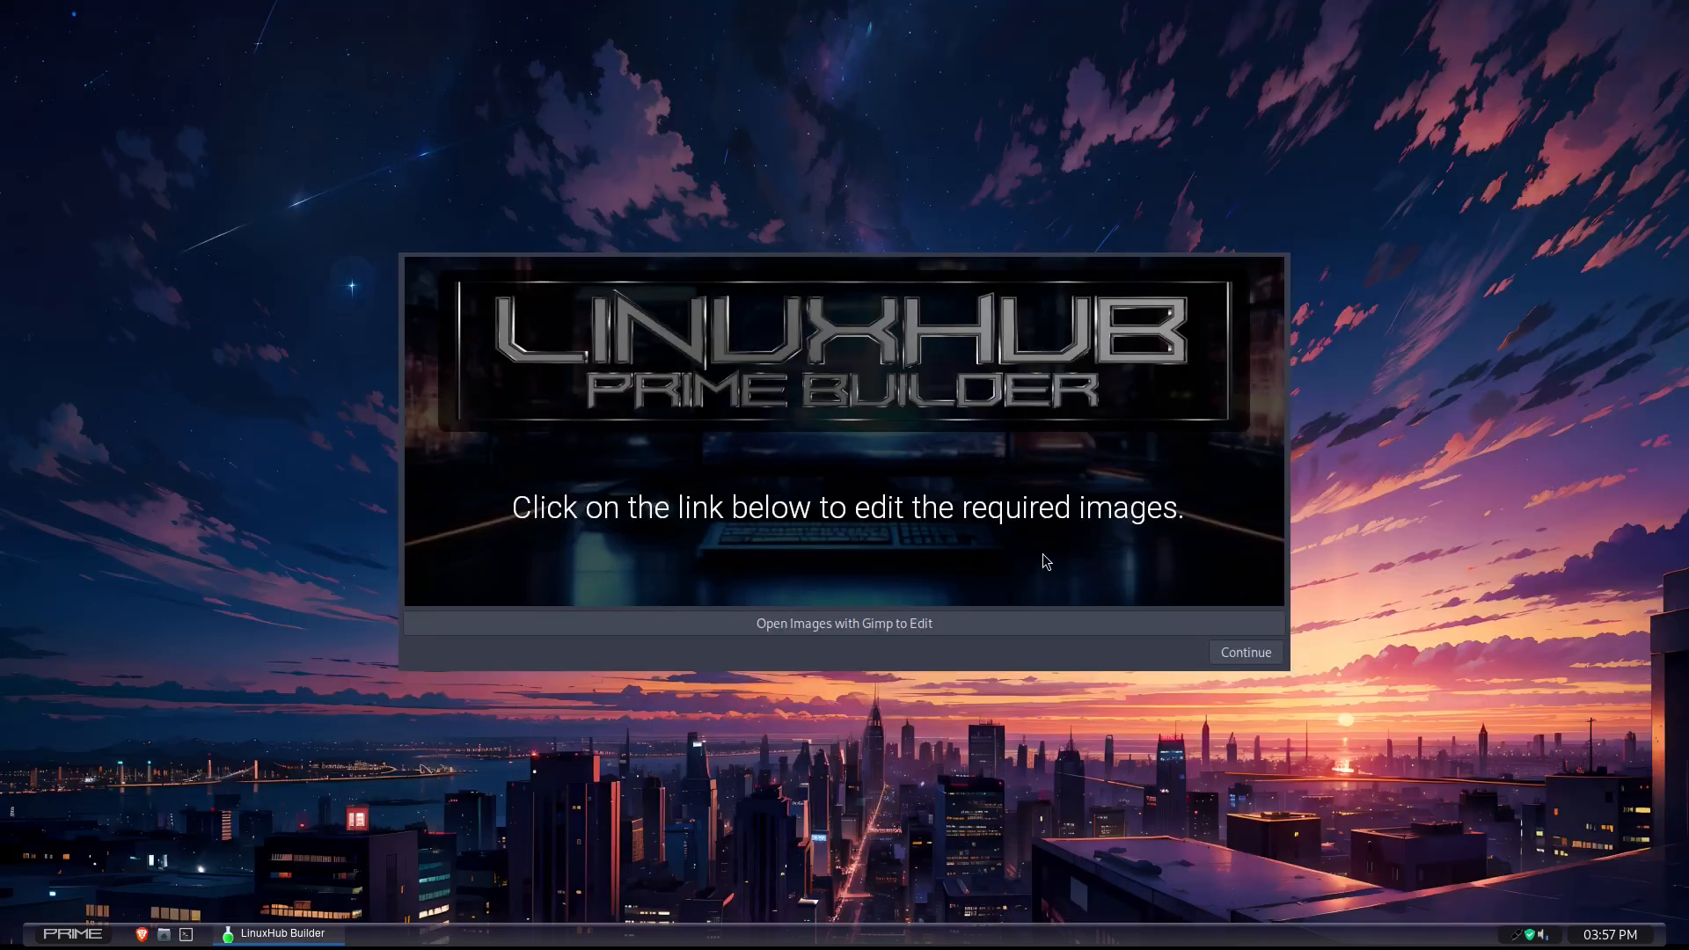
left_click(1234, 656)
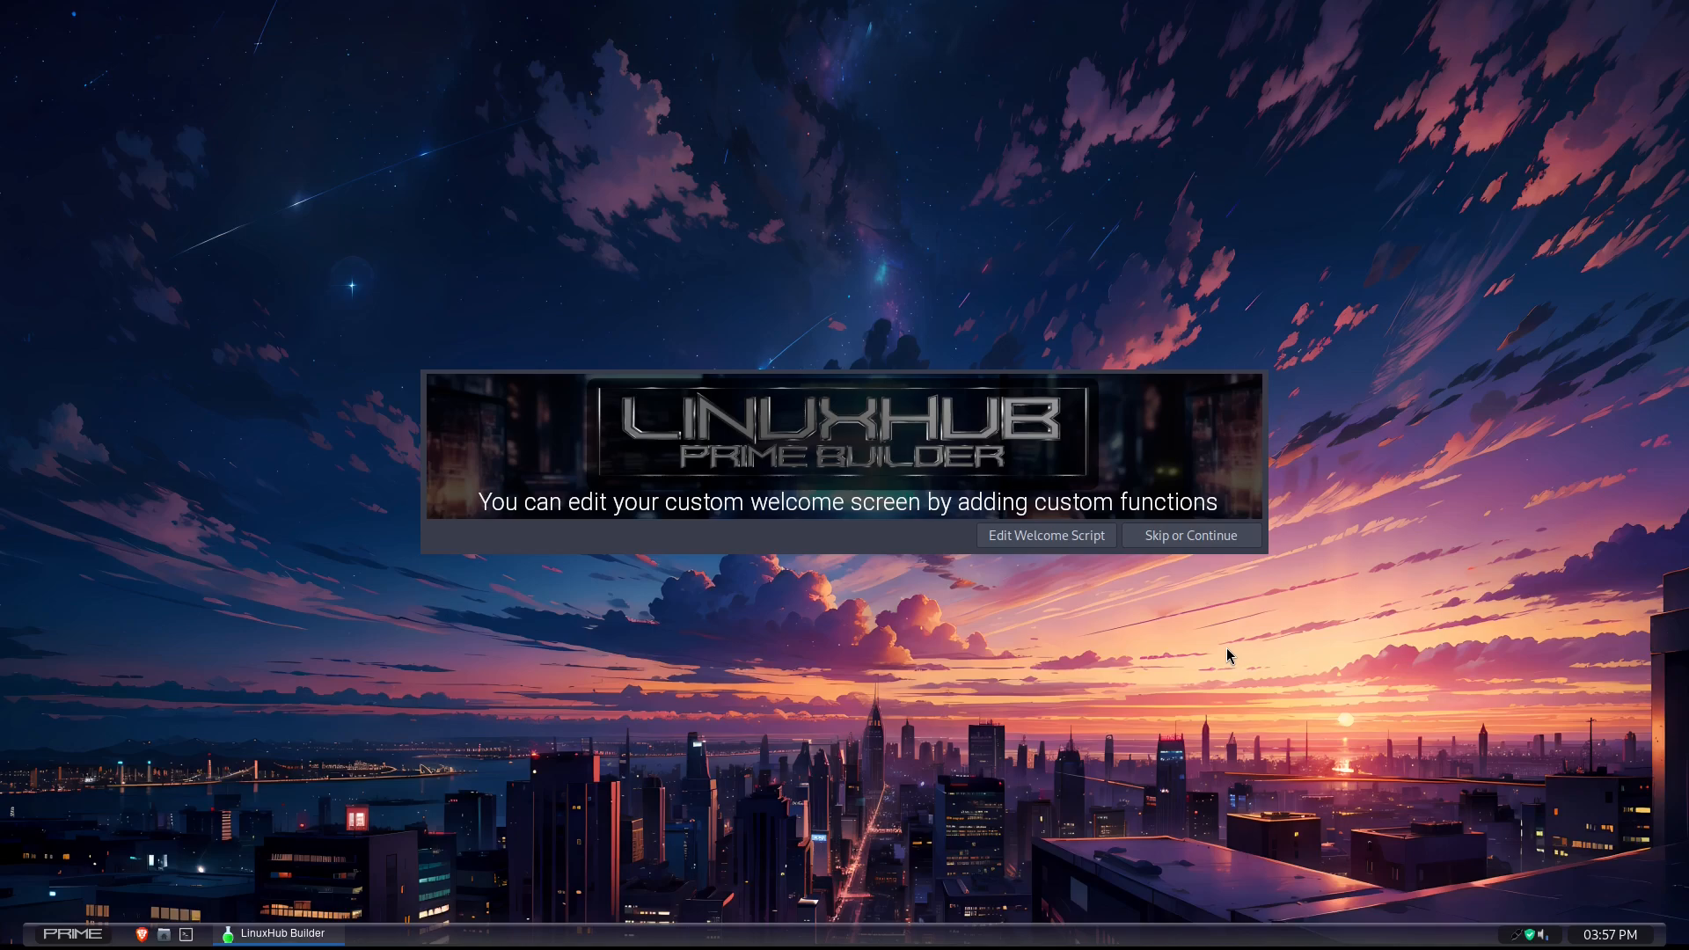
- Review the welcome script in the text editor, close it unedited and continue to the config folder stage
left_click(1023, 536)
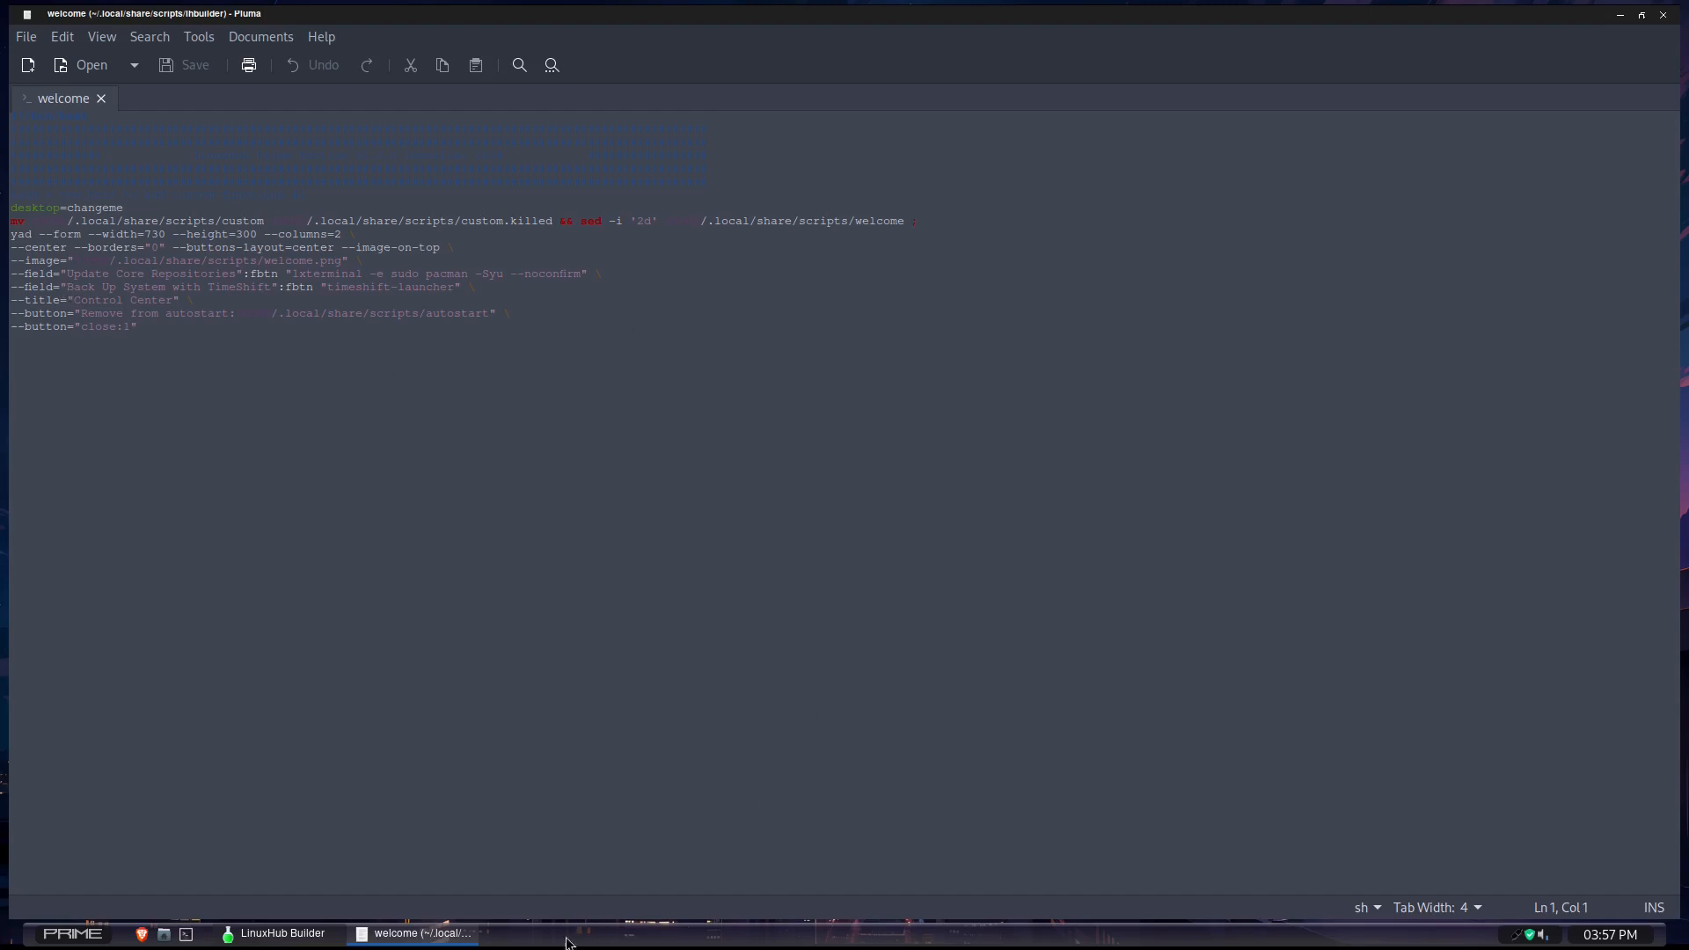
middle_click(443, 933)
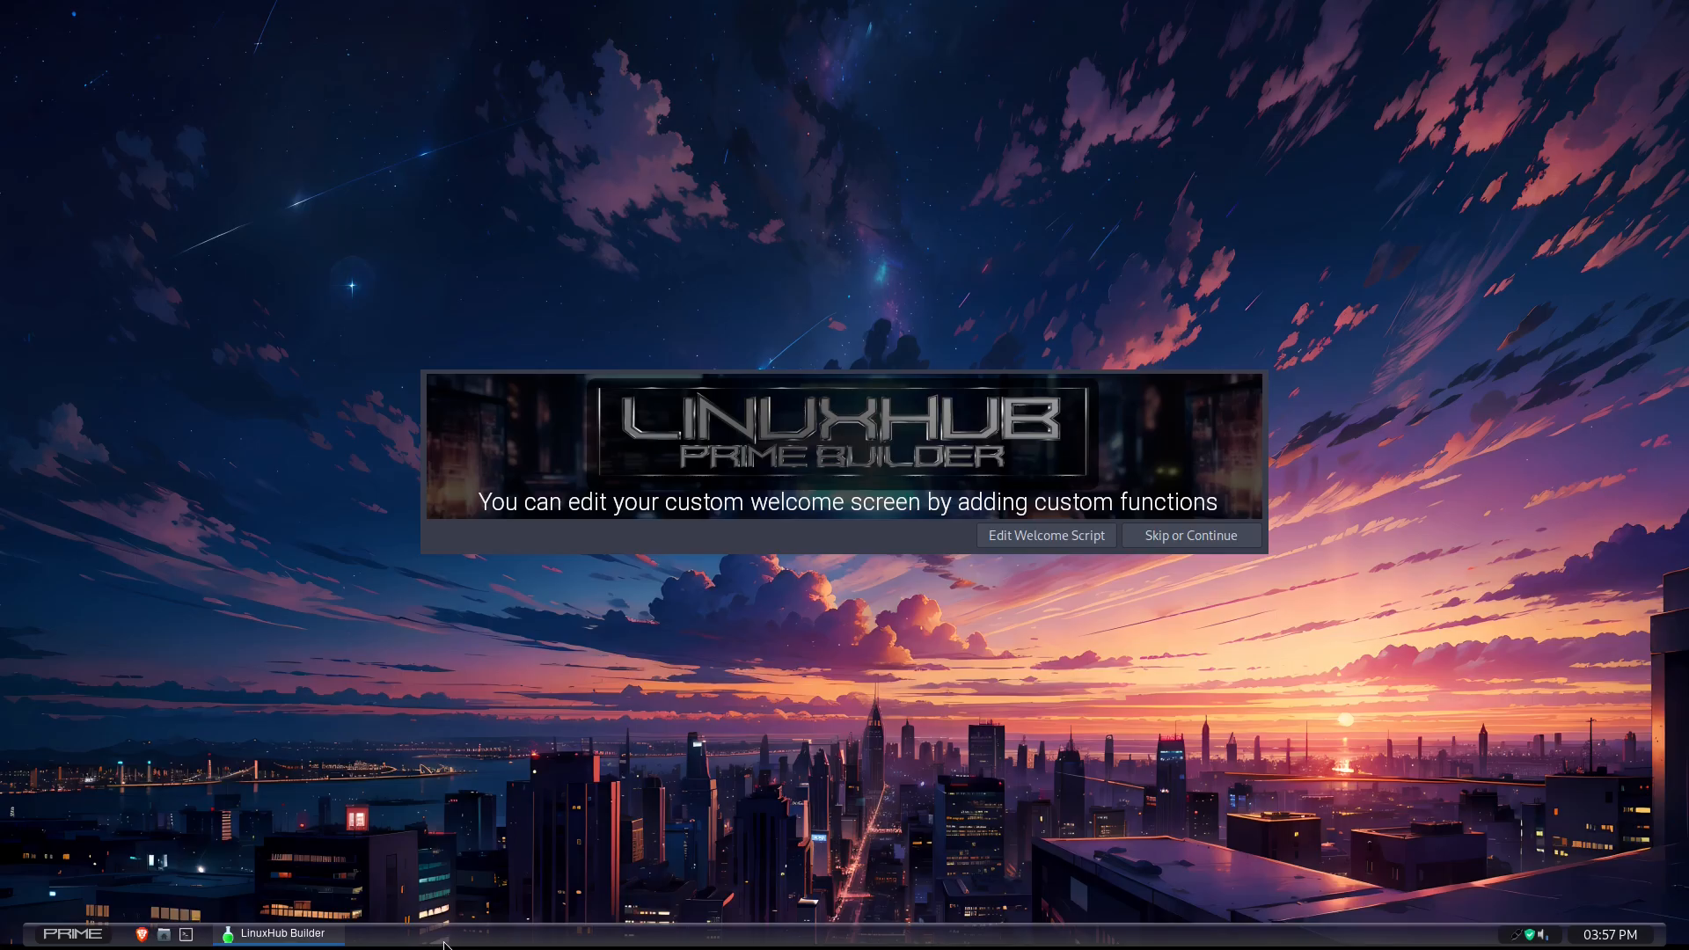
left_click(1175, 538)
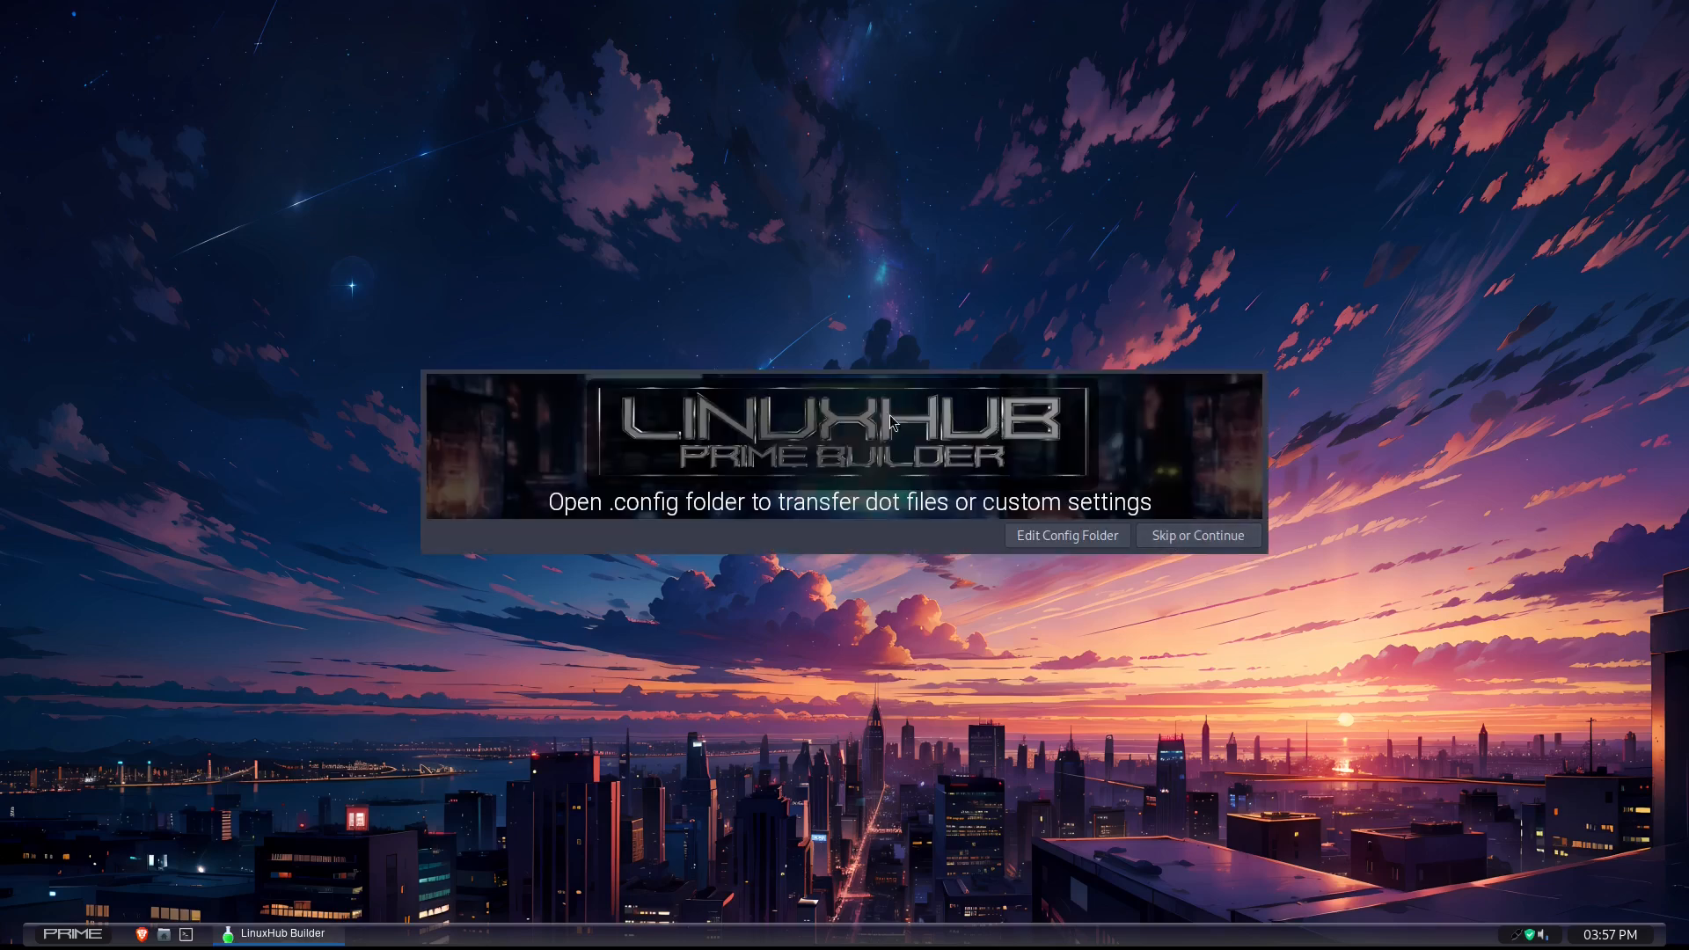
- Look through the respin's .config folder and its parent folders, close them unchanged and continue to the respin naming stage
left_click(1054, 538)
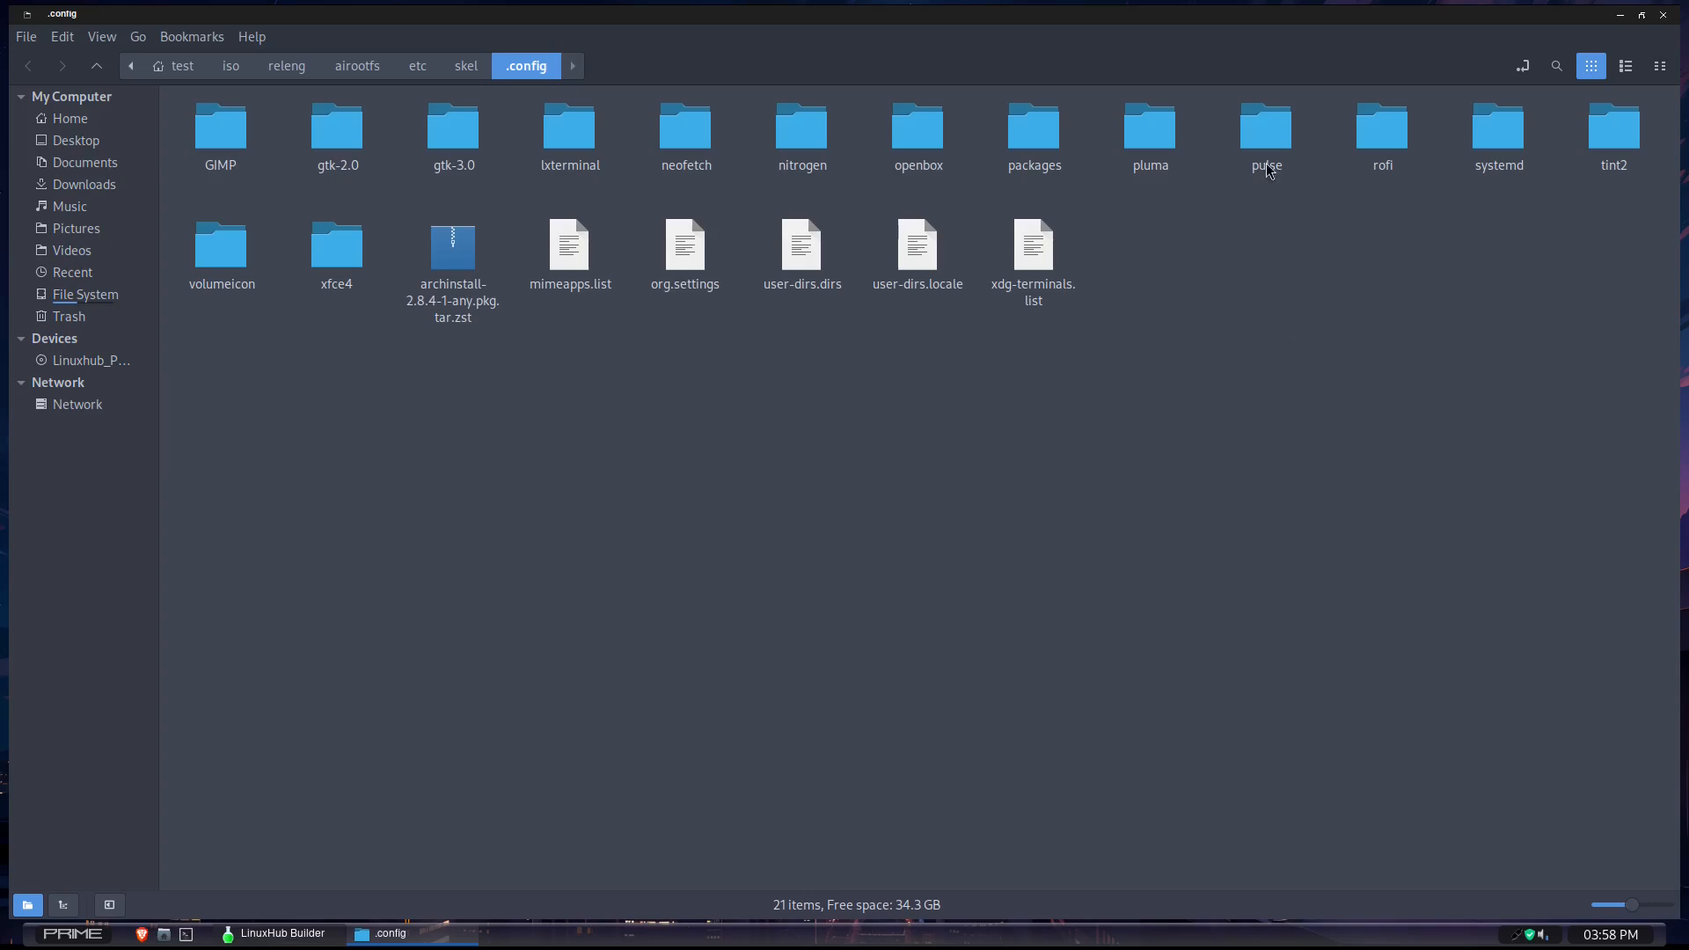
left_click(230, 70)
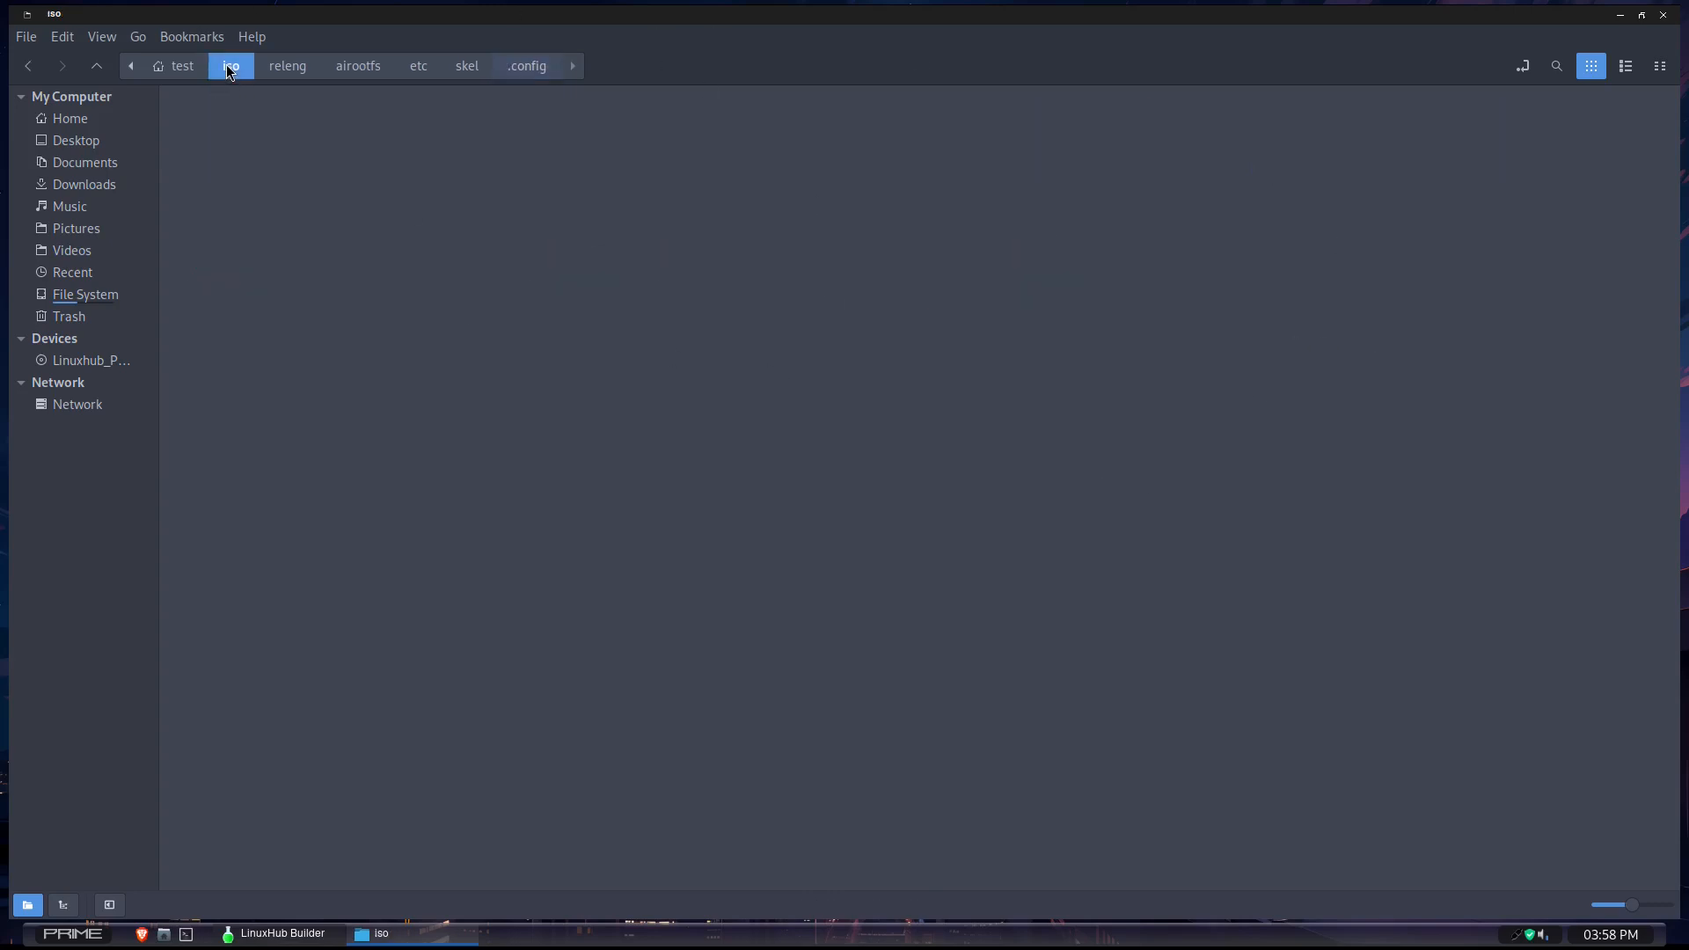
left_click(180, 67)
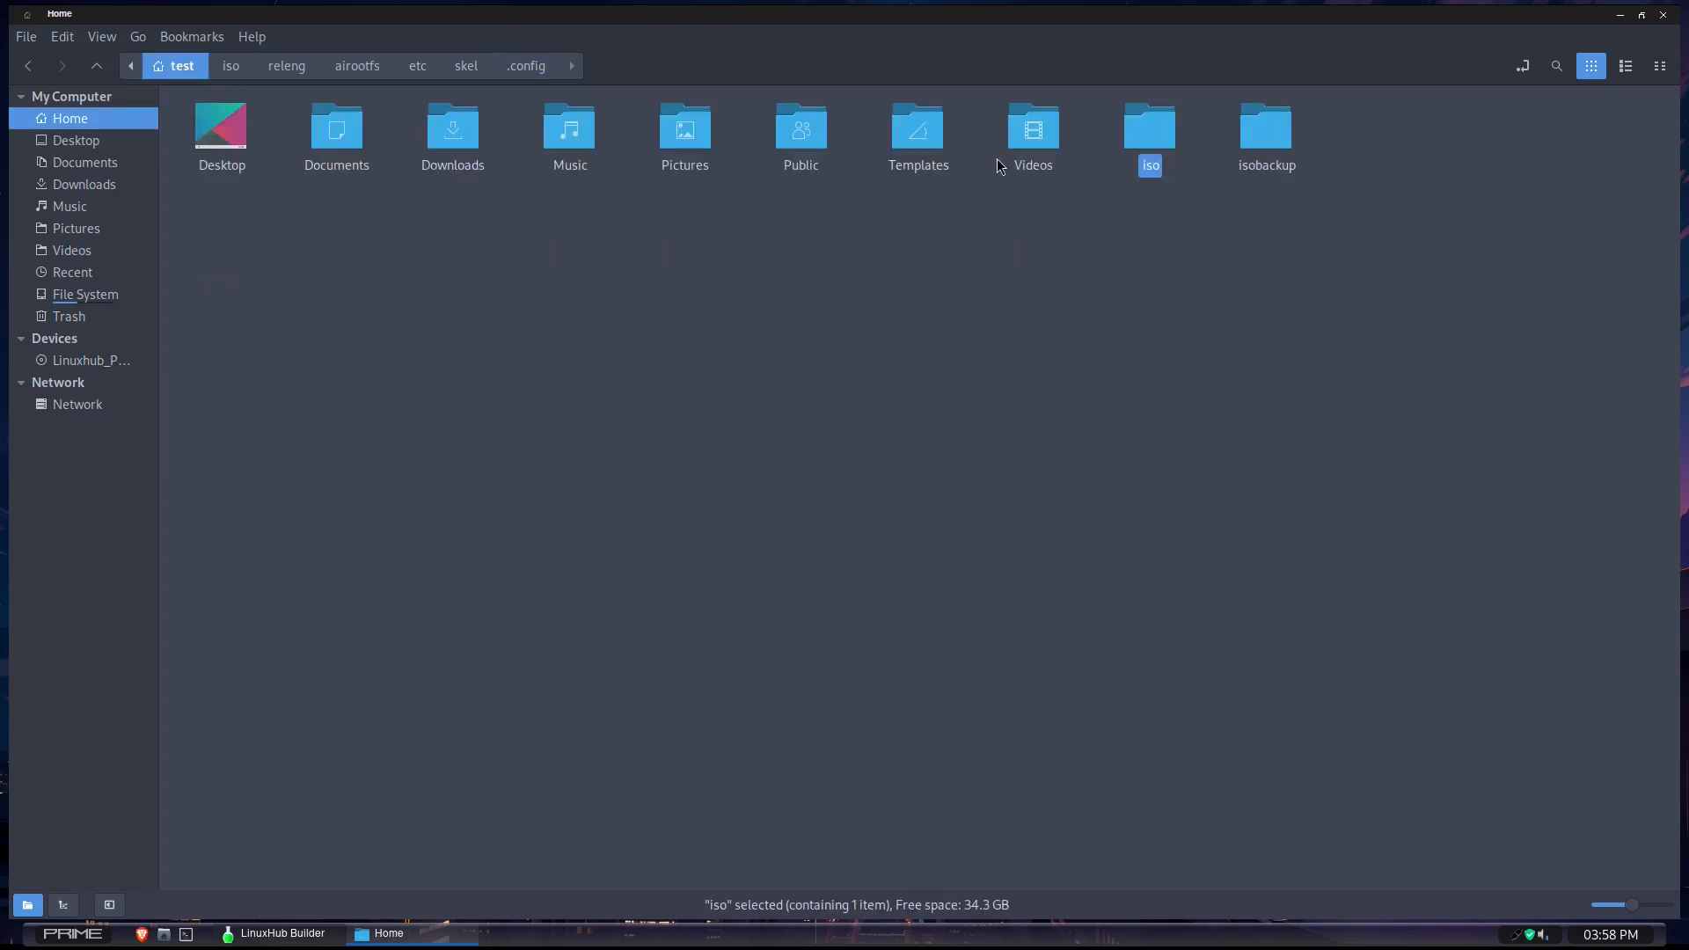
left_click(526, 69)
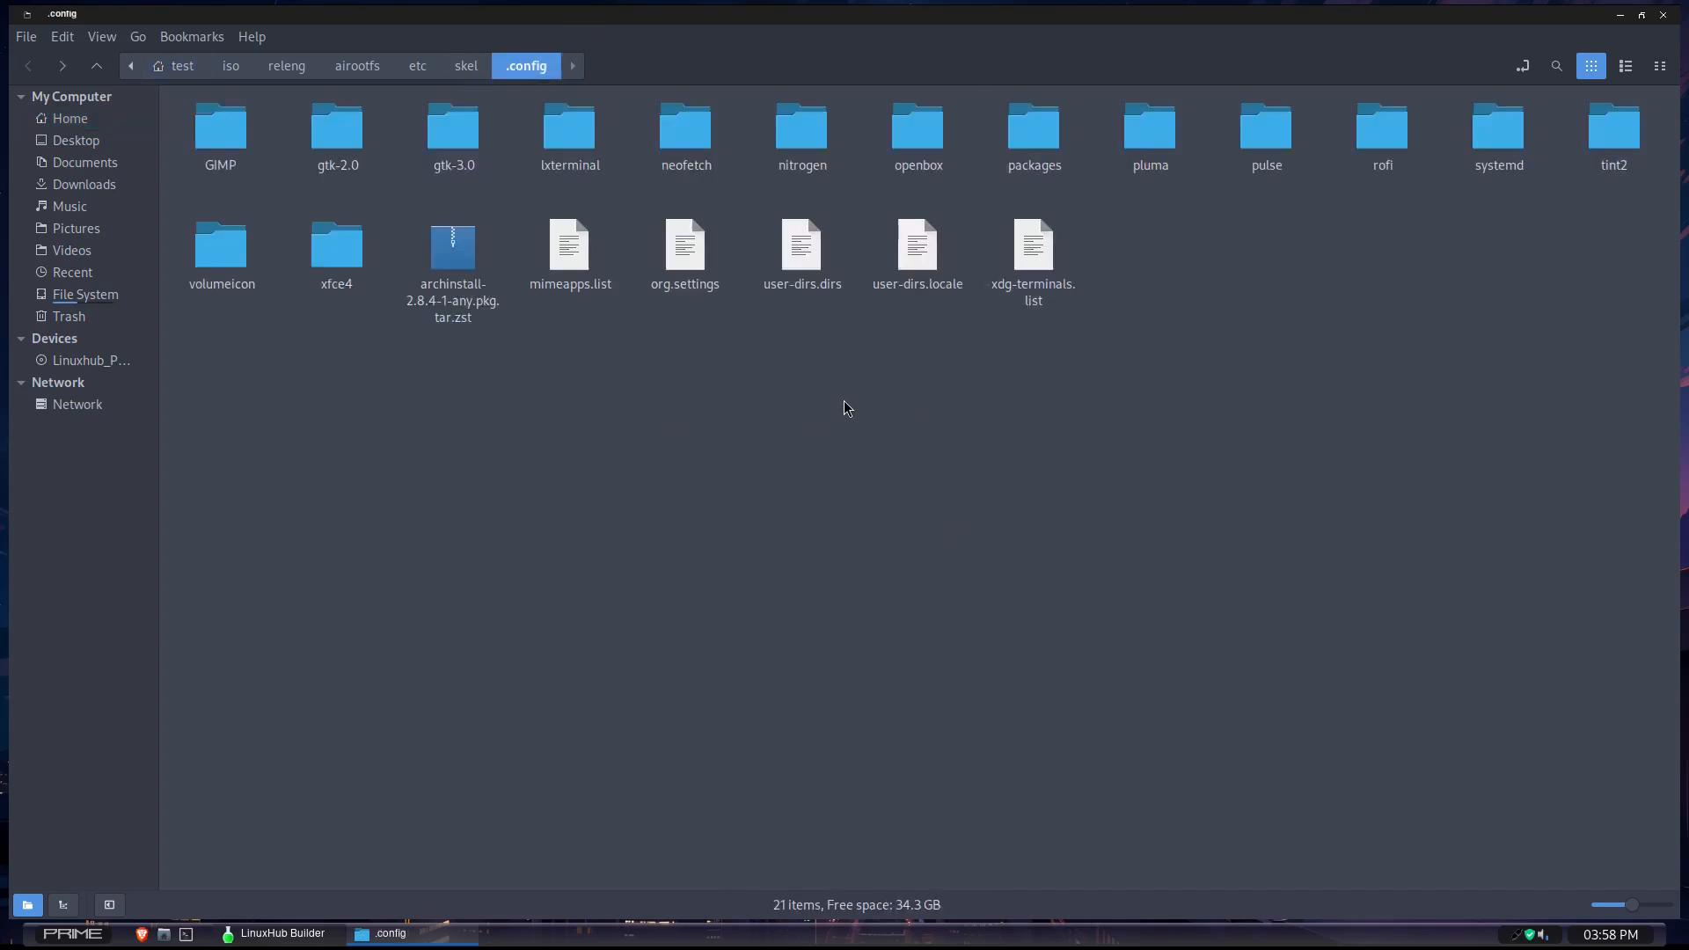
left_click(426, 940)
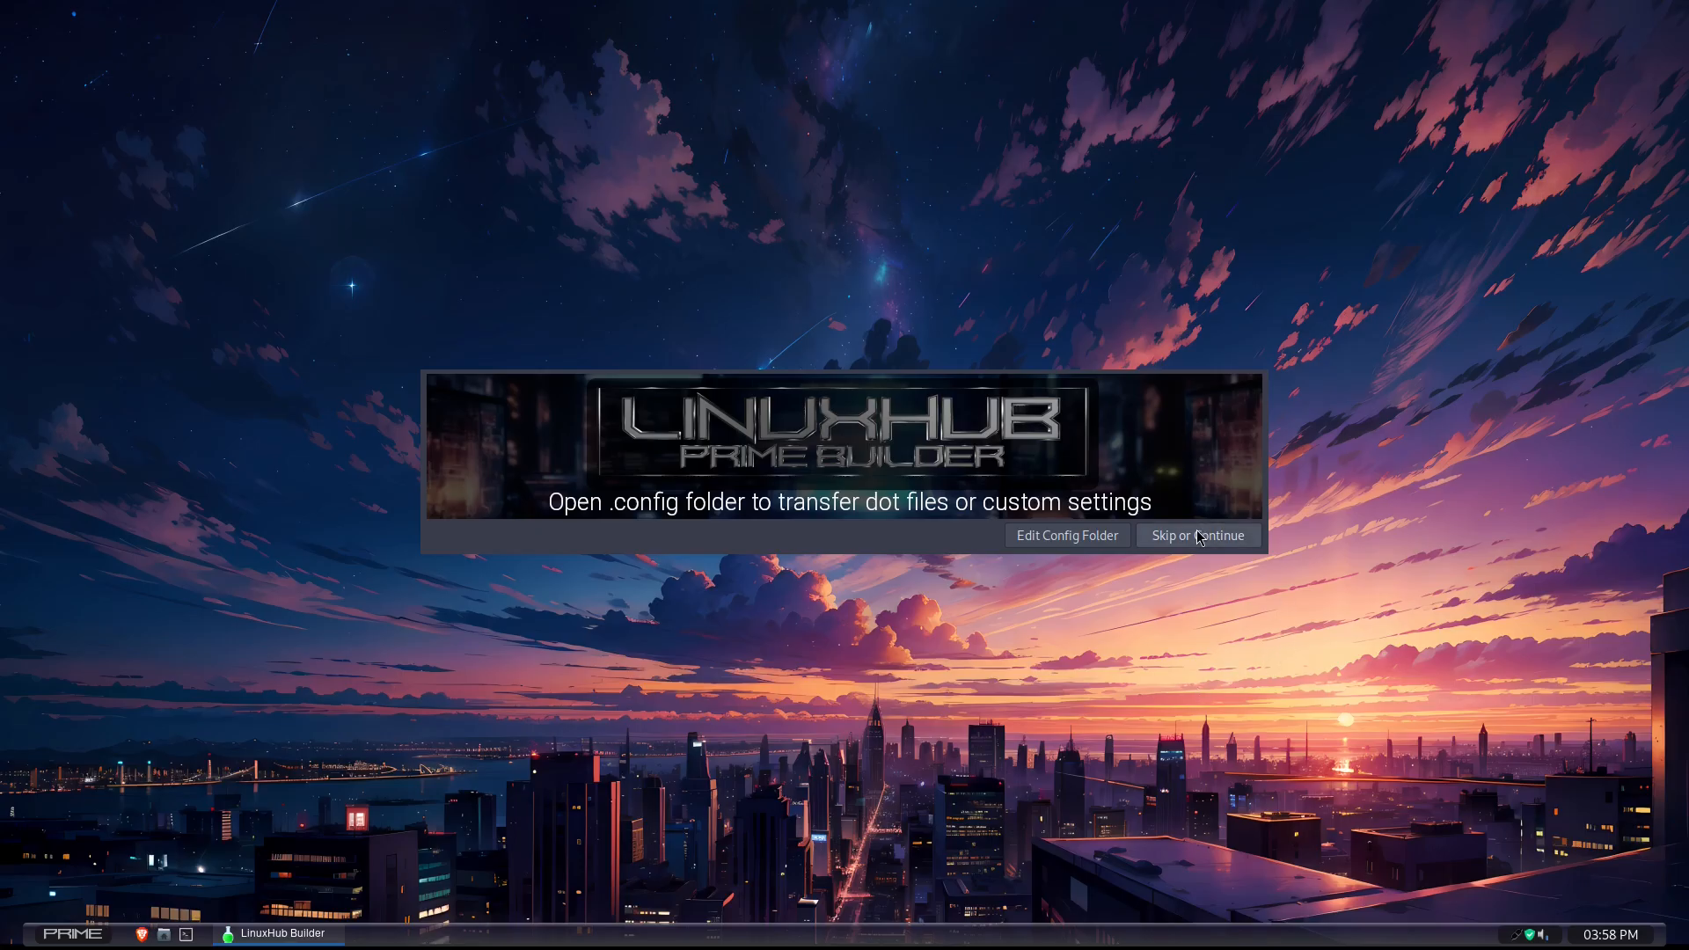
left_click(1189, 541)
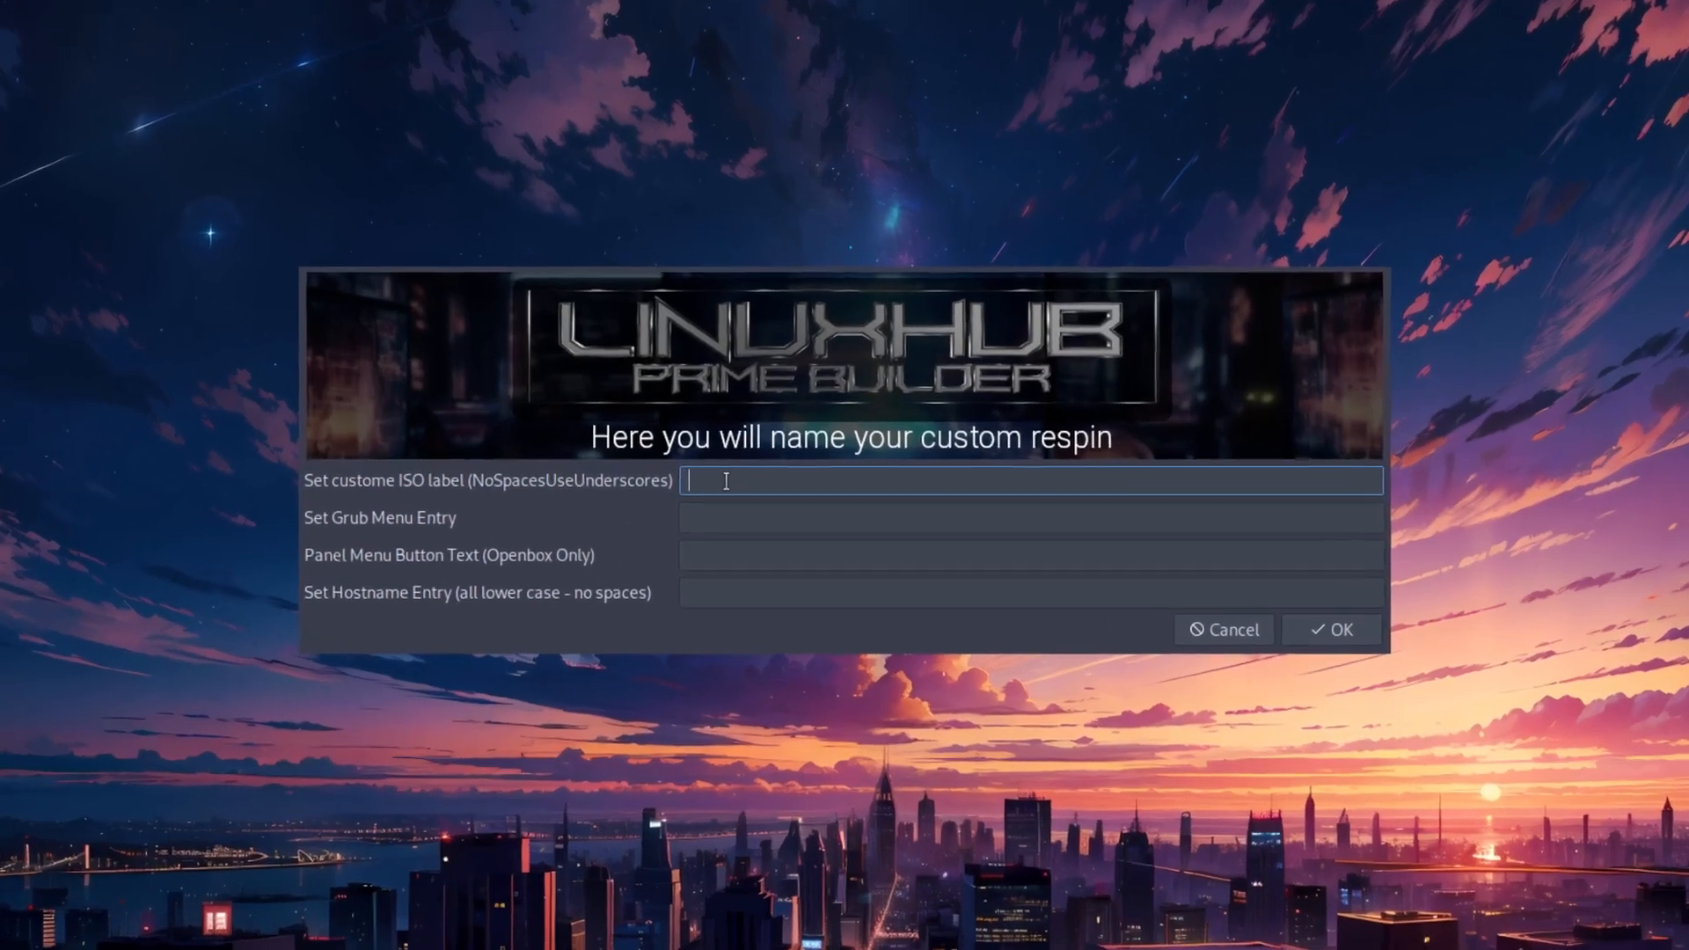
- Set the ISO label to Respin_v1 and the Grub menu entry to Respin v1
type("Resp")
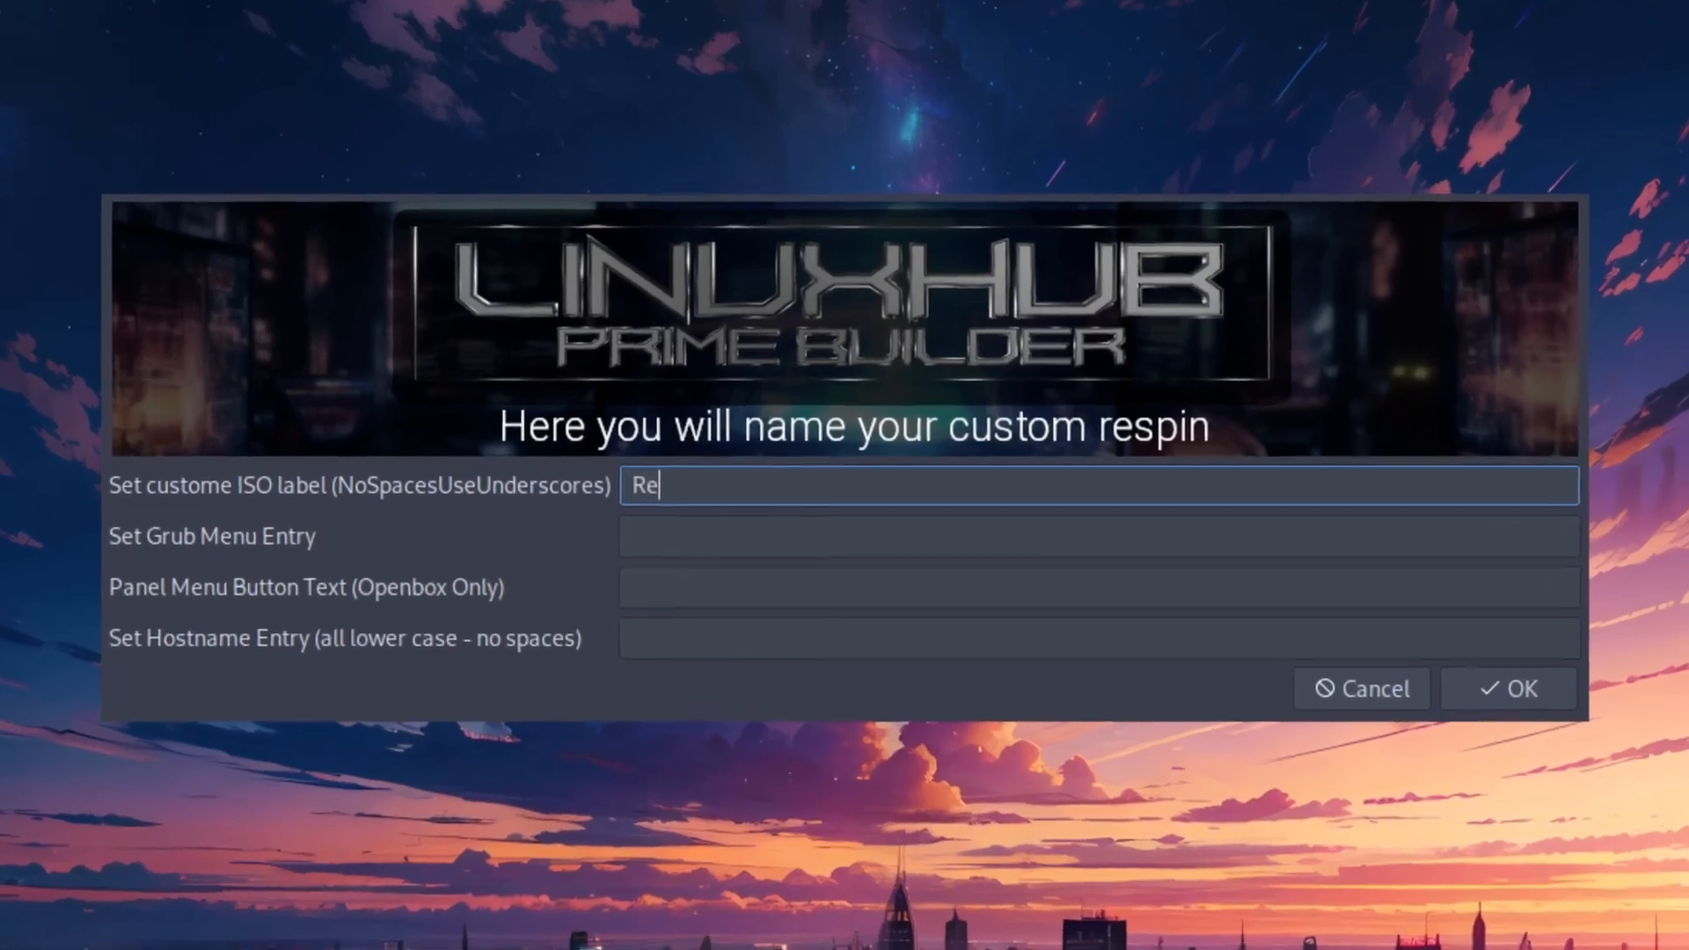
type("in")
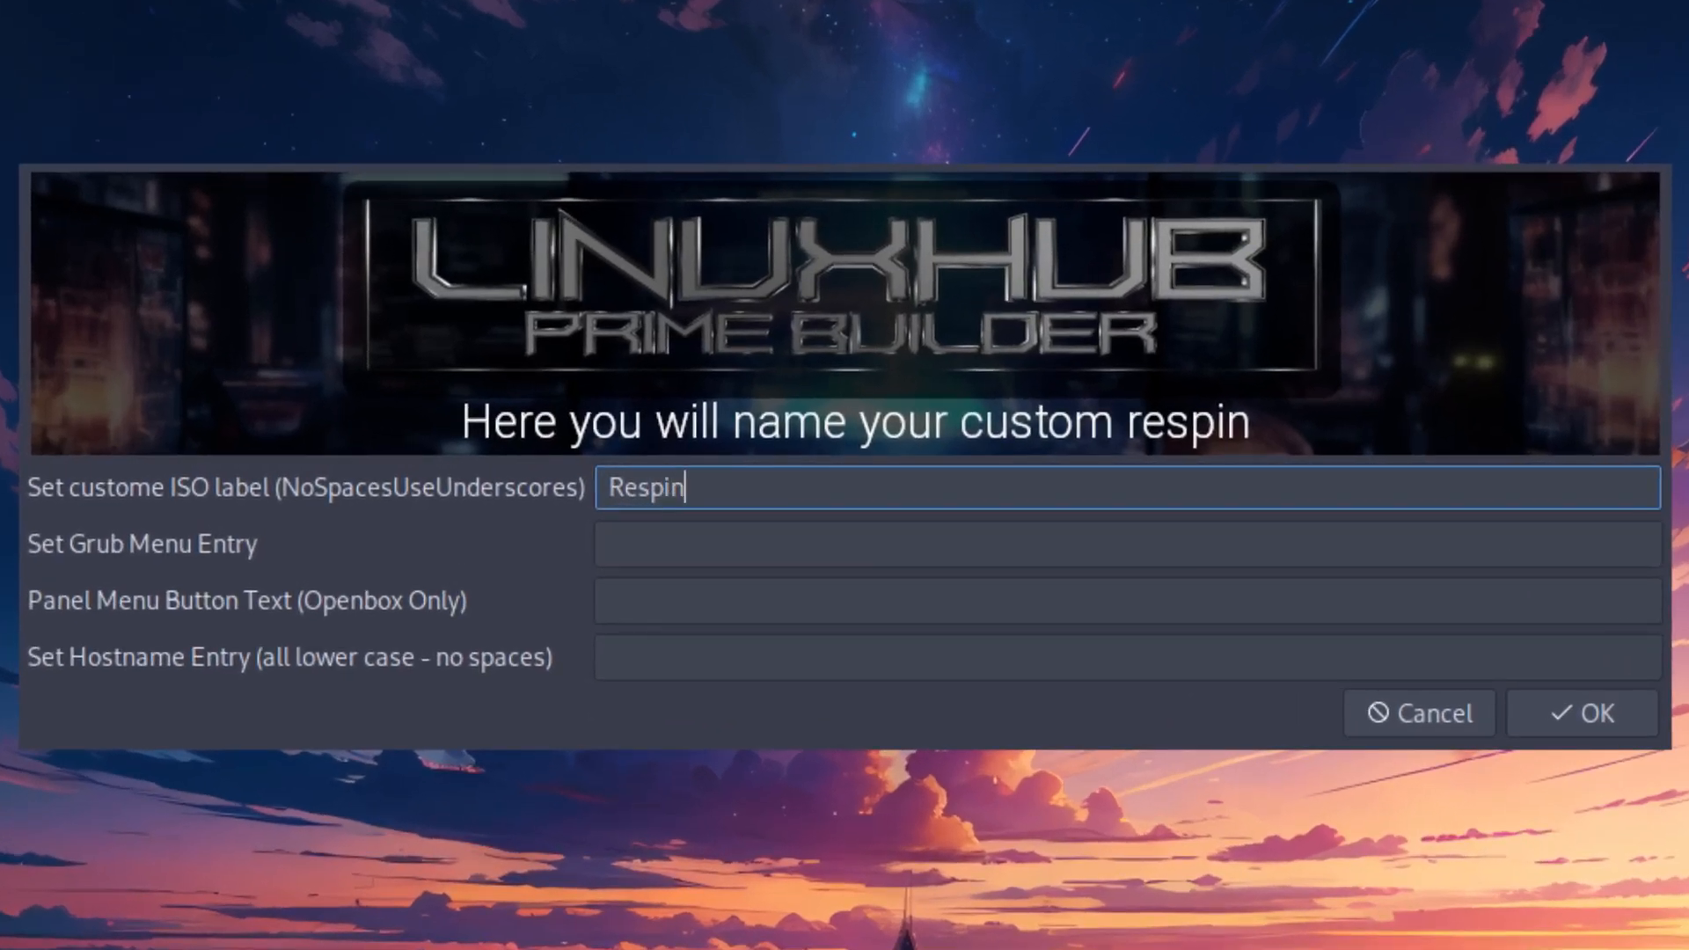
type("_v1")
left_click(649, 550)
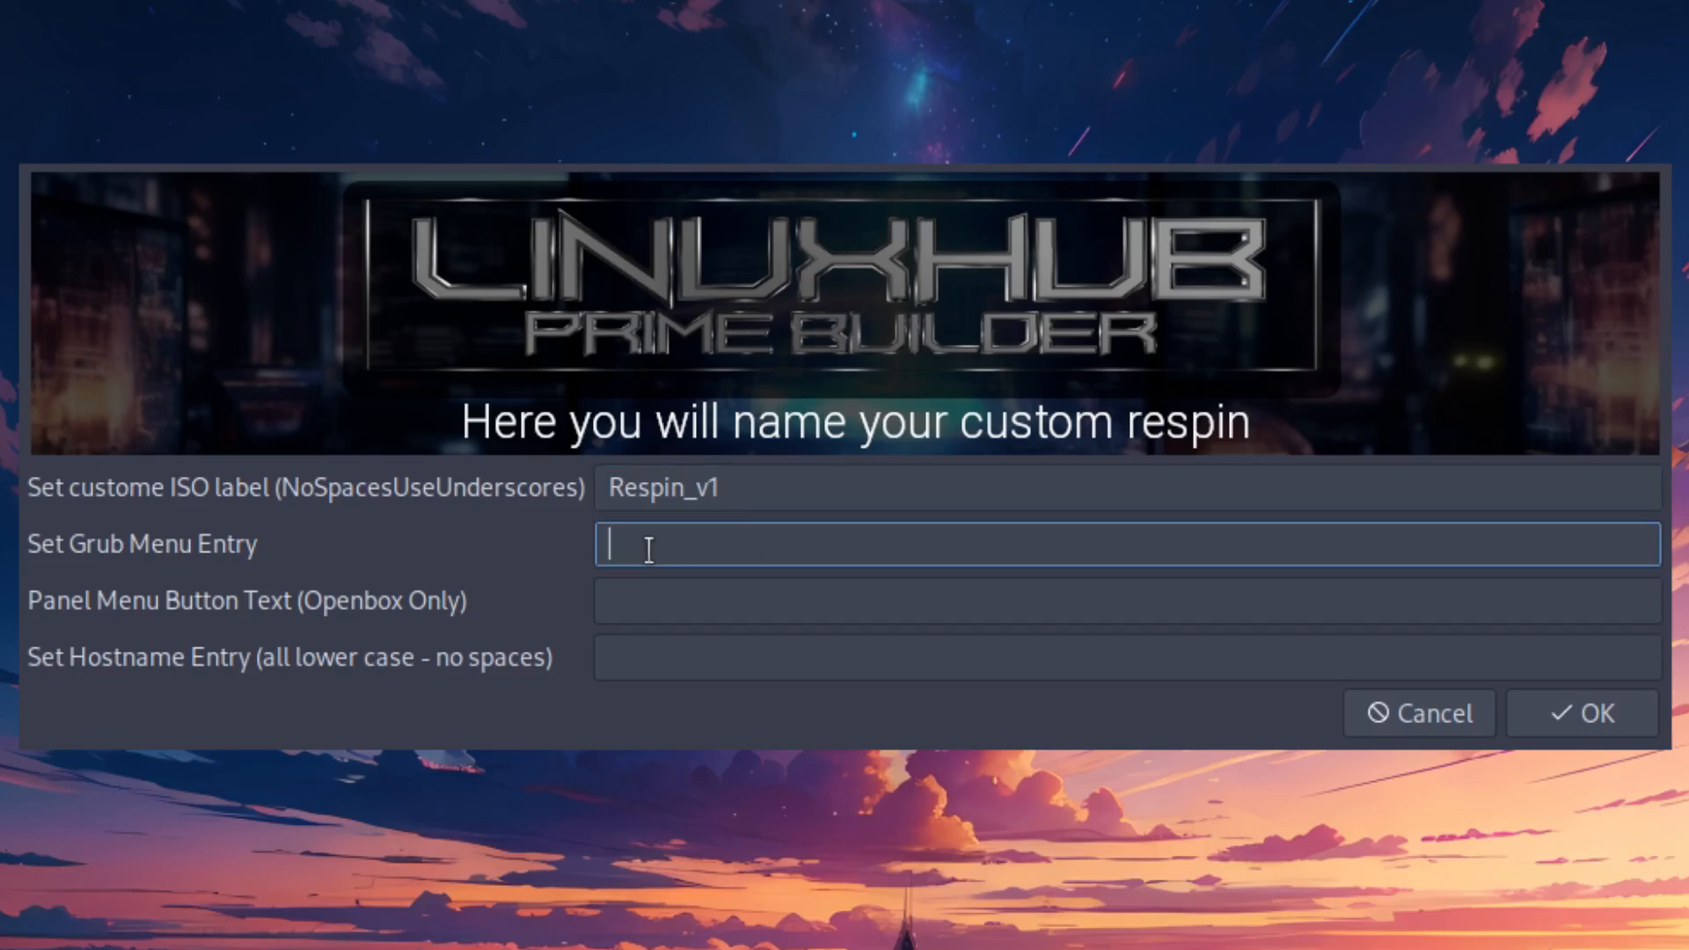
type("Respin v1")
- Set the panel menu button text to "say it" and the hostname to respin, and accept the names
left_click(631, 598)
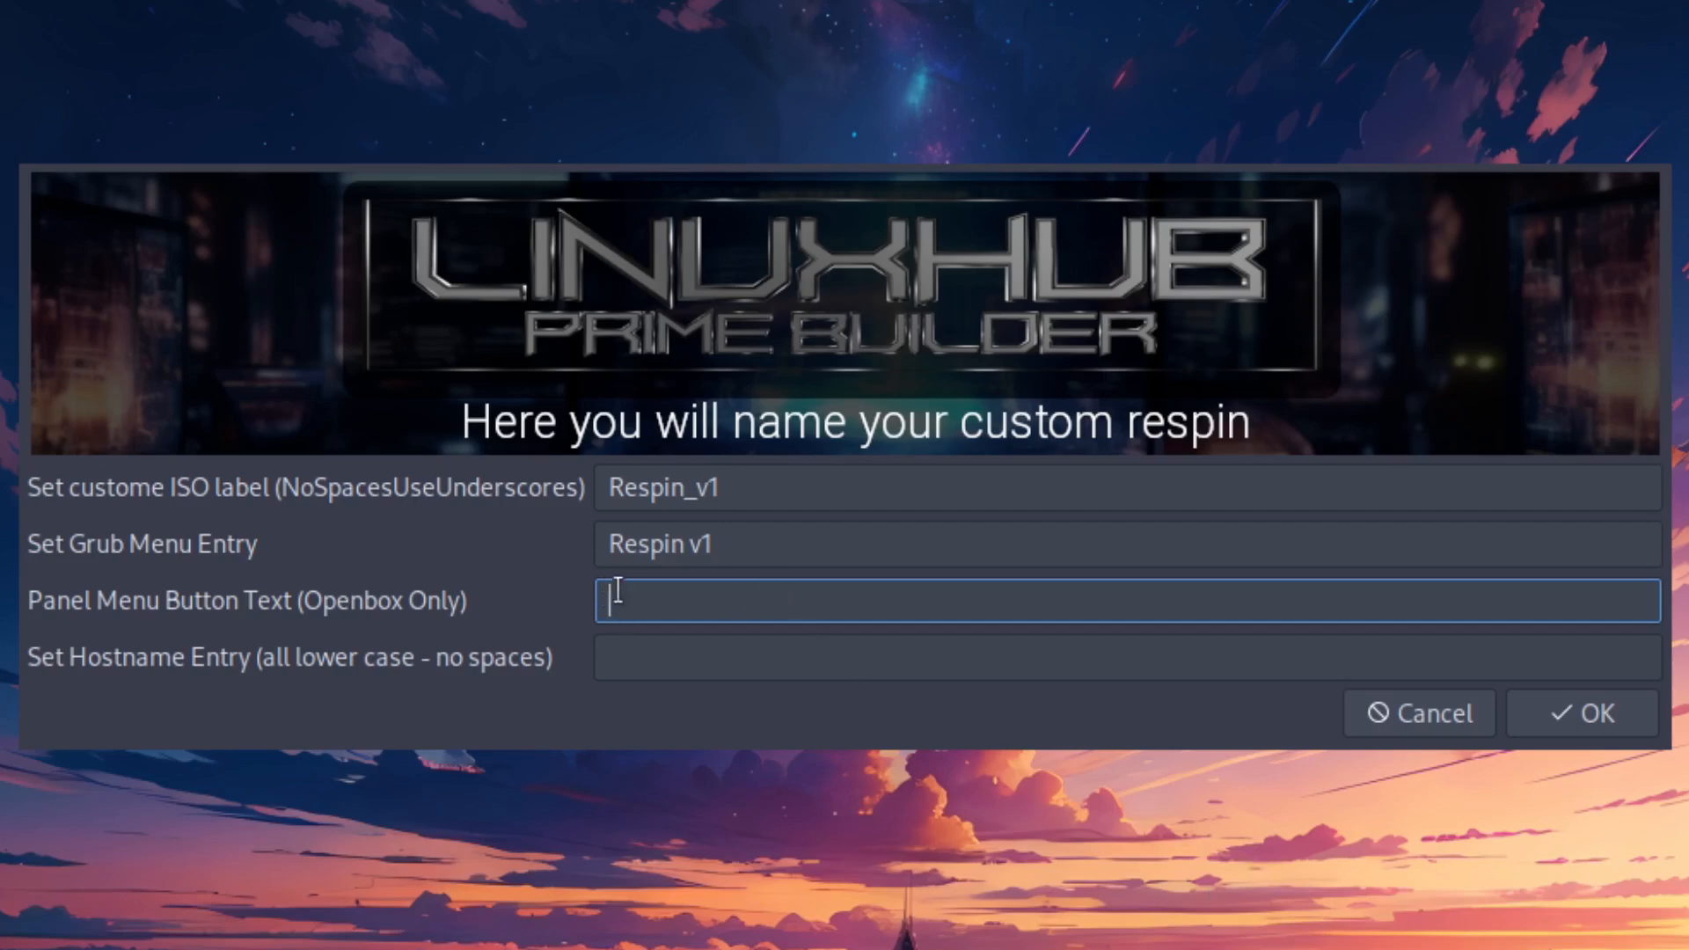
type("say it")
left_click(680, 658)
type("respi")
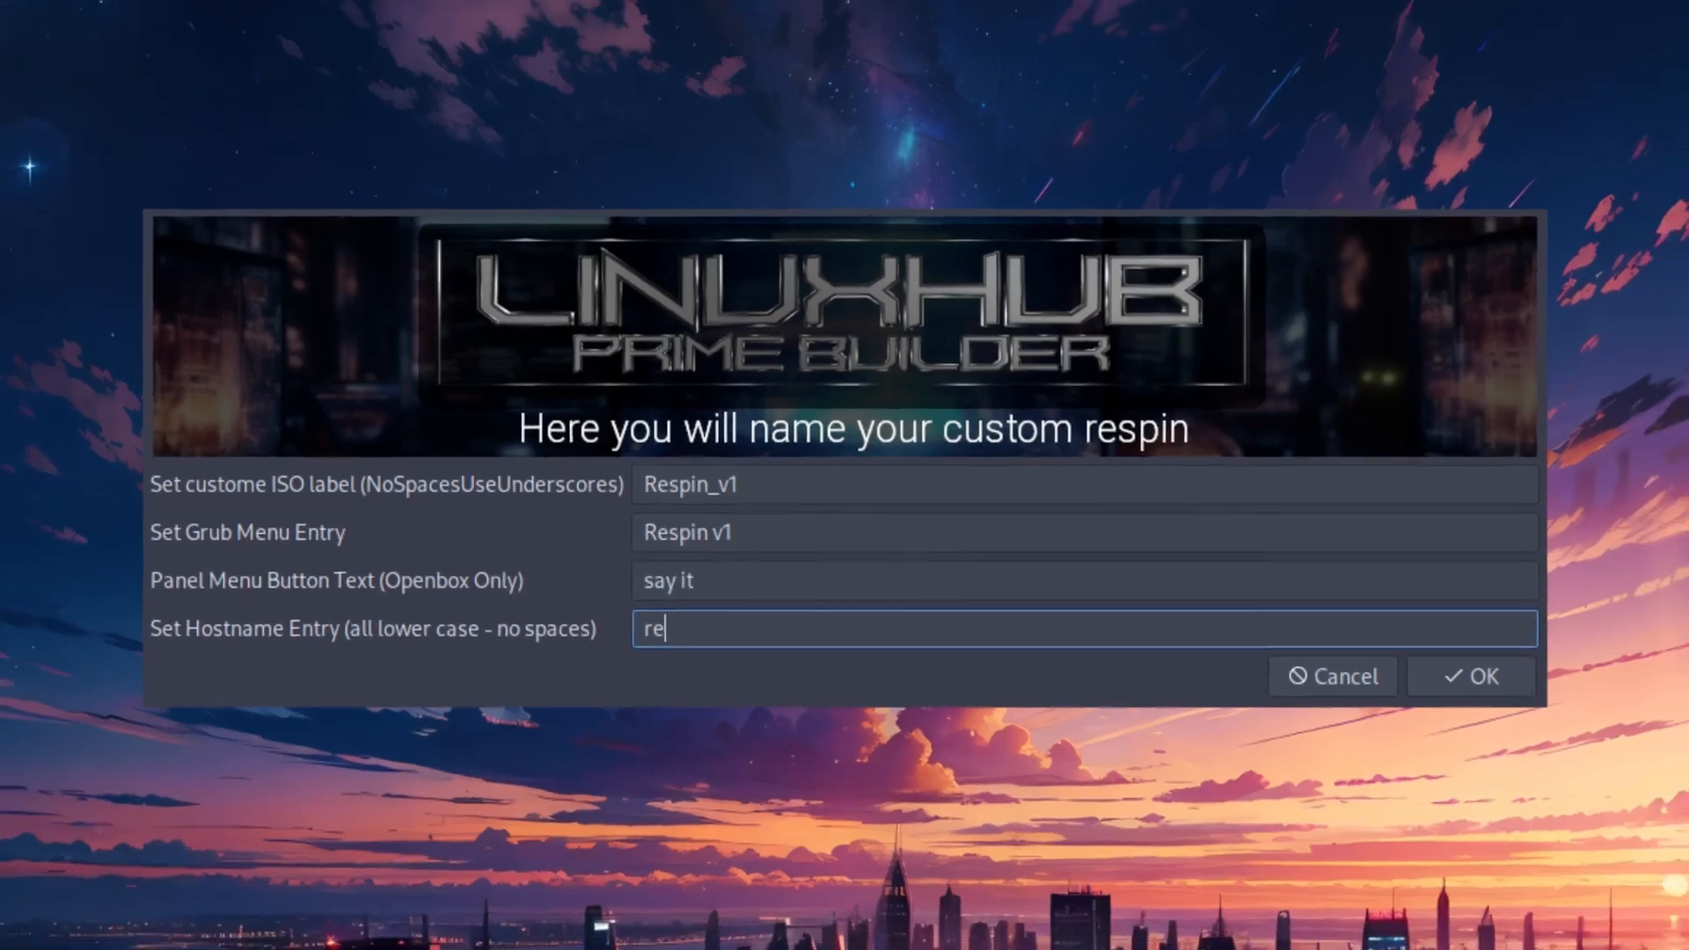
type("n")
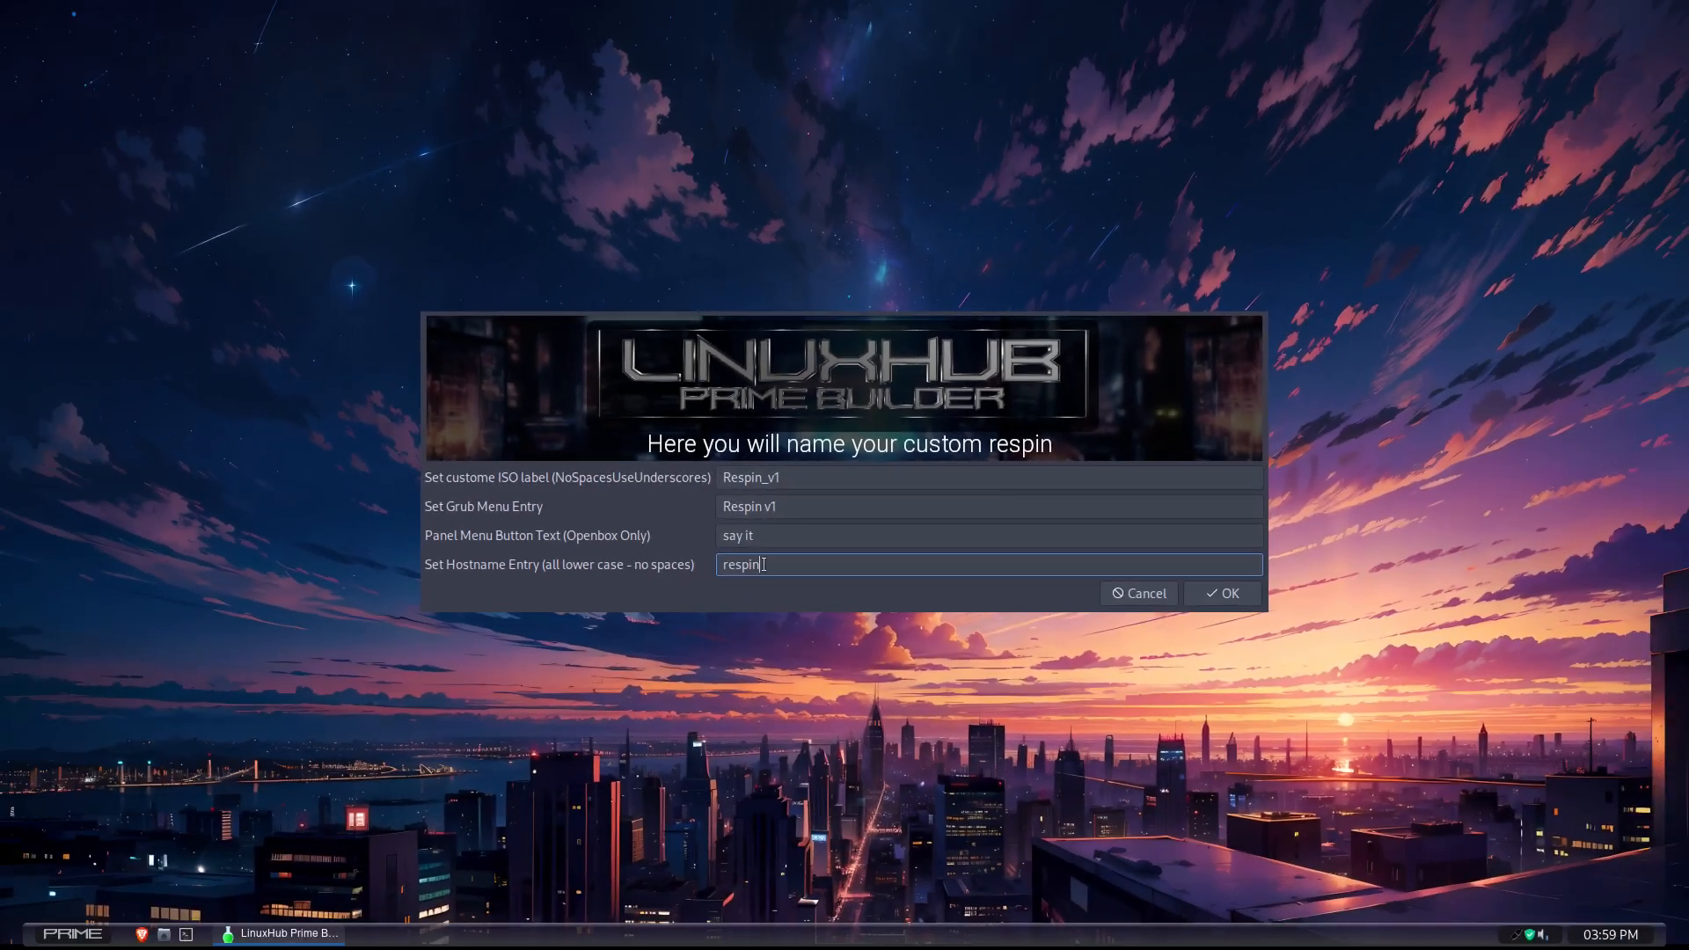
left_click(1210, 595)
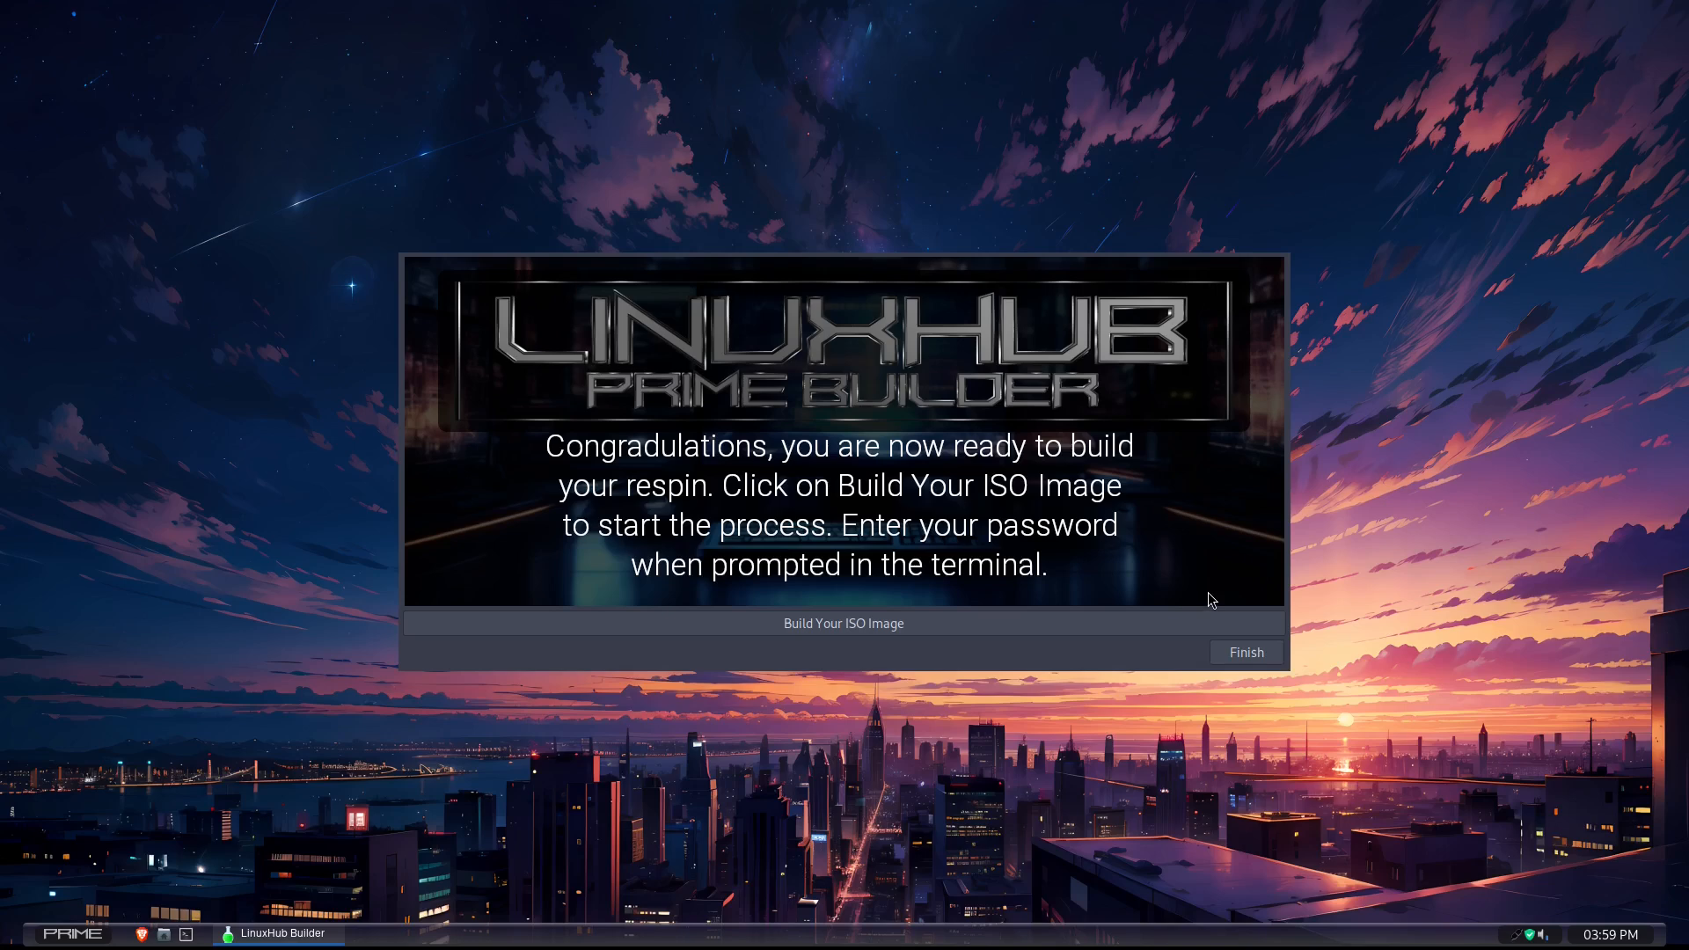
- Start building the ISO image, authorize it with the sudo password in the terminal and check the build settings output
left_click(834, 632)
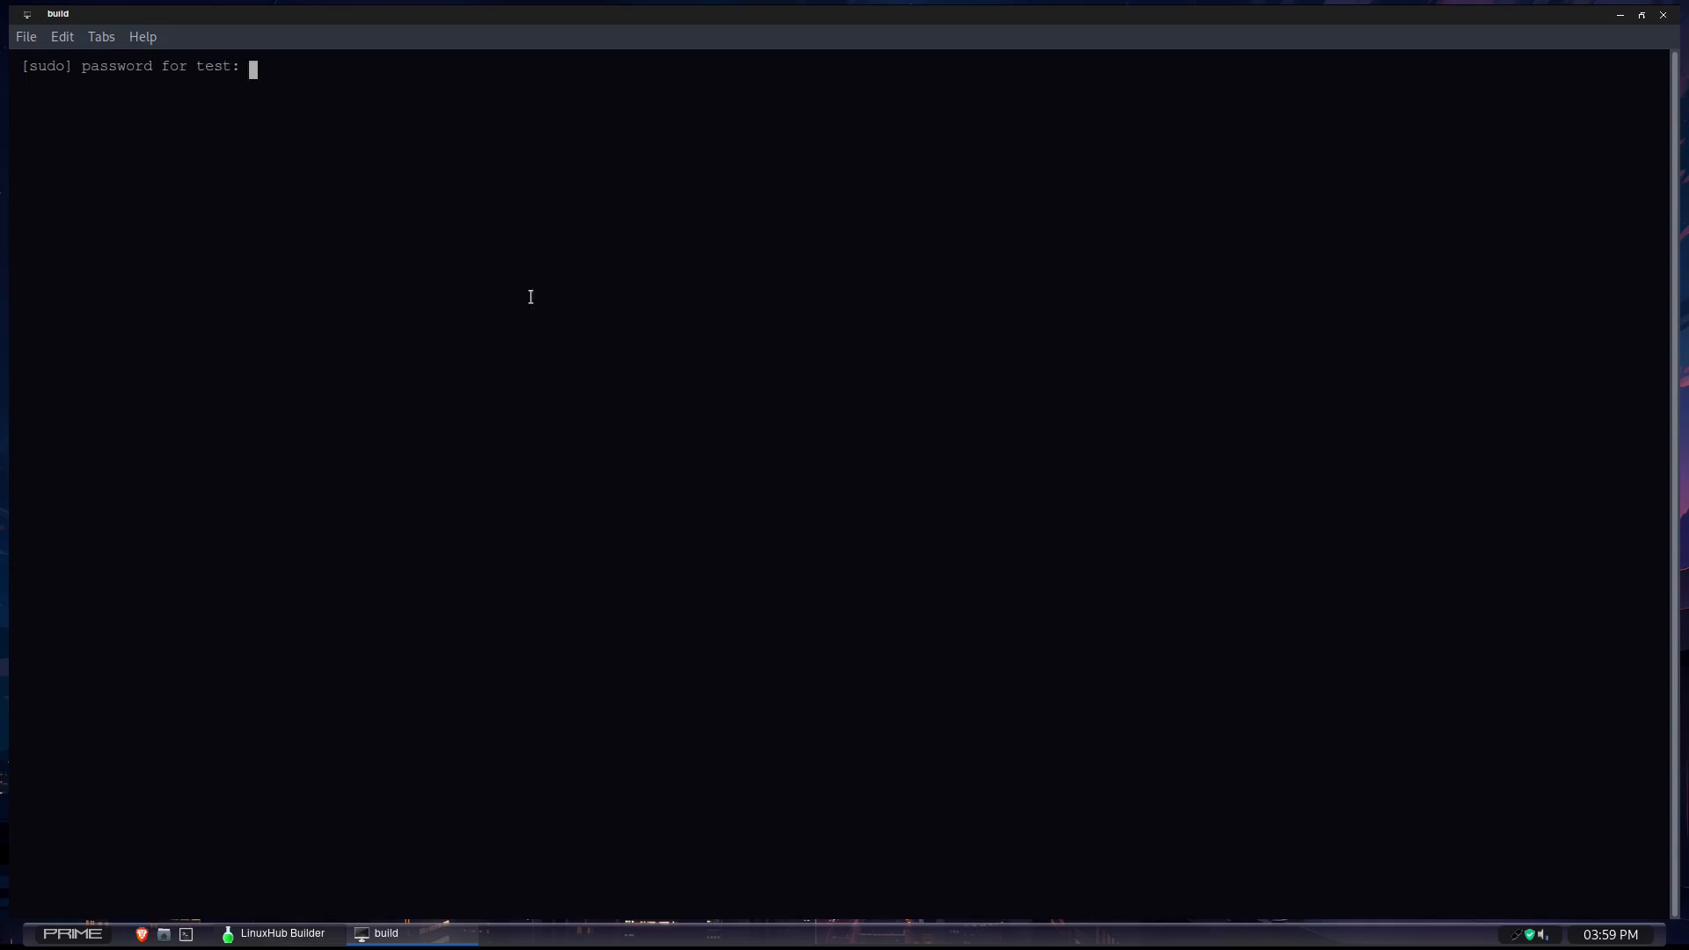
key("Return")
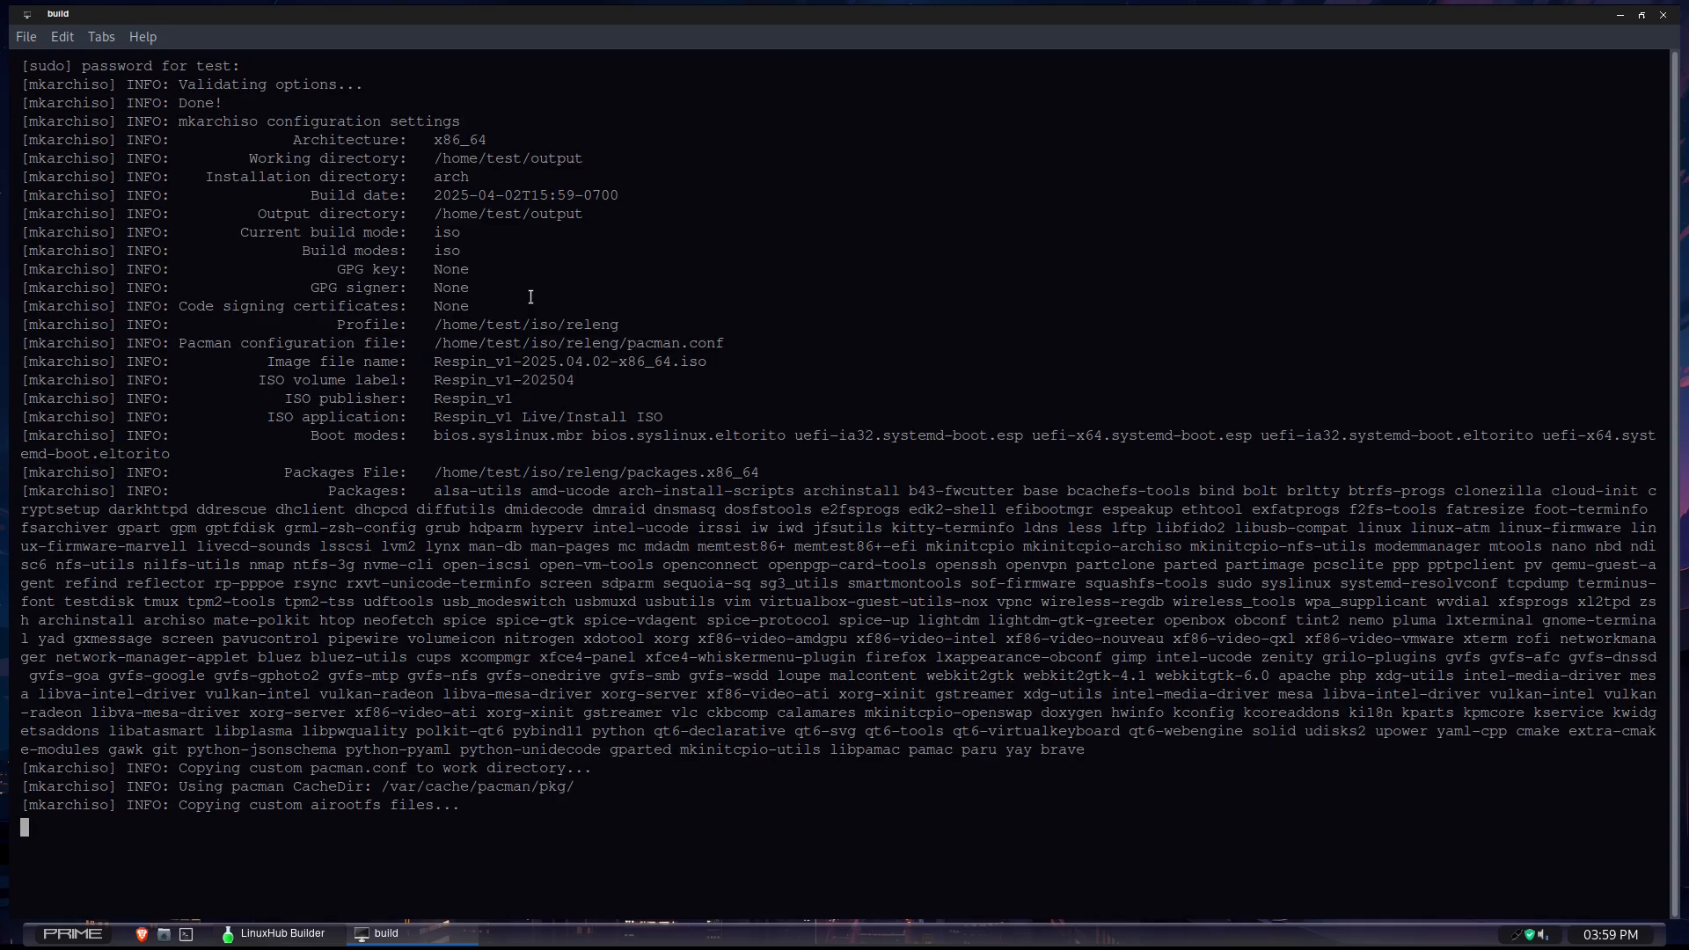
left_click_drag(680, 437, 407, 332)
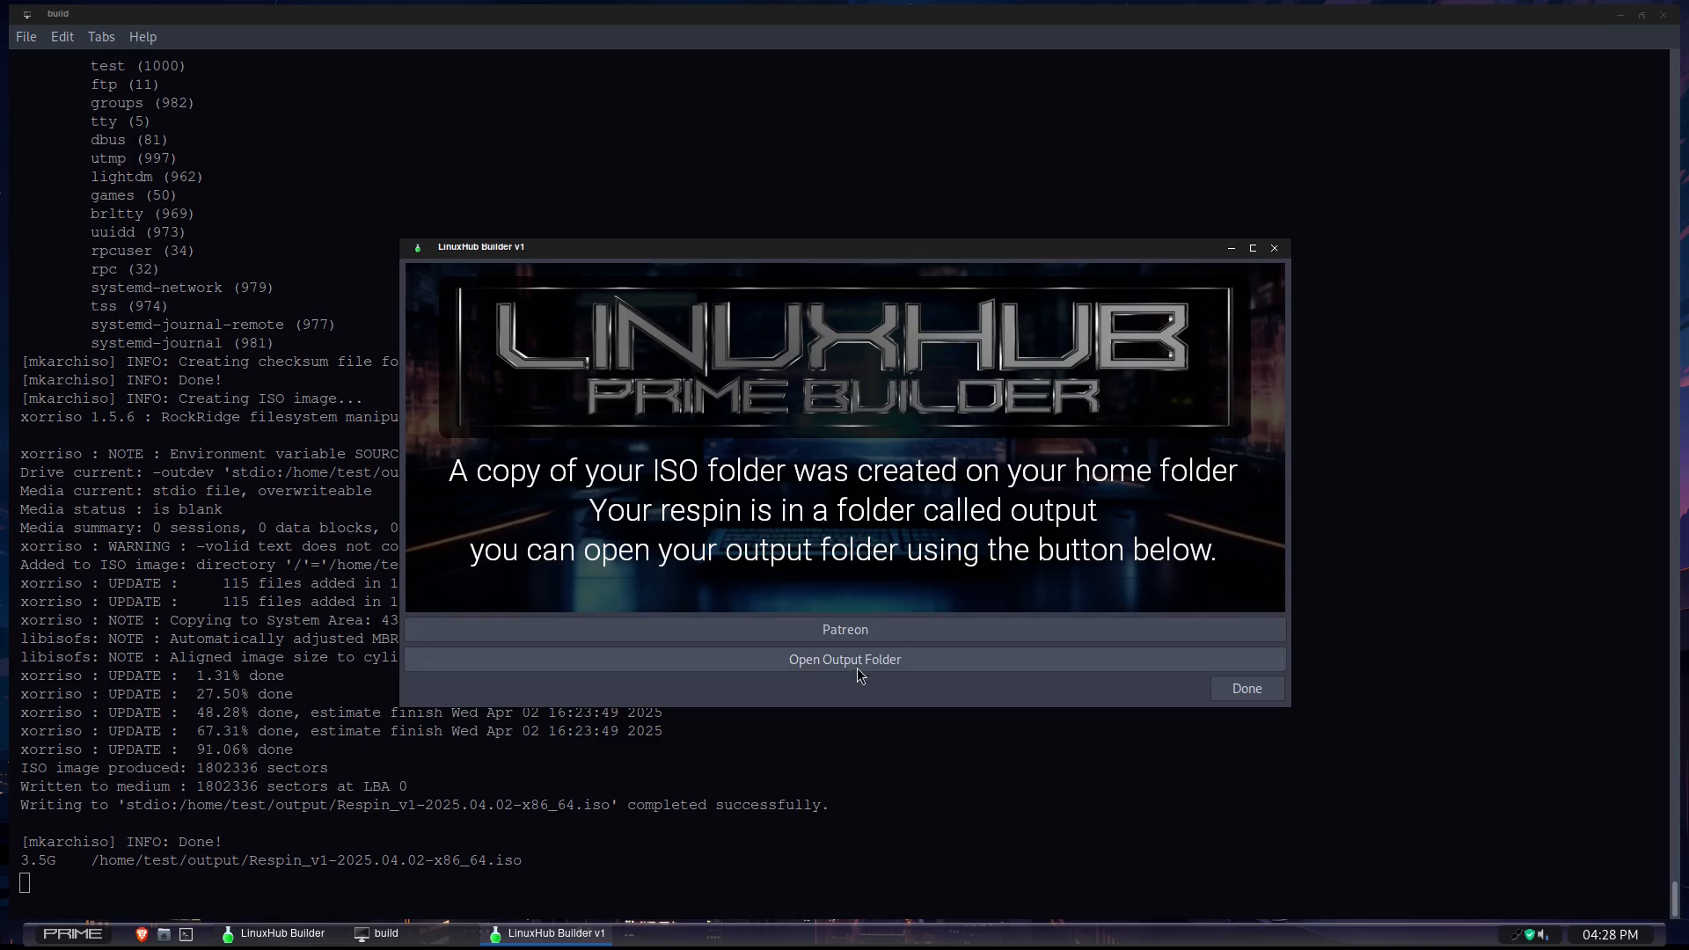
- Copy Respin_v1-2025.04.02-x86_64.iso from the builder's output folder into Downloads in the shared Spice client folder
left_click(829, 662)
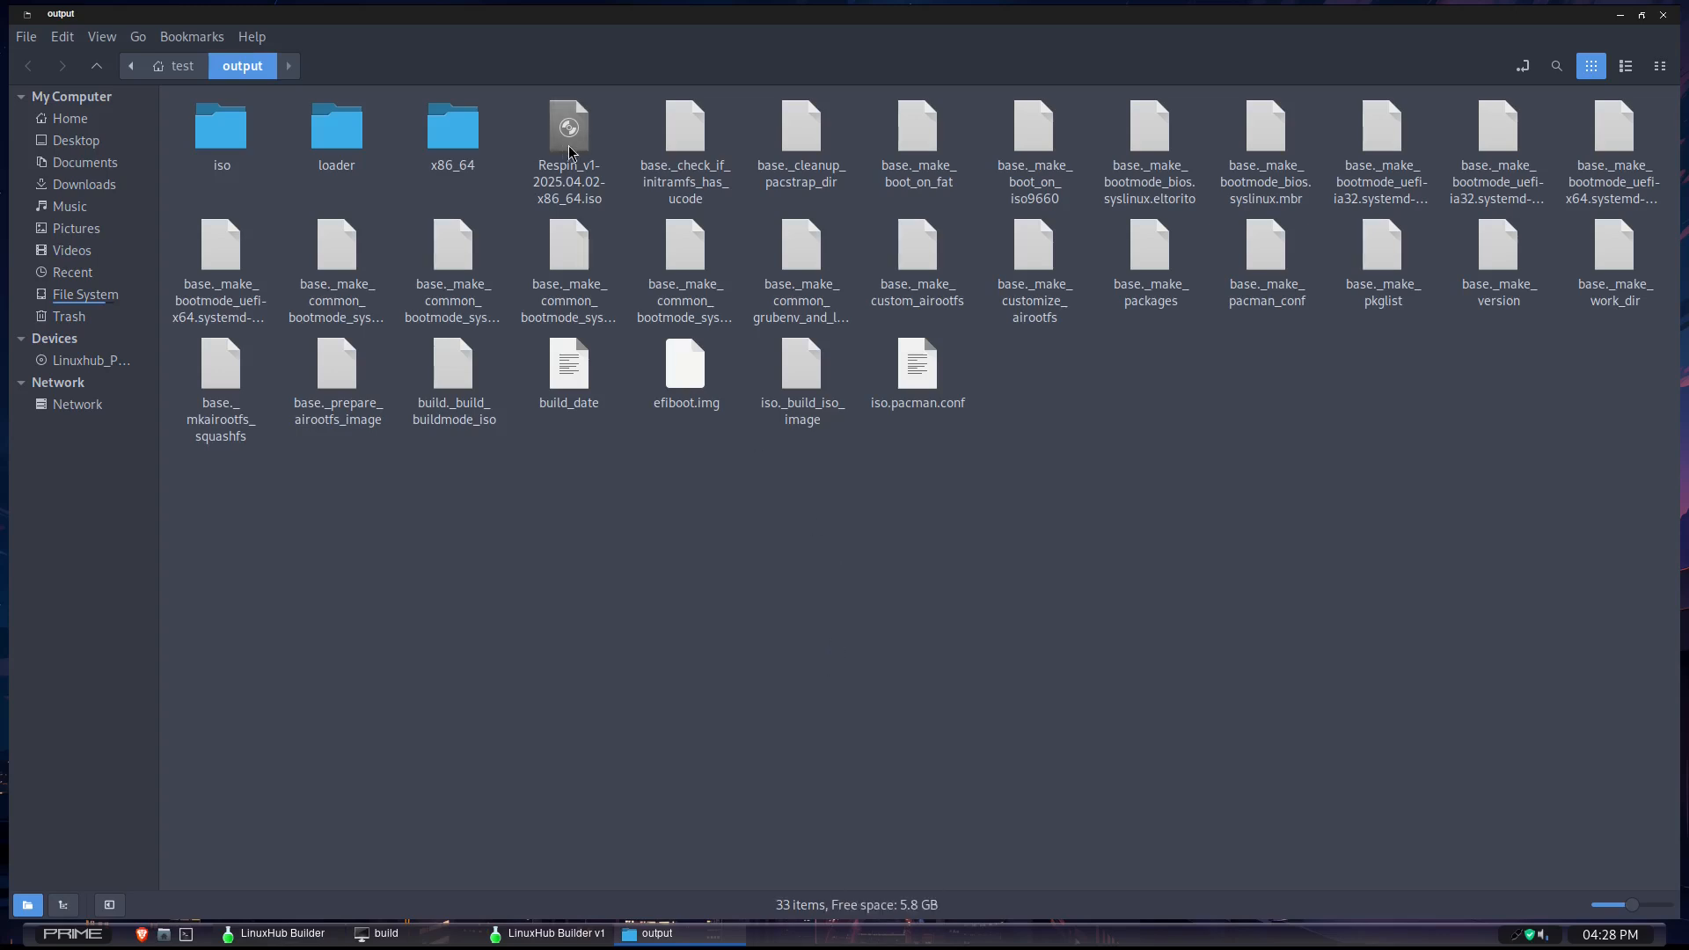
right_click(568, 145)
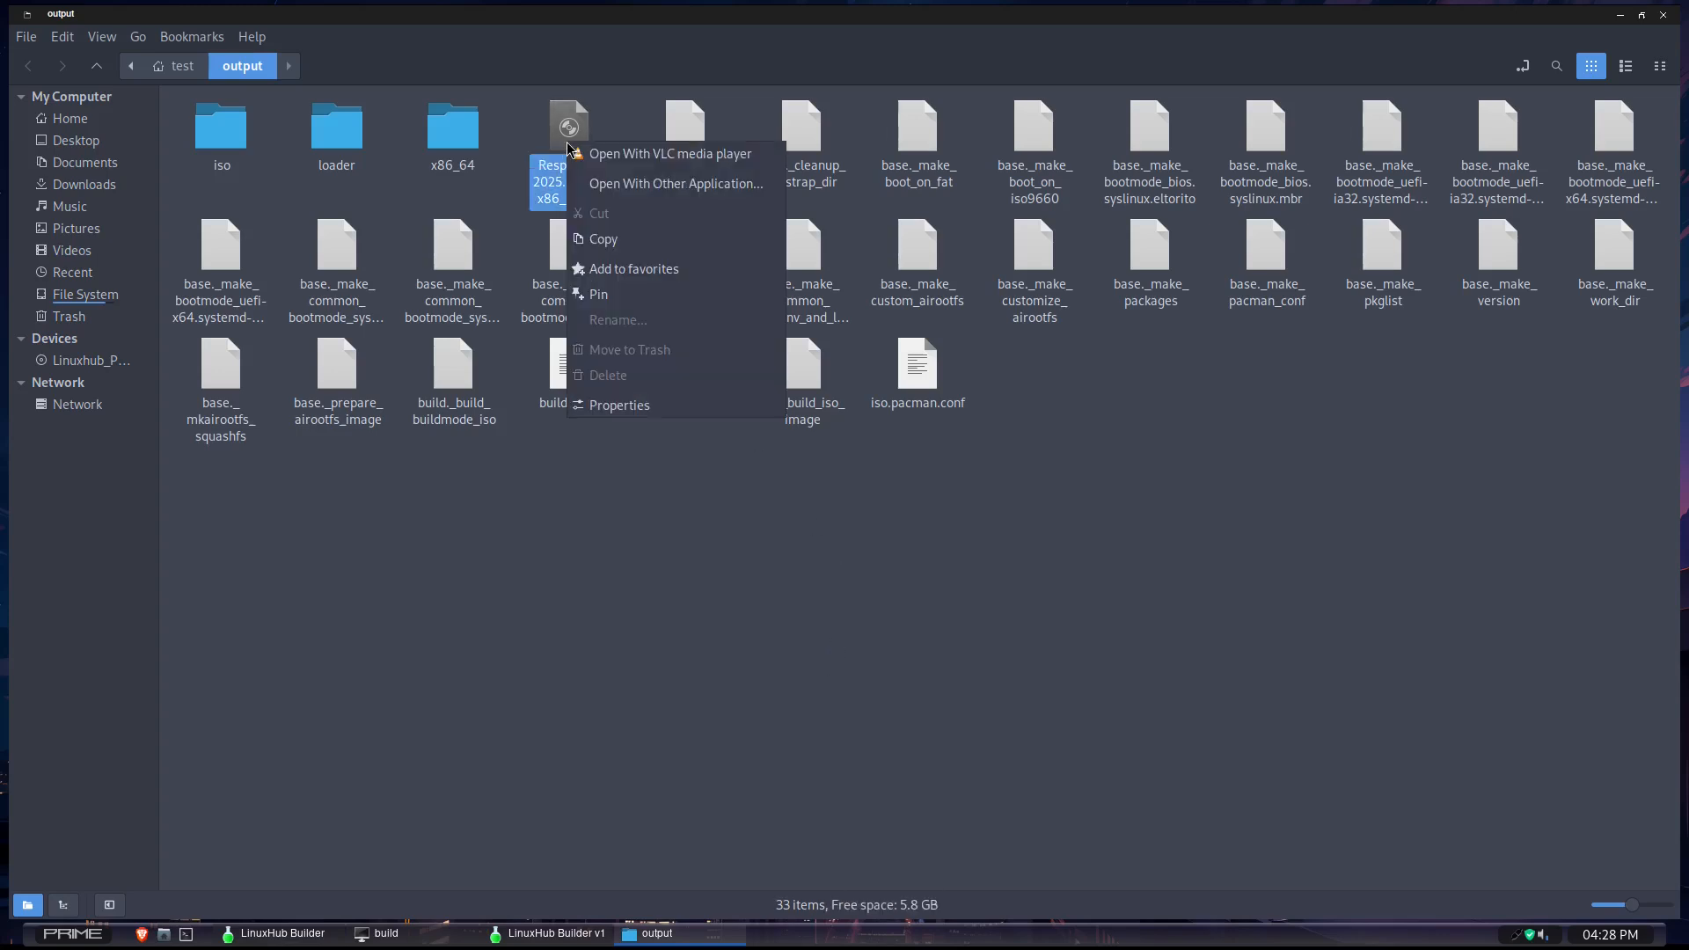
left_click(628, 243)
left_click(62, 404)
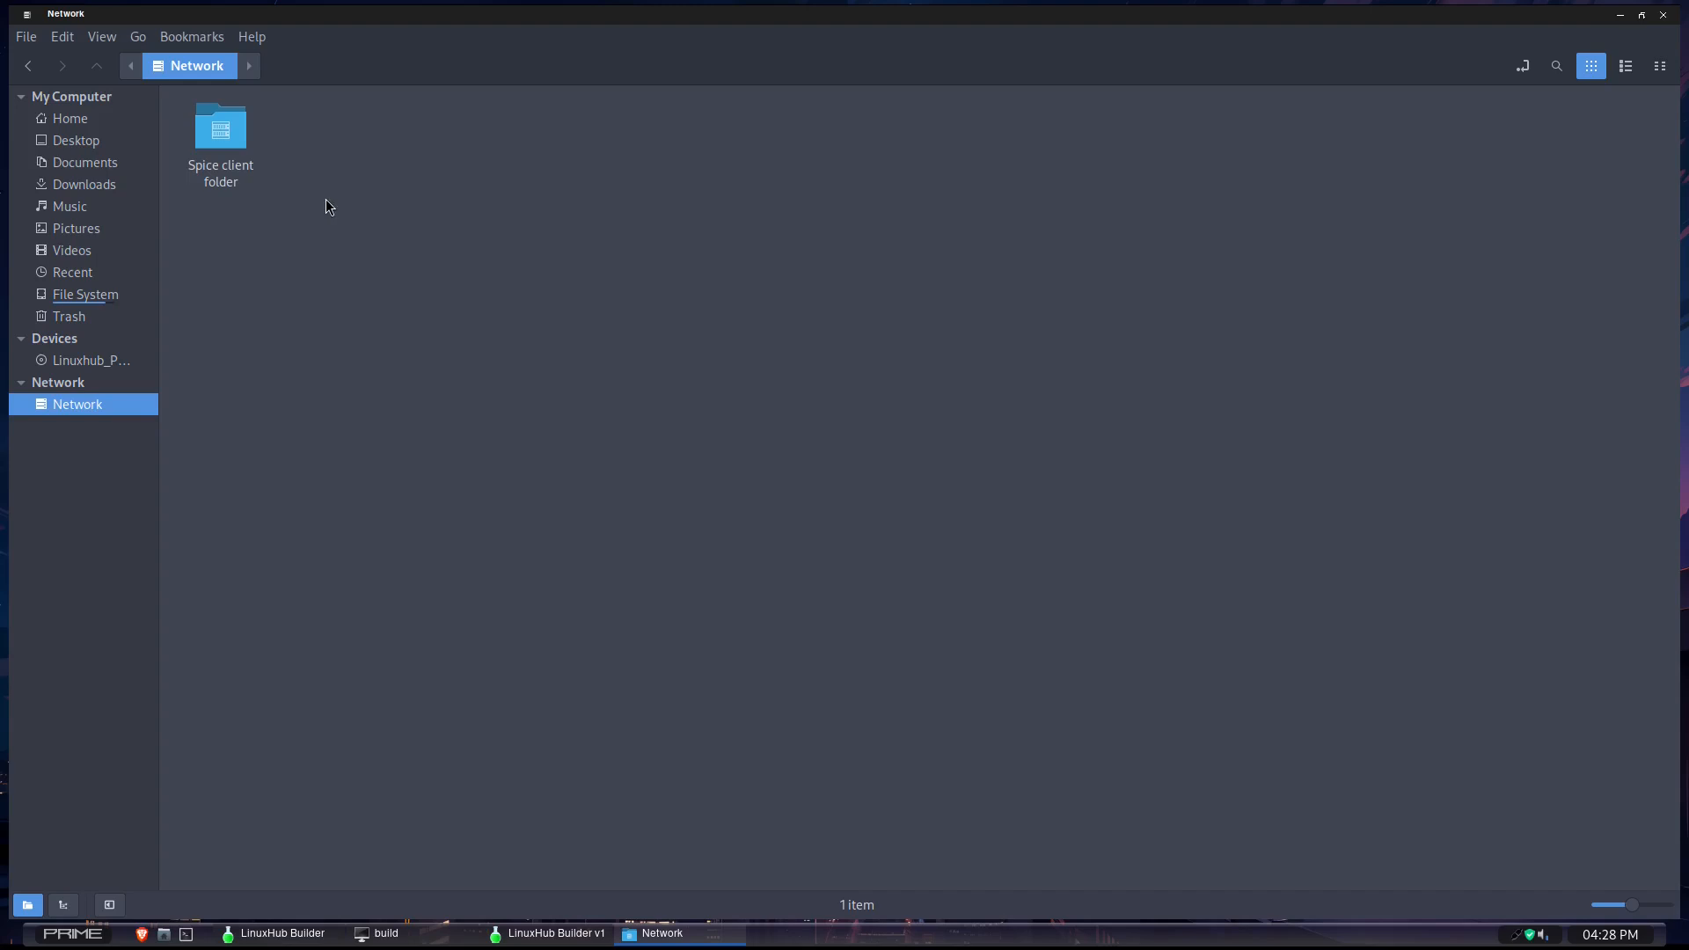
double_click(220, 134)
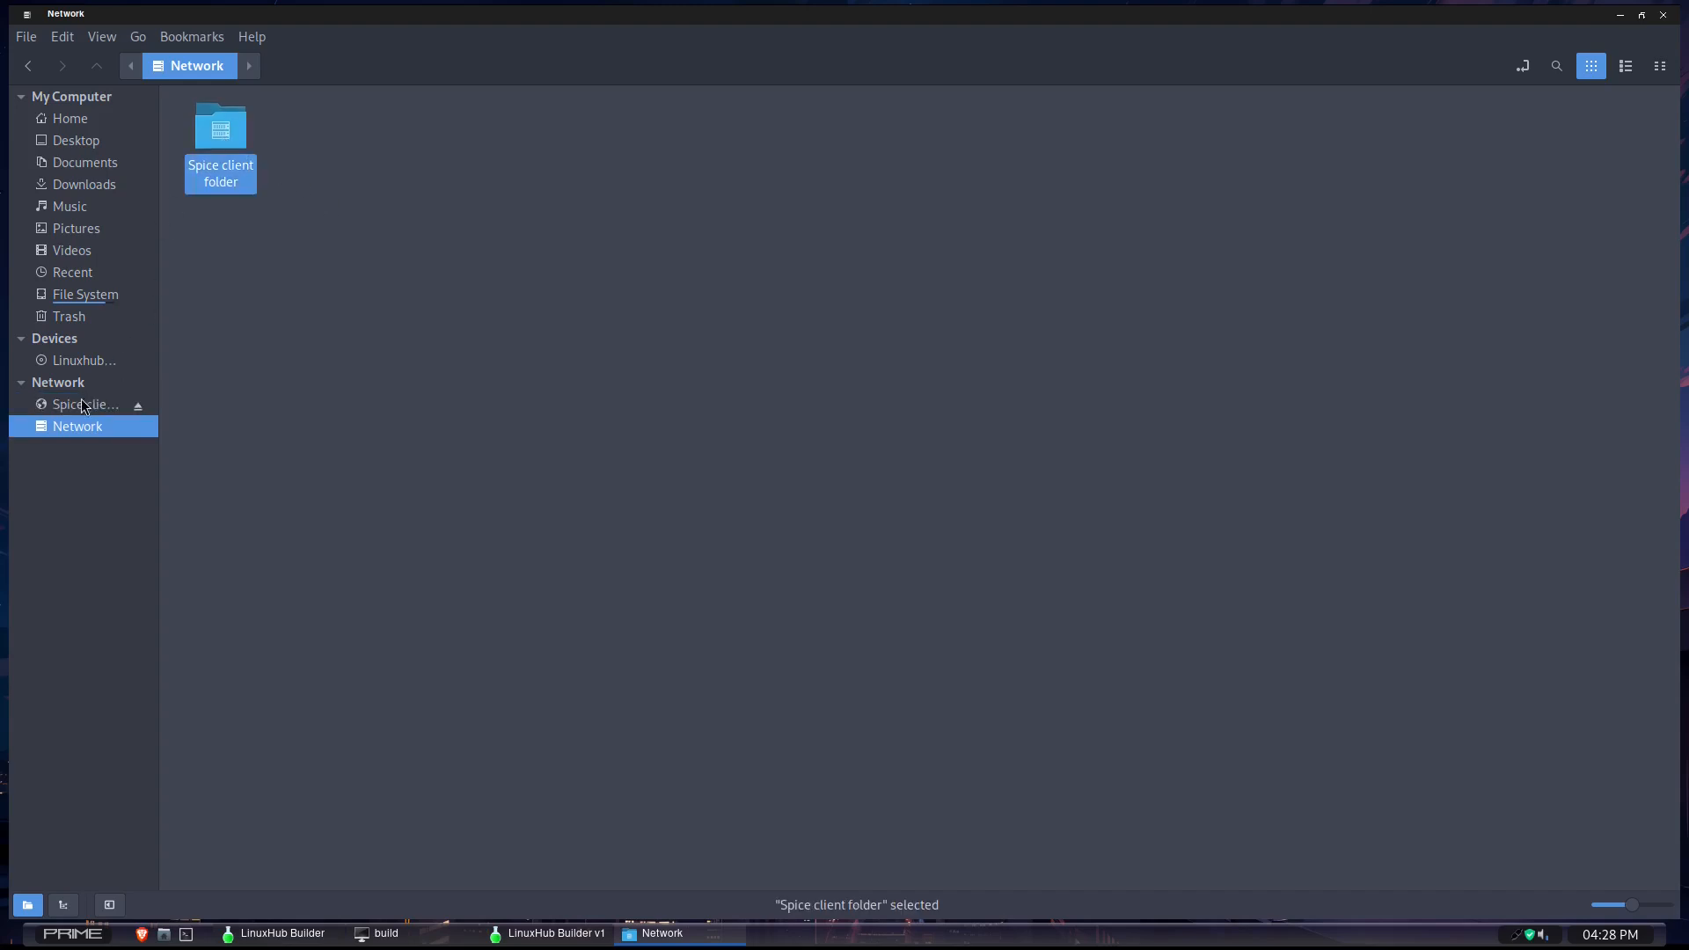
left_click(76, 407)
double_click(220, 128)
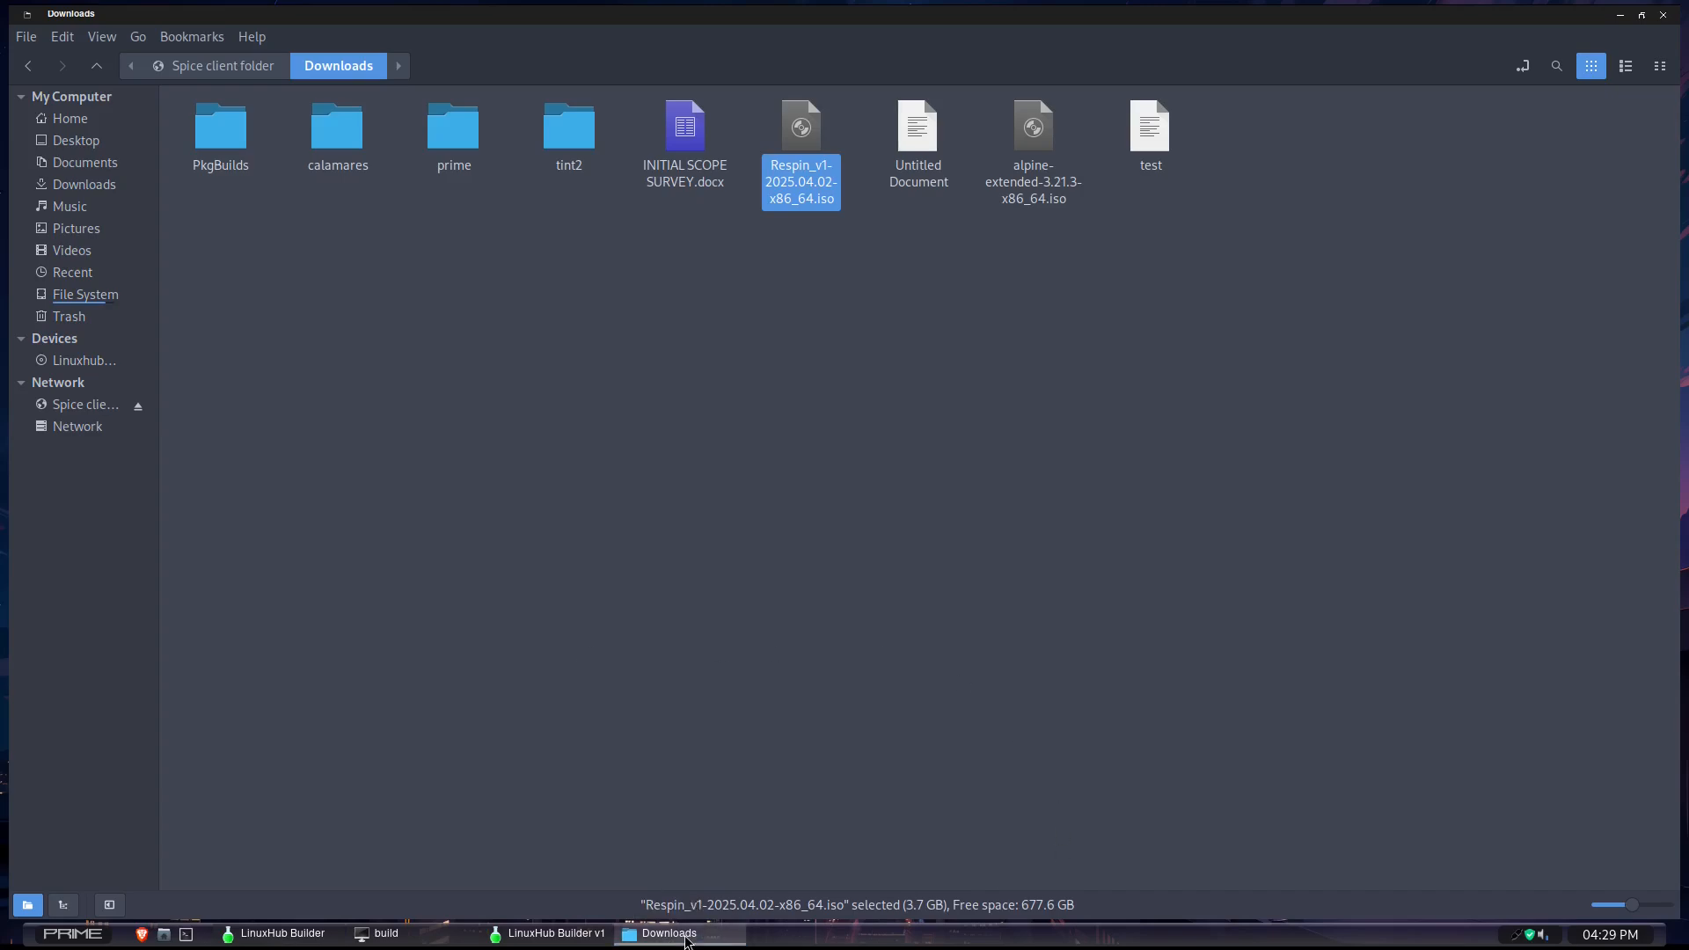
- Close the file manager and finish the Prime Builder session, returning to an empty desktop
left_click(687, 938)
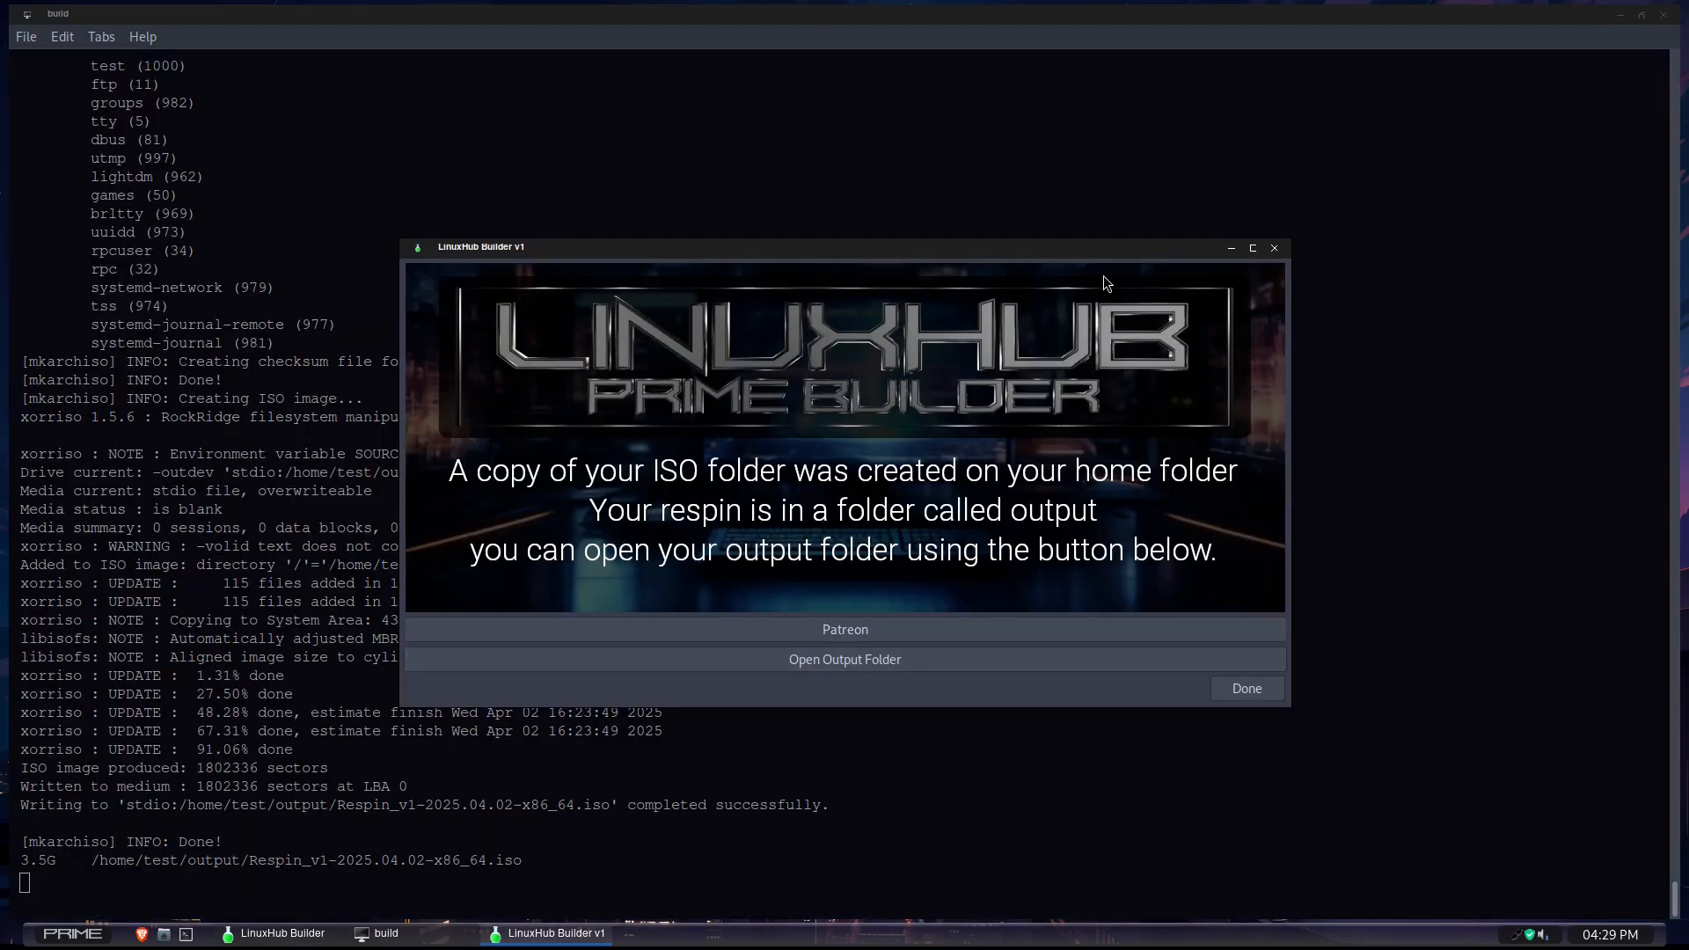
left_click(1253, 695)
left_click(1249, 655)
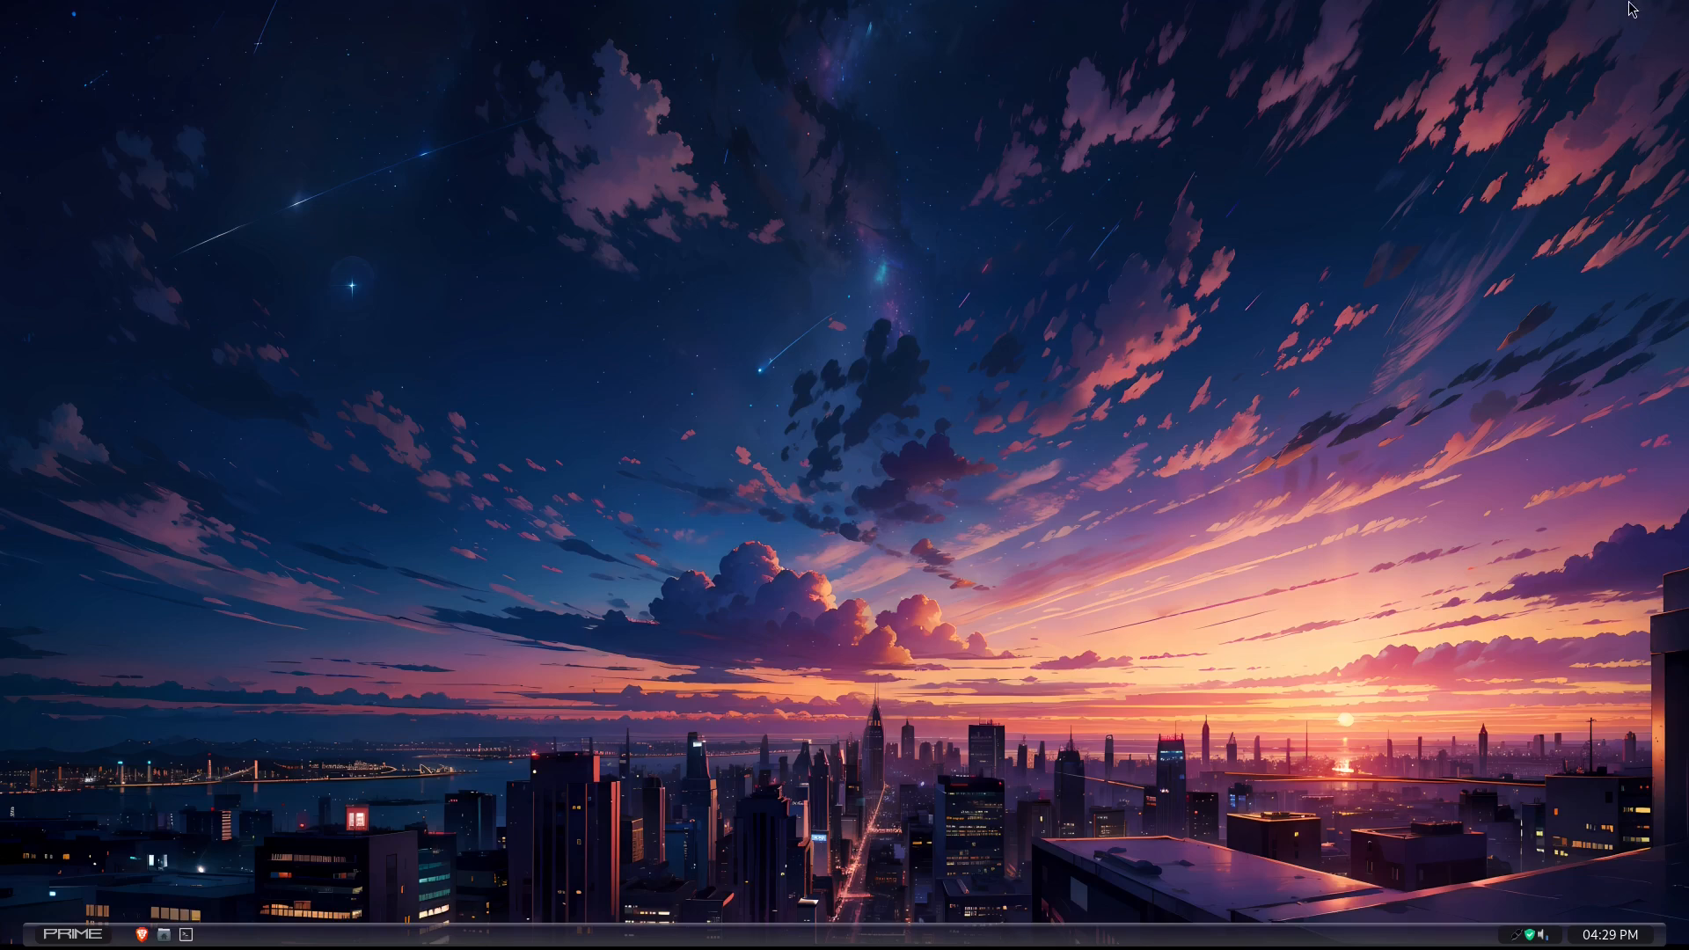
- Replace the virtual machine's CD/DVD image with Respin_v1-2025.04.02-x86_64.iso from Downloads and close its preferences
mouse_move(1561, 7)
left_click(1666, 24)
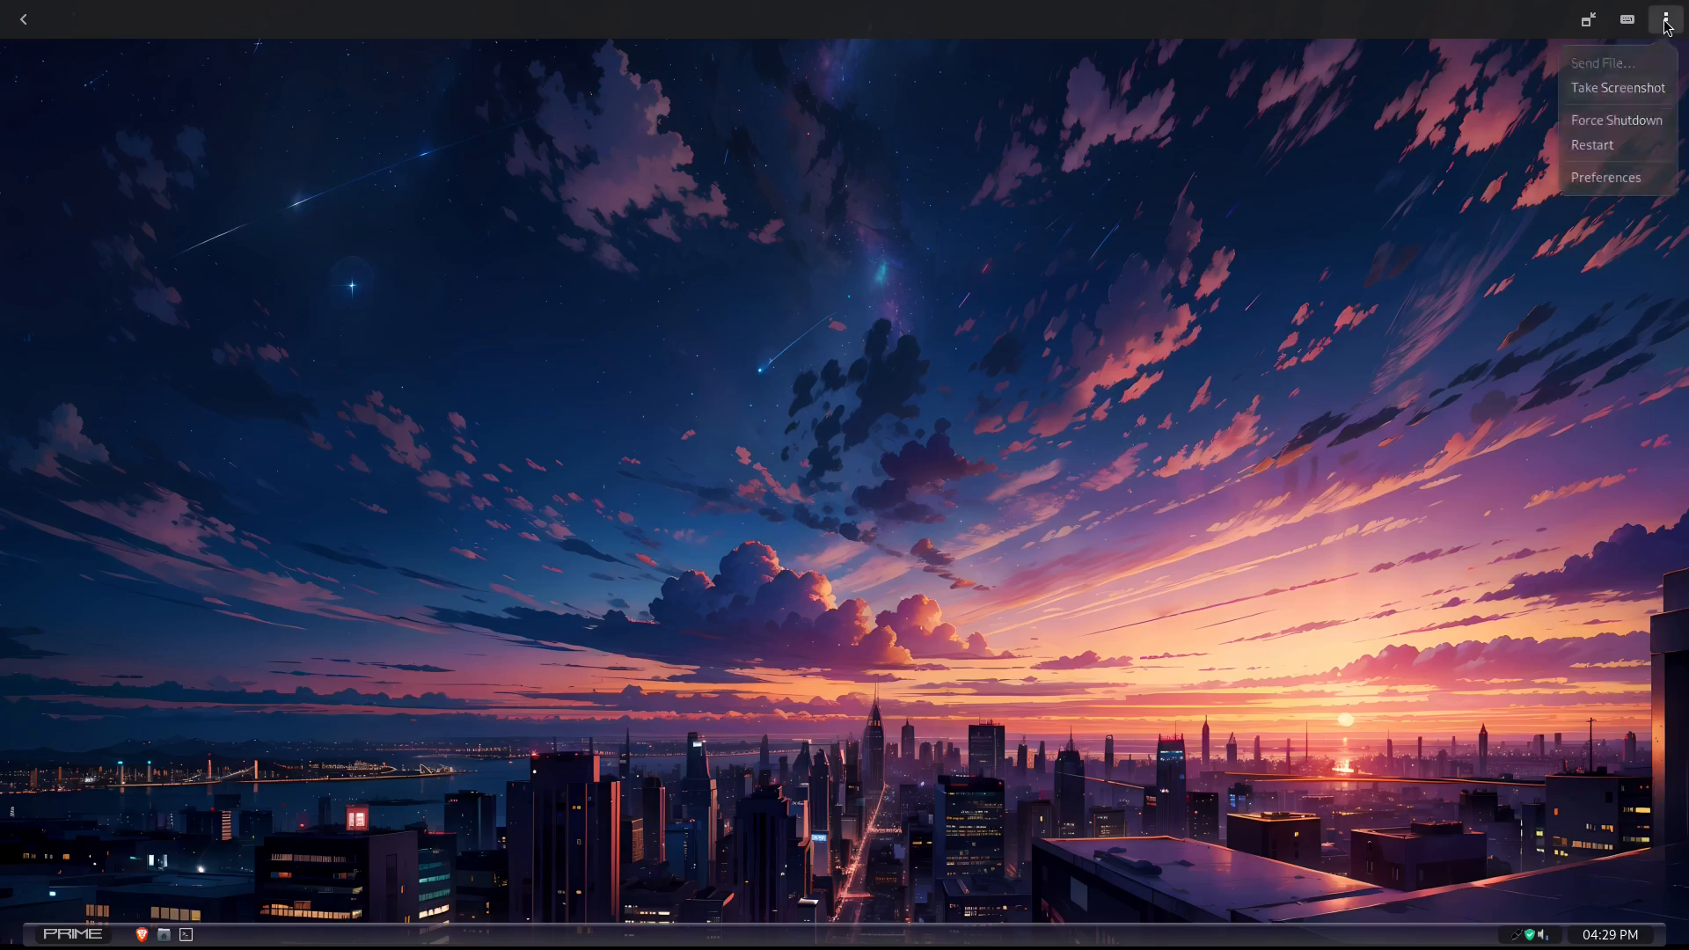
left_click(1609, 180)
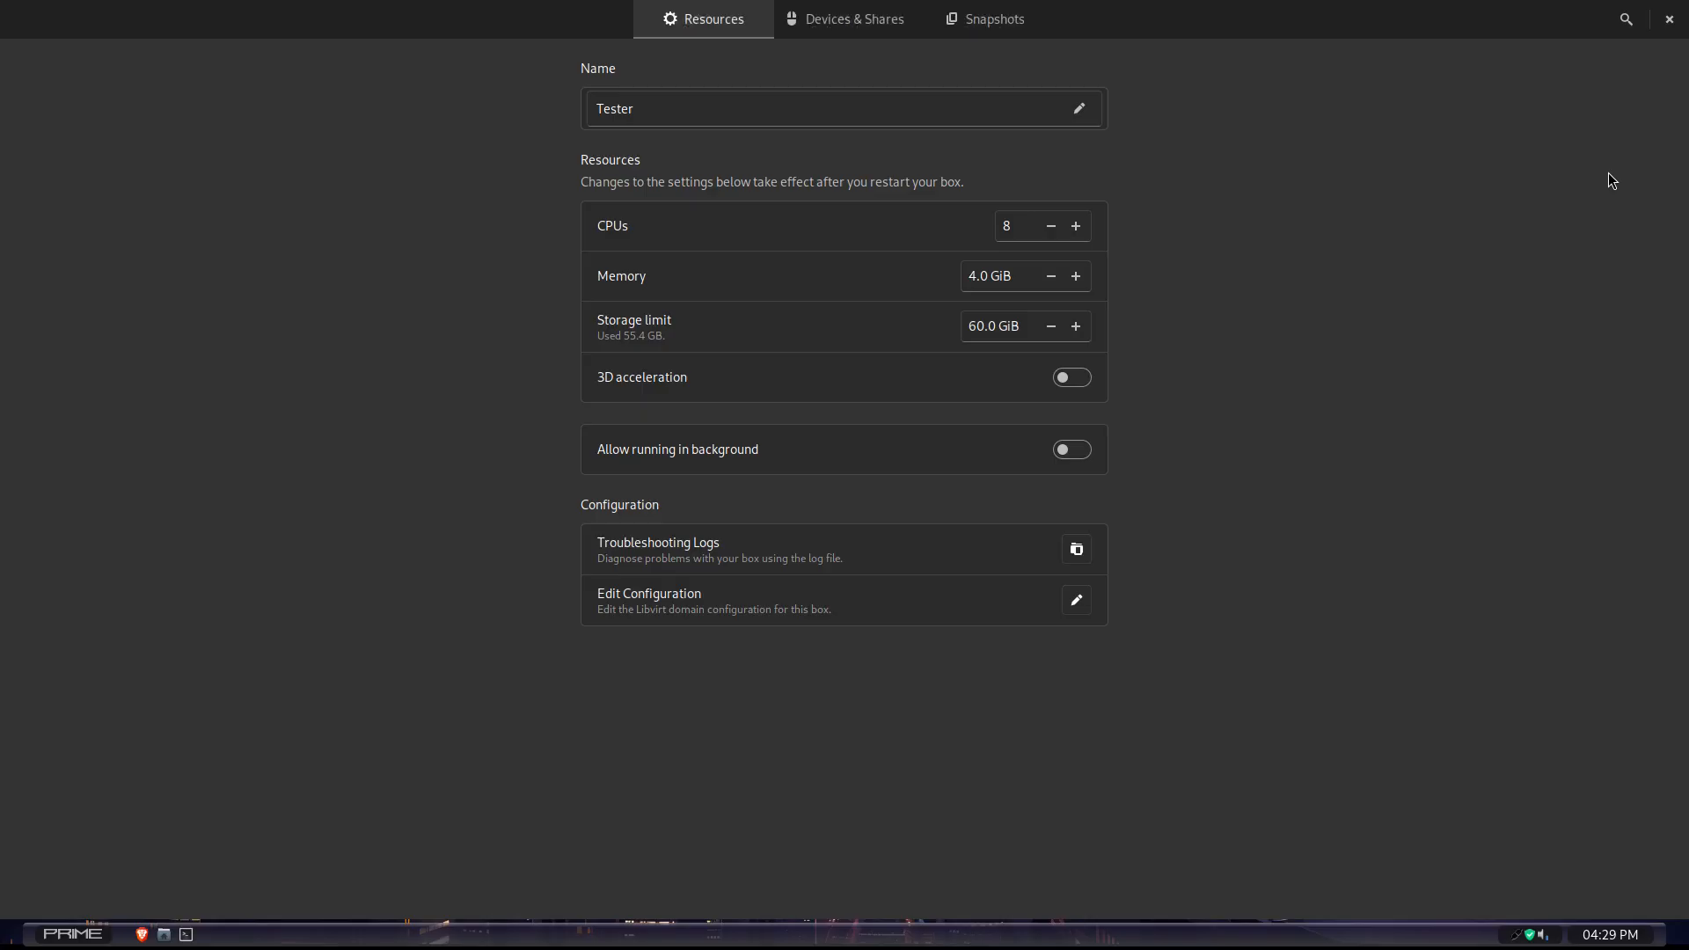
left_click(846, 15)
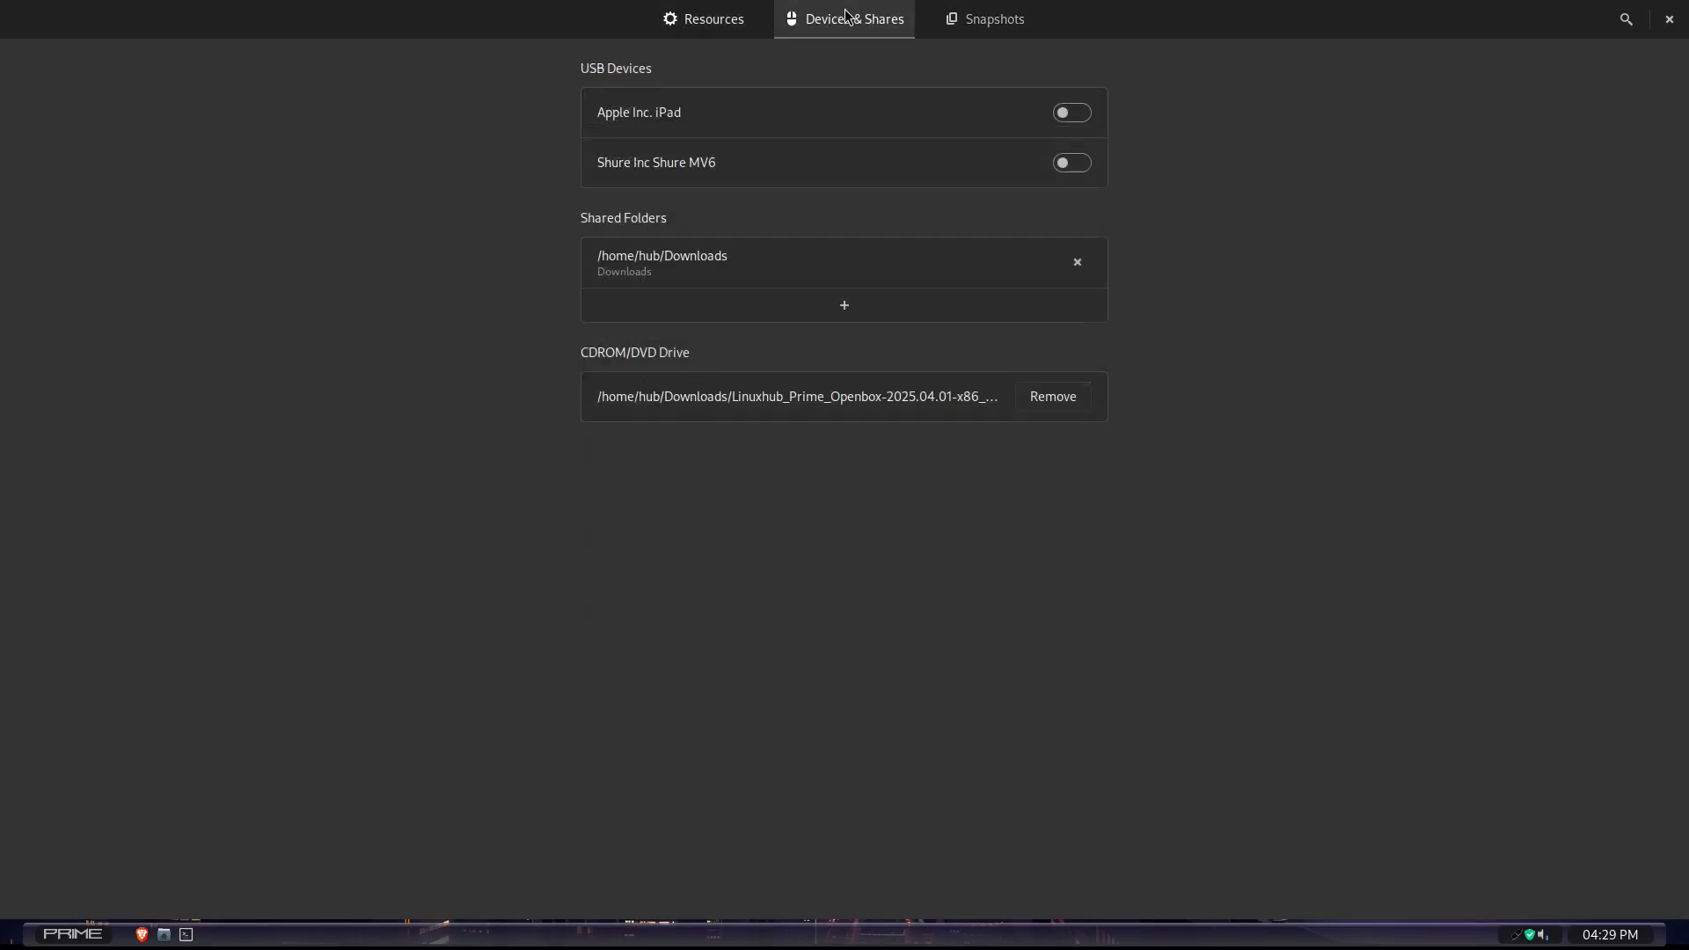
left_click(1053, 396)
left_click(1056, 398)
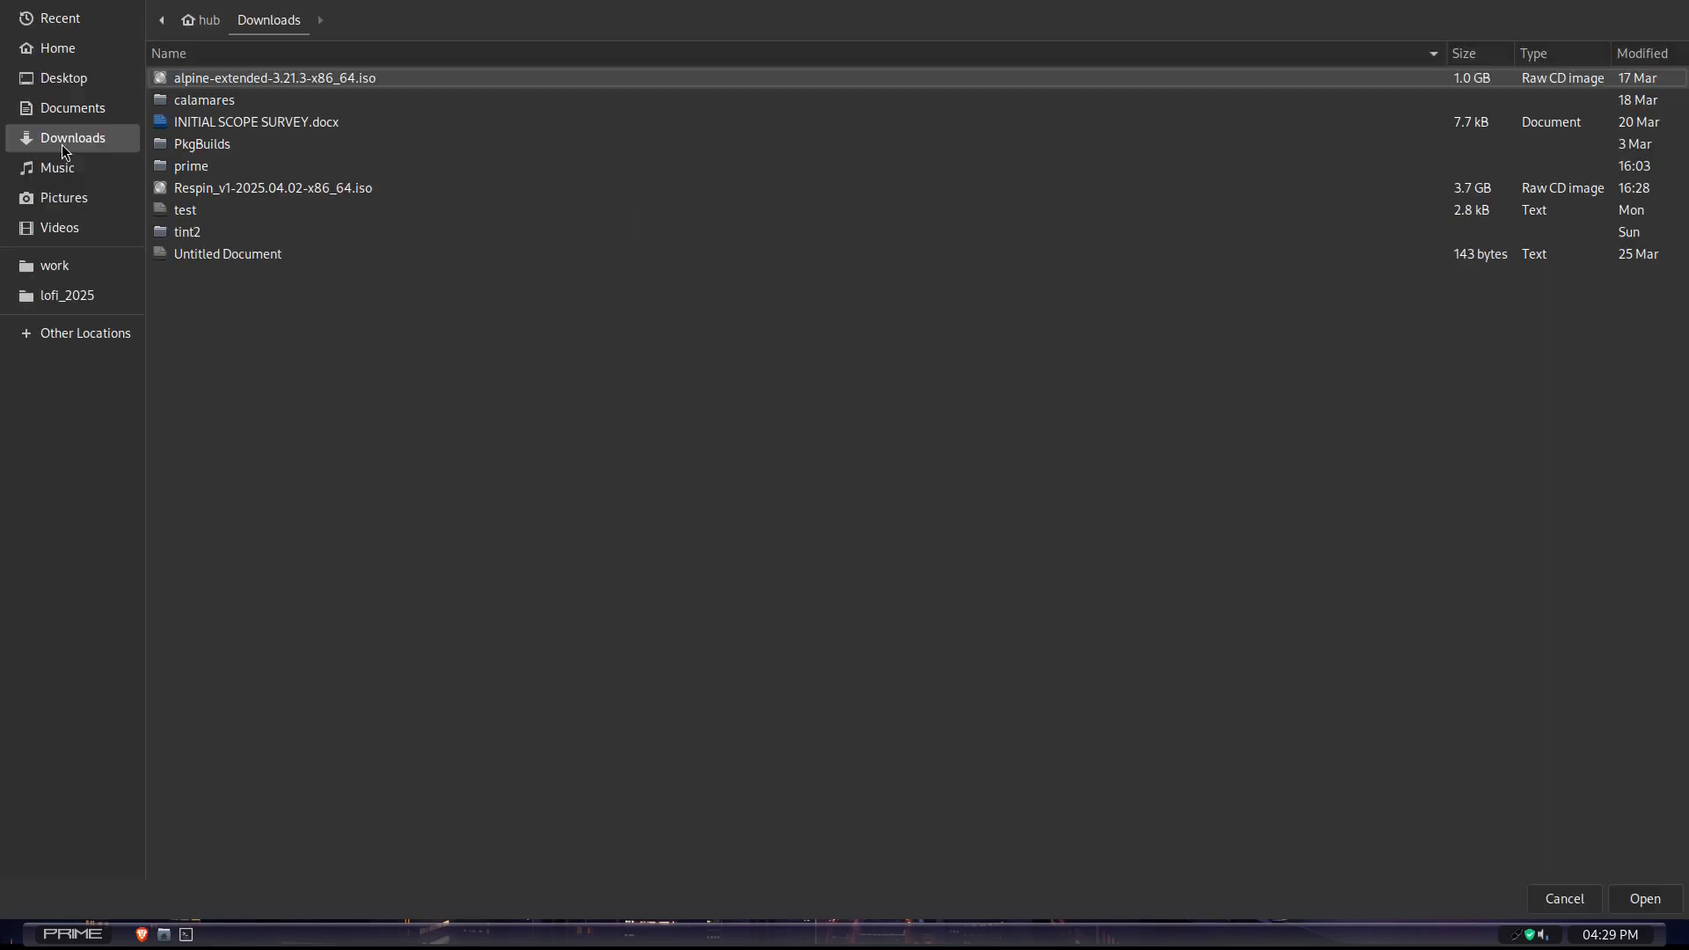
double_click(255, 188)
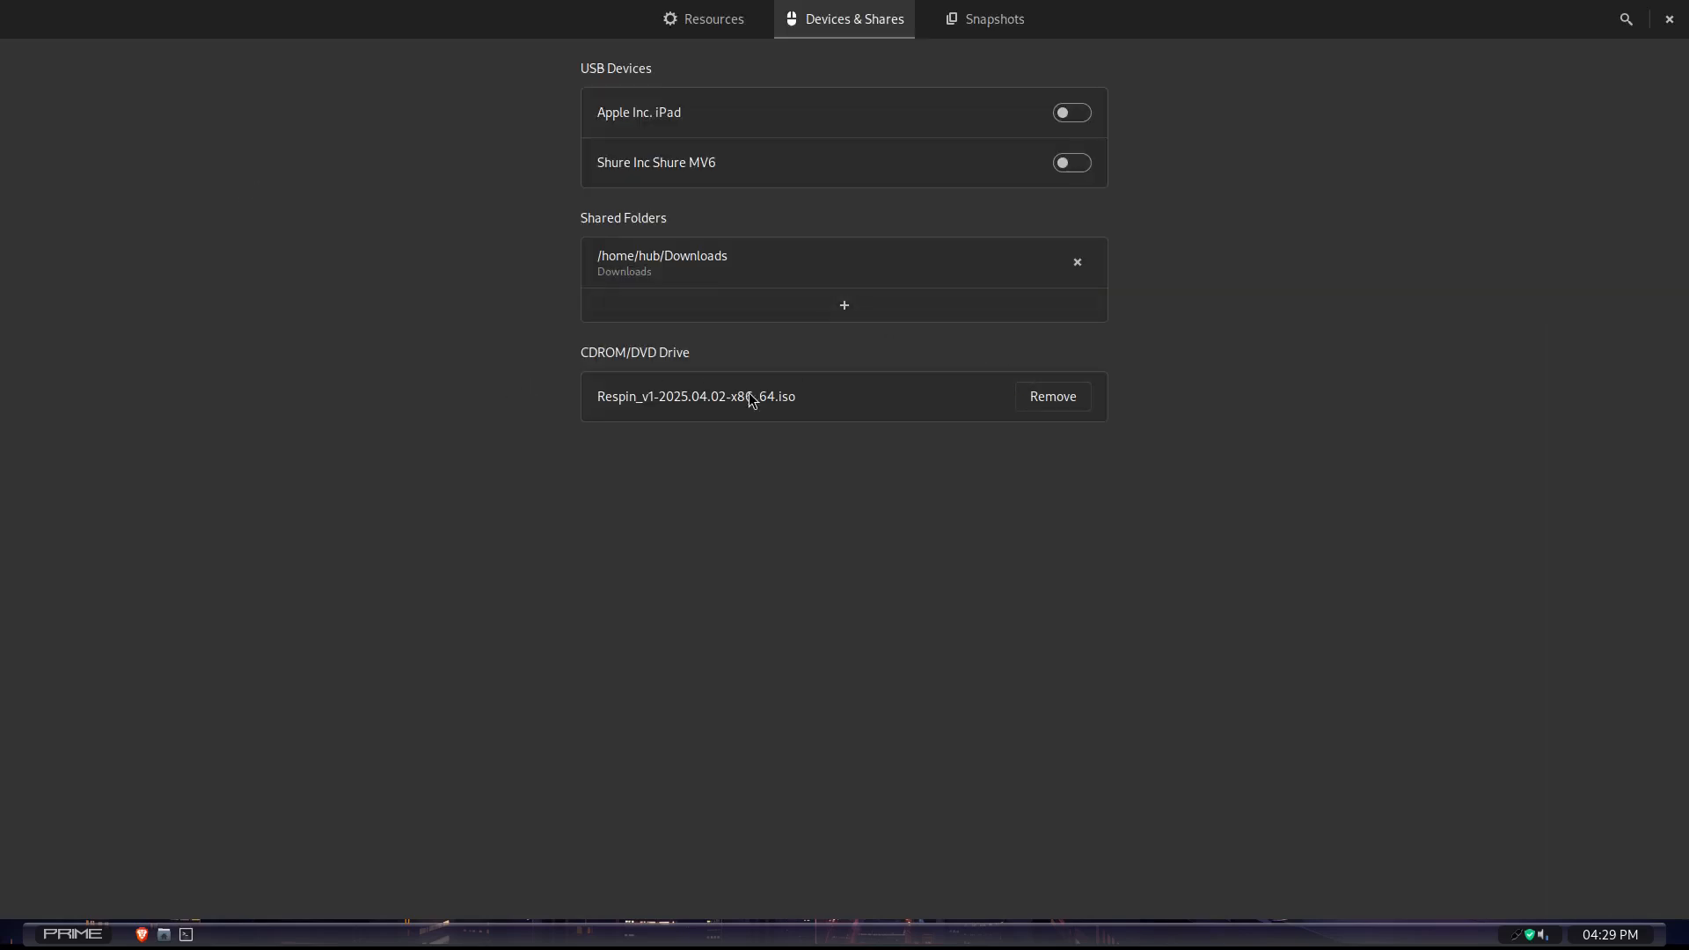
left_click(1668, 19)
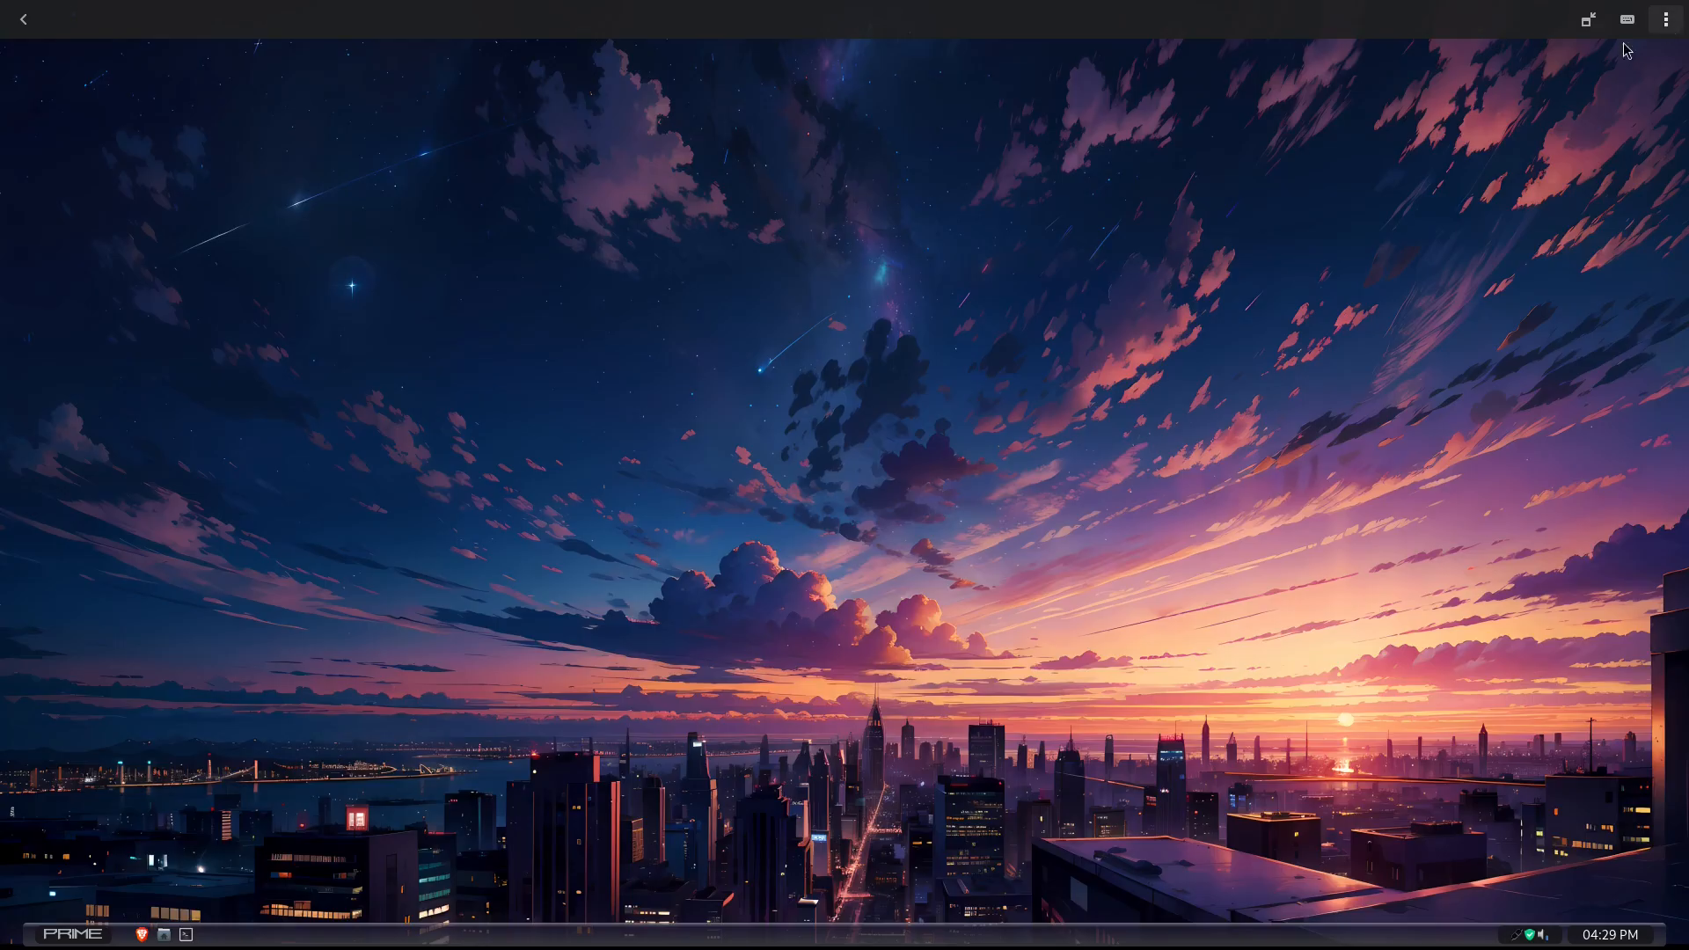
- Reboot the virtual machine from the Respin_v1 DVD/CD and highlight the Respin v1 install medium (x86_64, BIOS) without speech
left_click(68, 934)
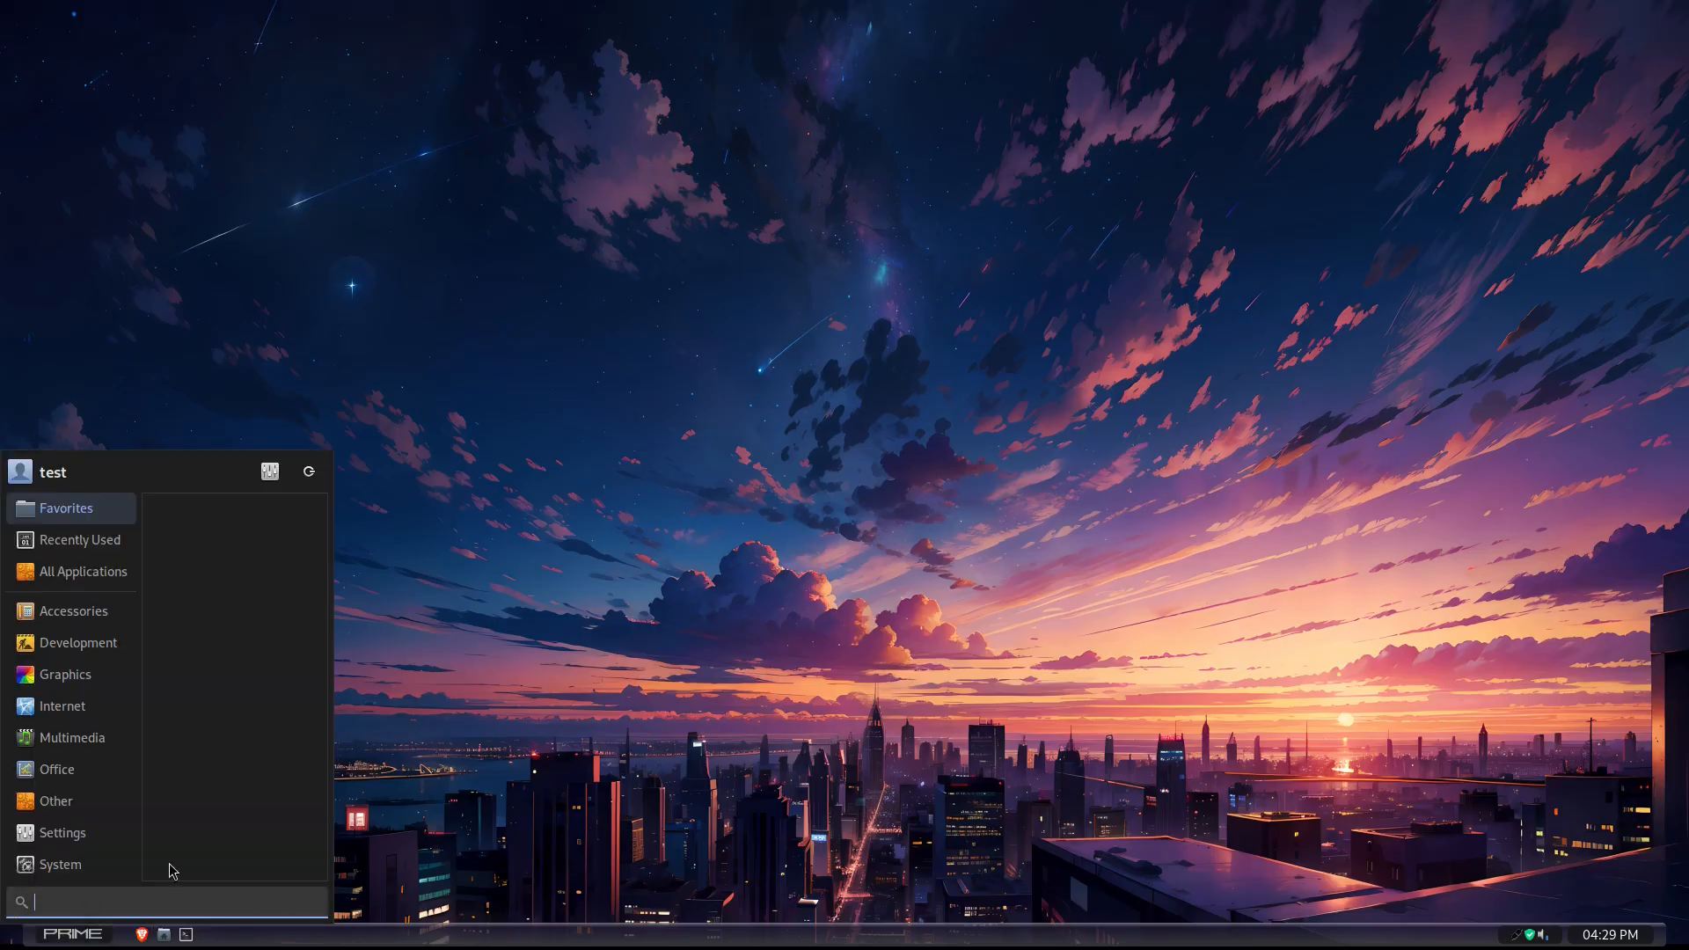
left_click(306, 469)
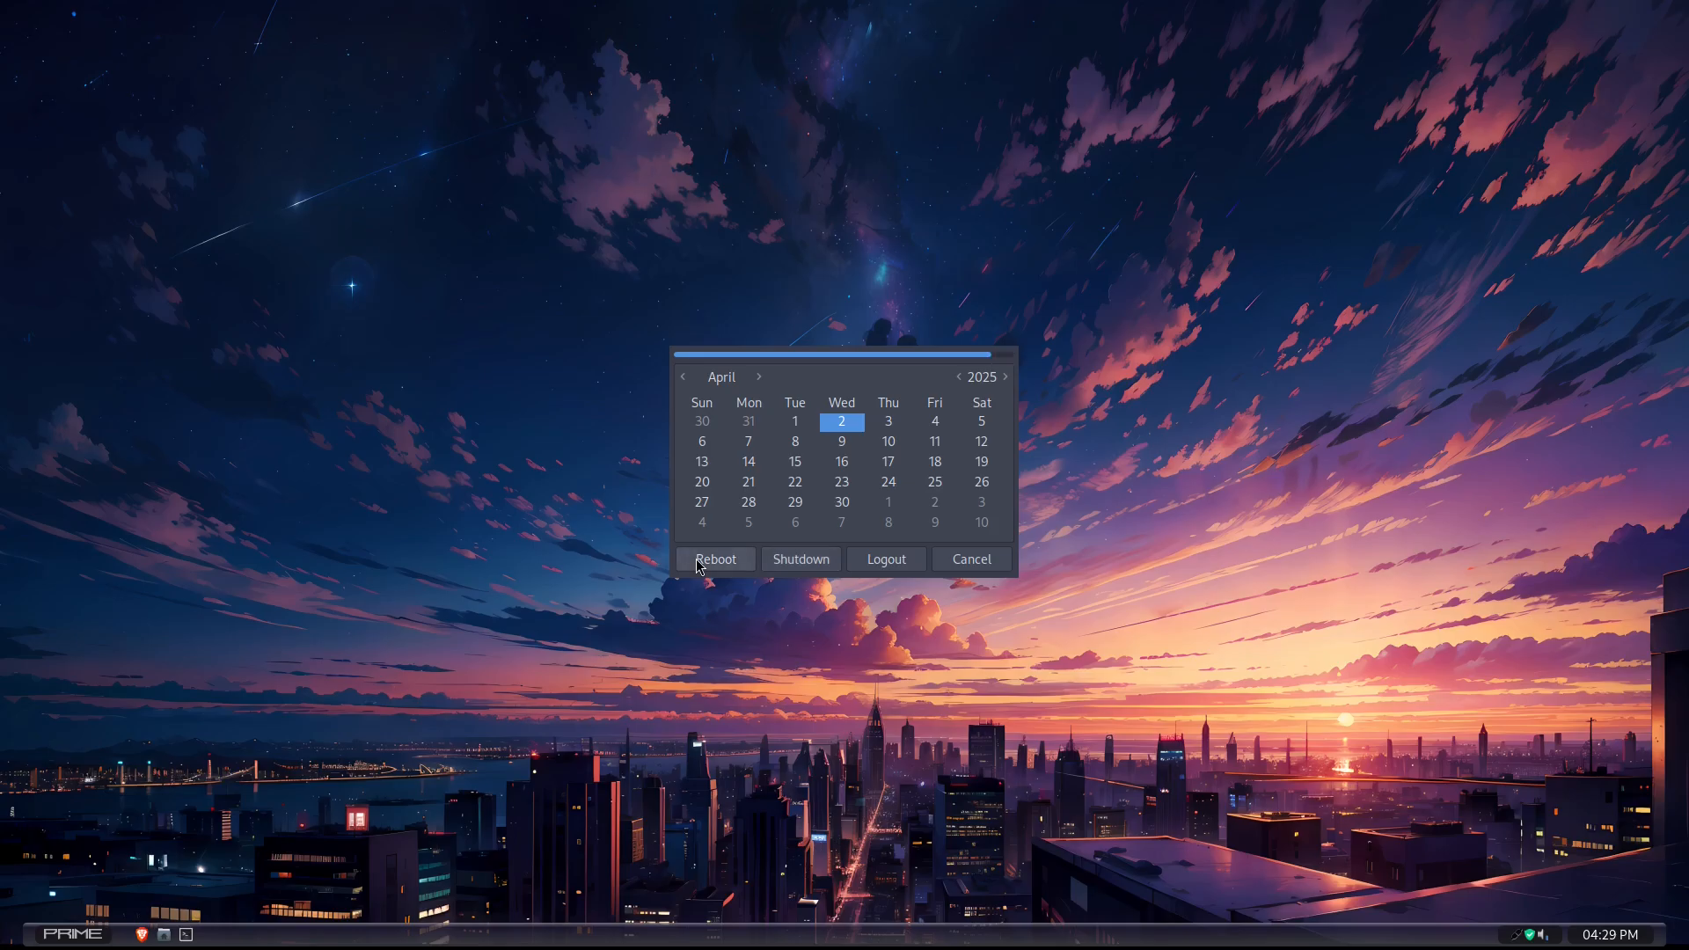
left_click(699, 559)
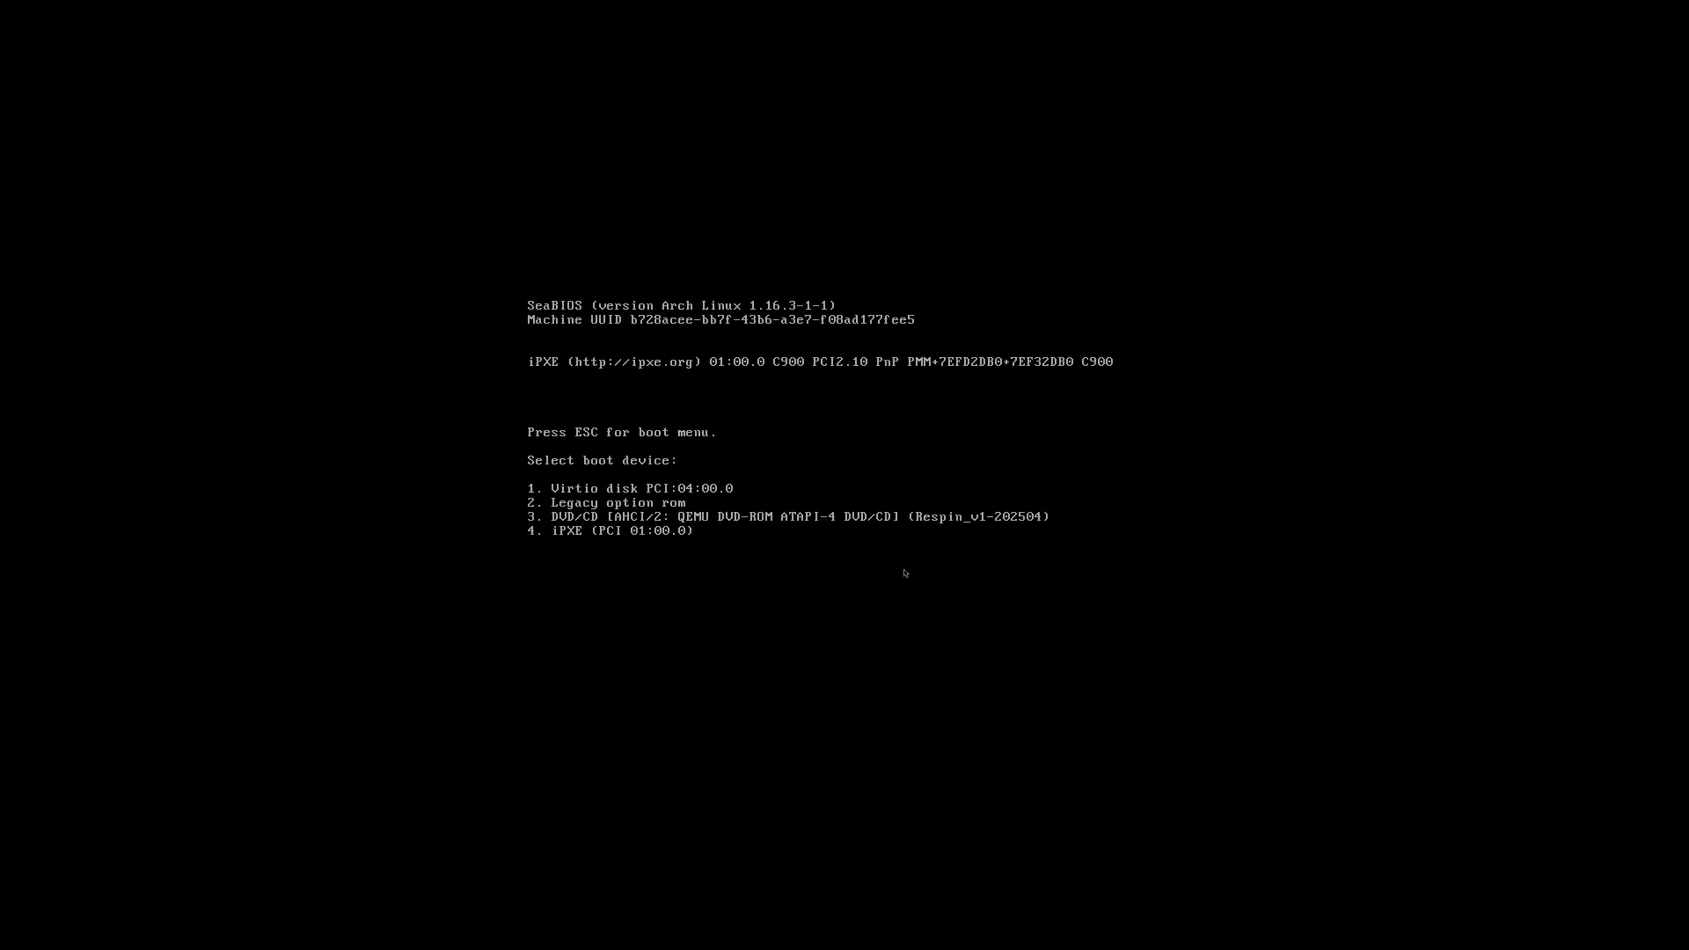
key("3")
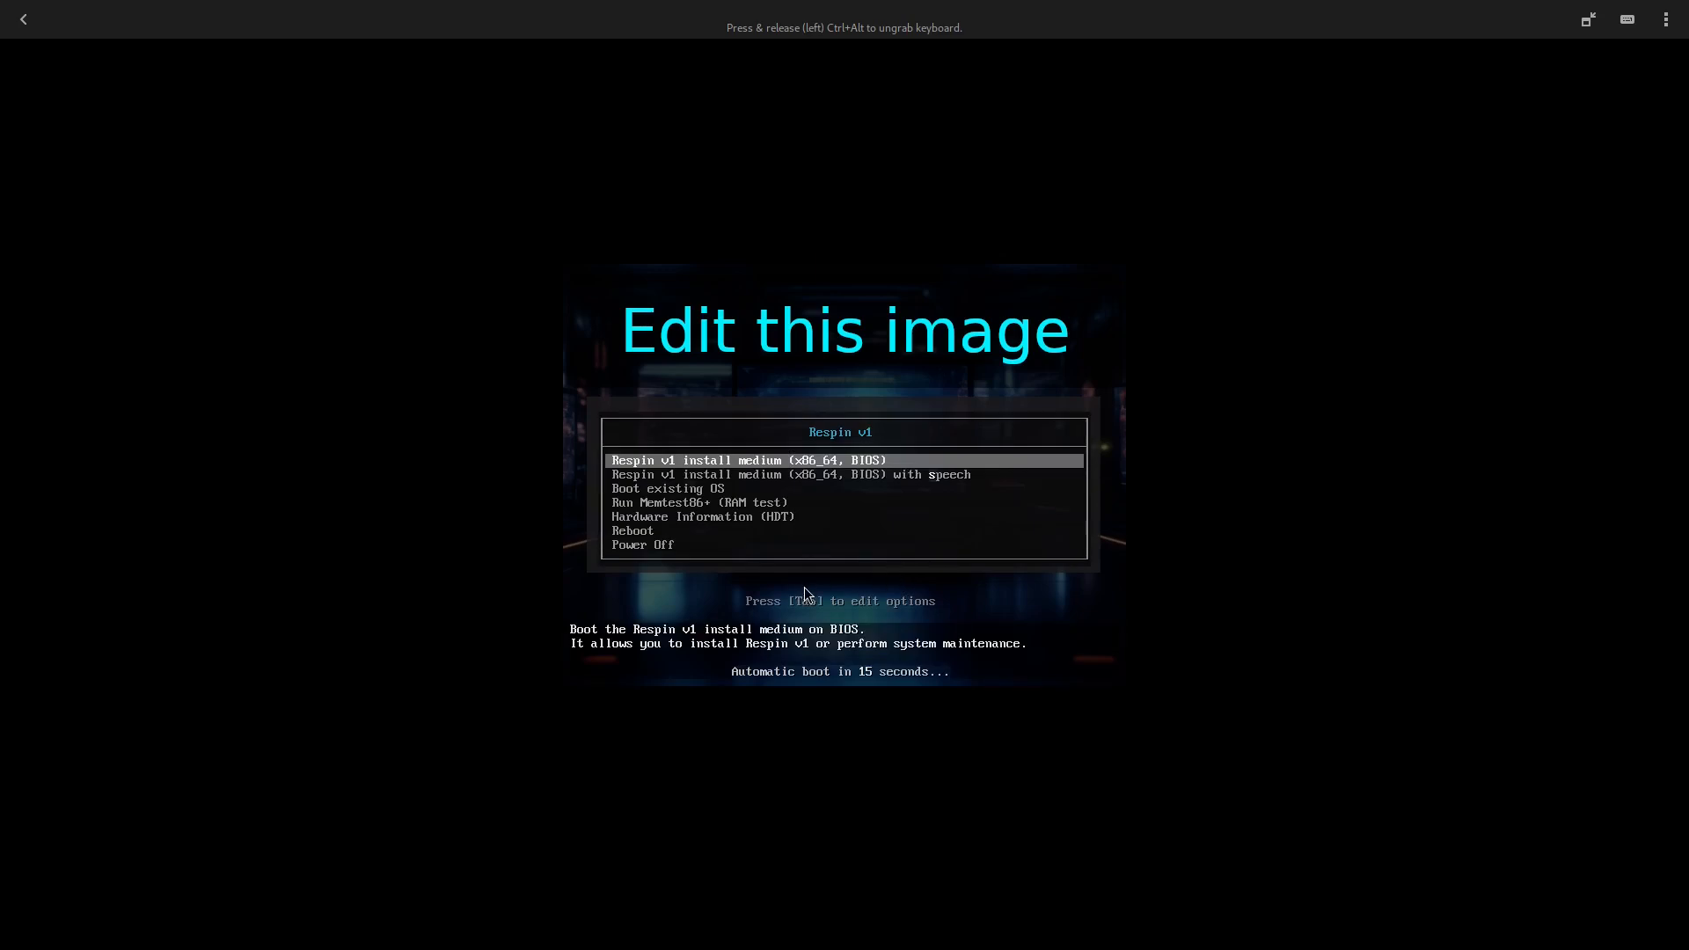
key("Down")
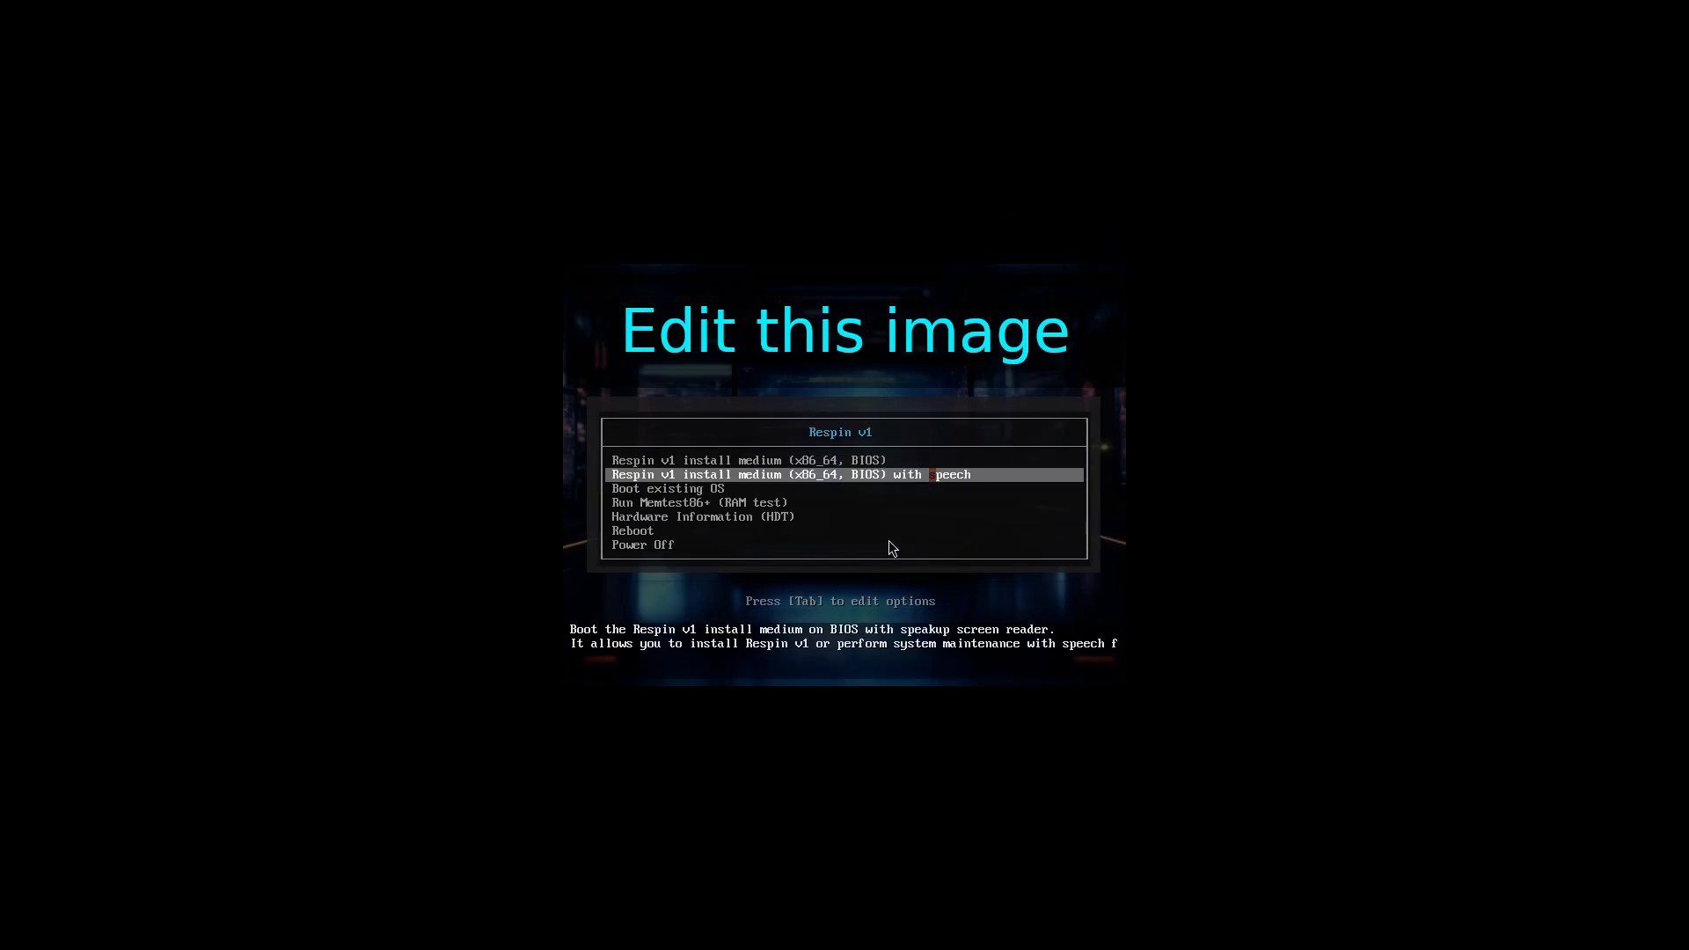
key("Up")
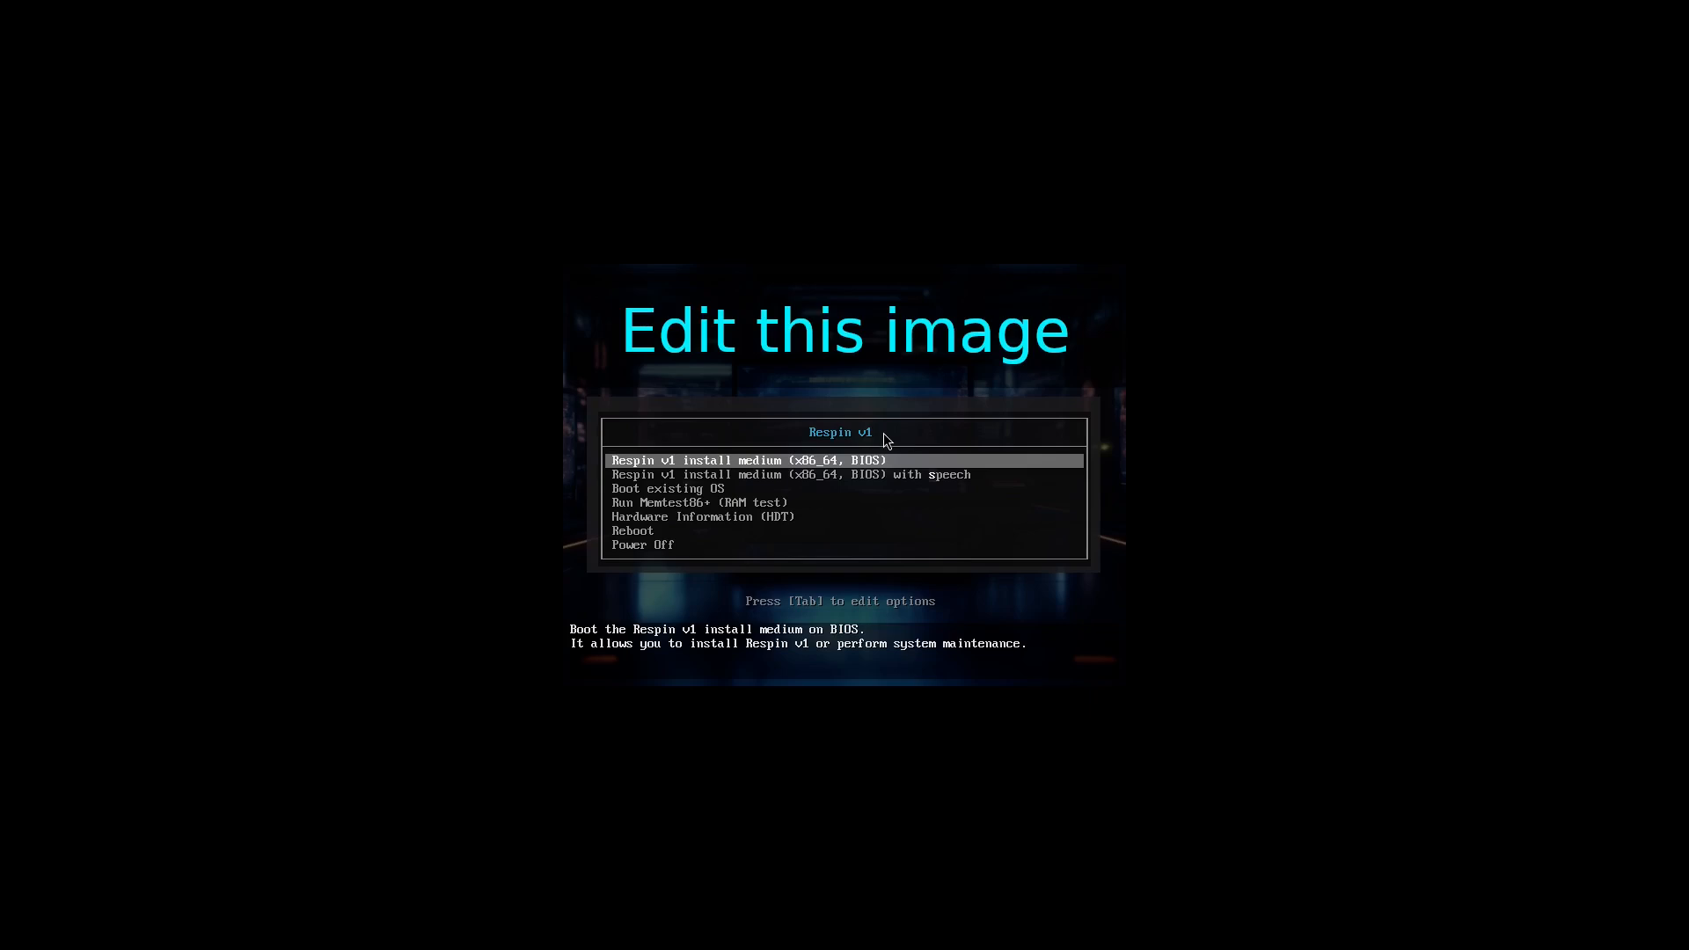
- Boot the Respin v1 install medium and take the Calamares (Openbox) installer to disk partitioning, keeping the America/Los Angeles time zone and default keyboard
key("Return")
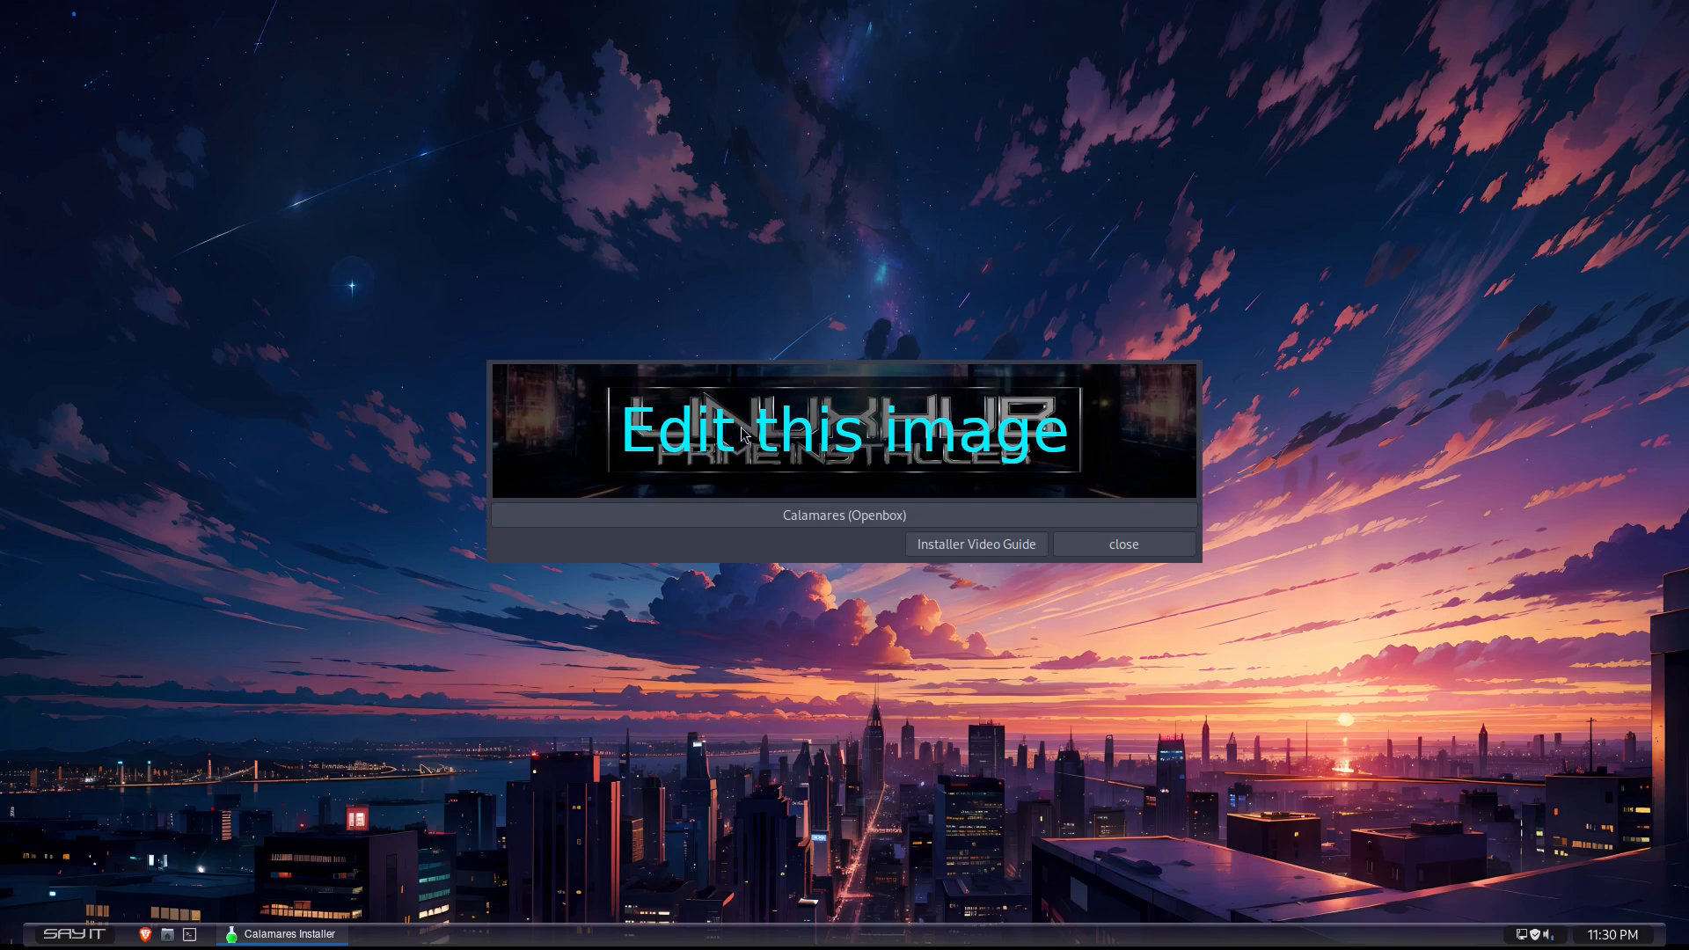
left_click(818, 519)
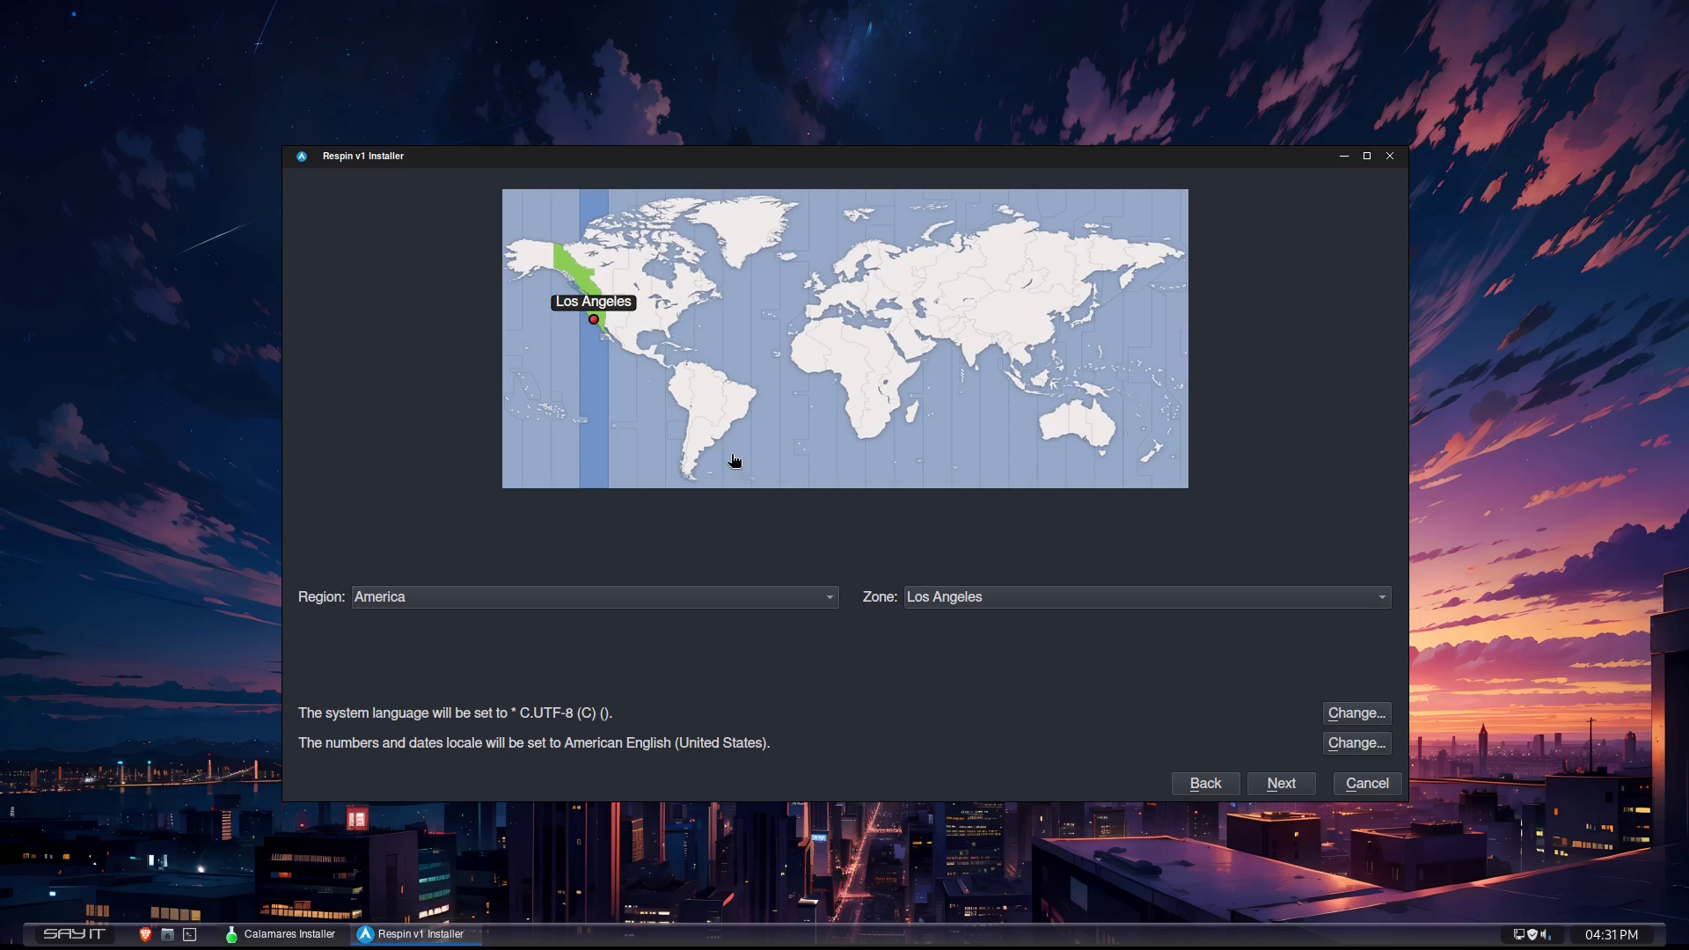
left_click(1267, 788)
left_click(1267, 785)
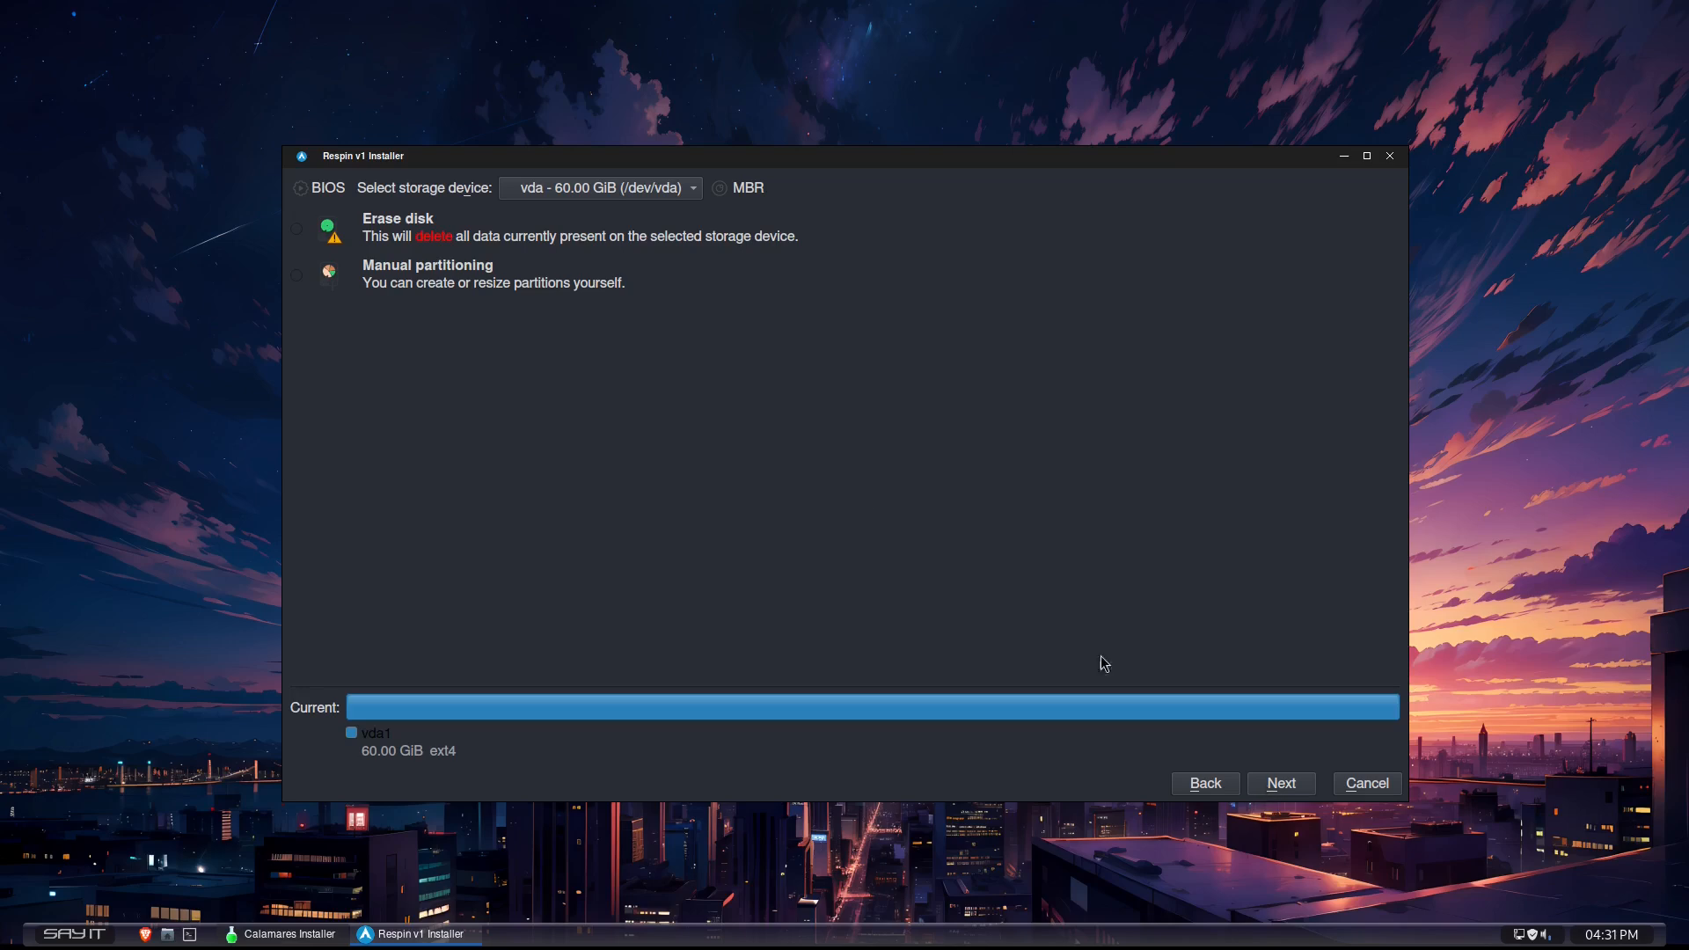
- Choose to erase the 60 GiB vda disk with ext4, pick a swap option and continue to the user setup
left_click(300, 230)
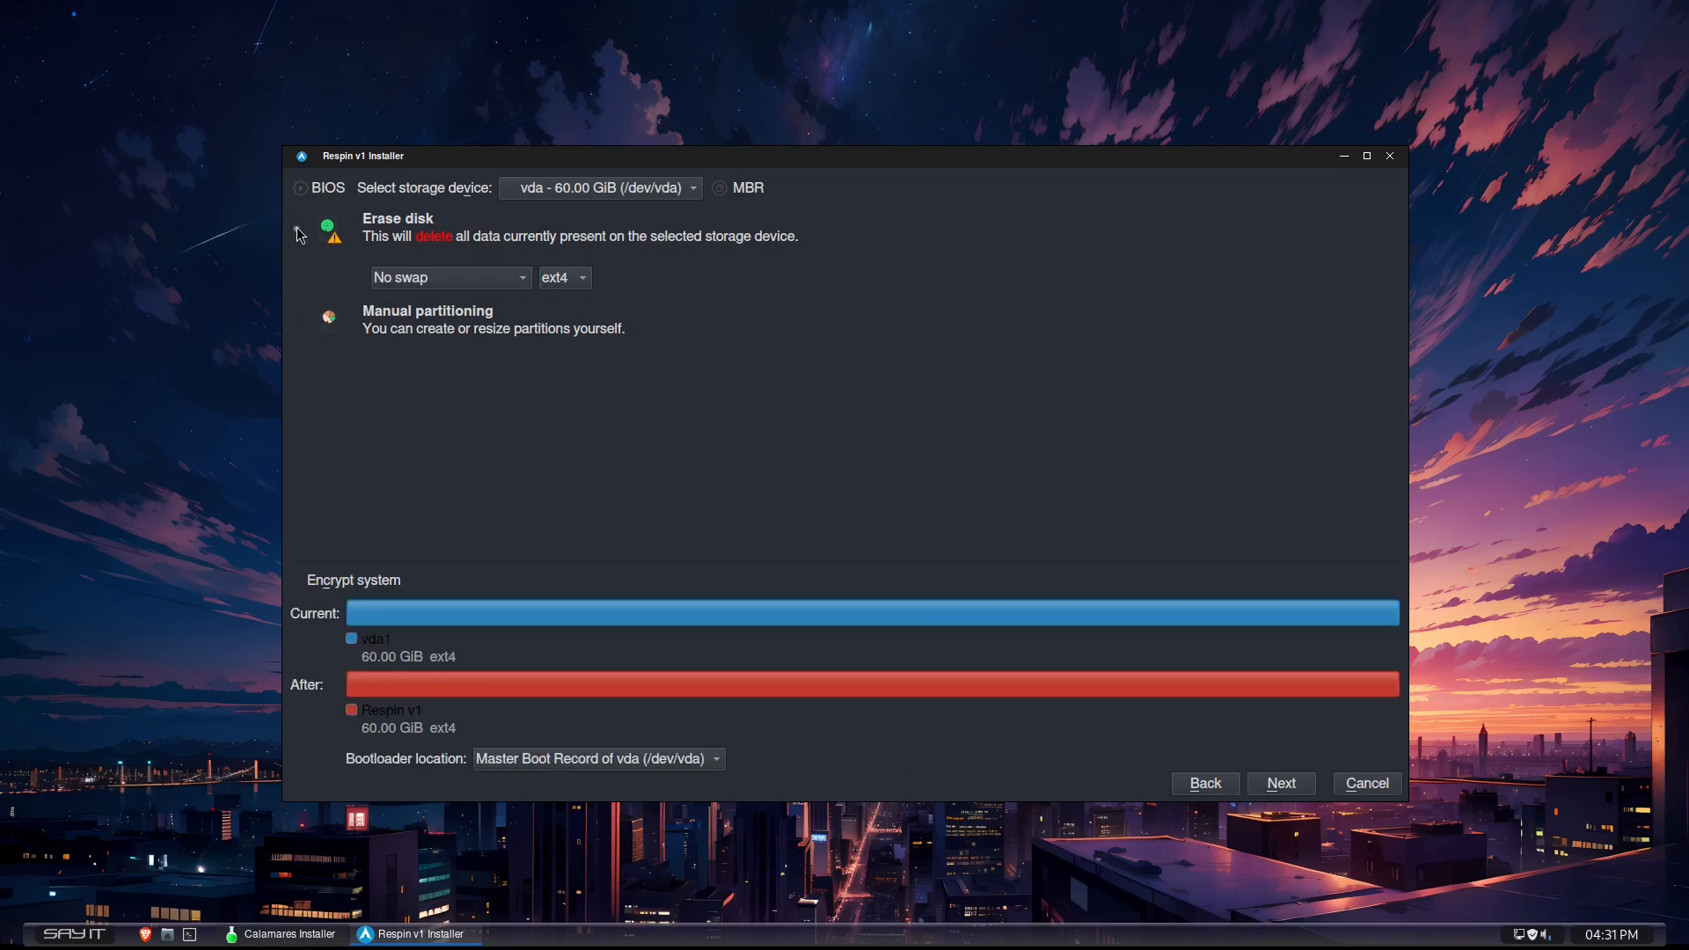
left_click(429, 280)
left_click(407, 350)
left_click(1288, 785)
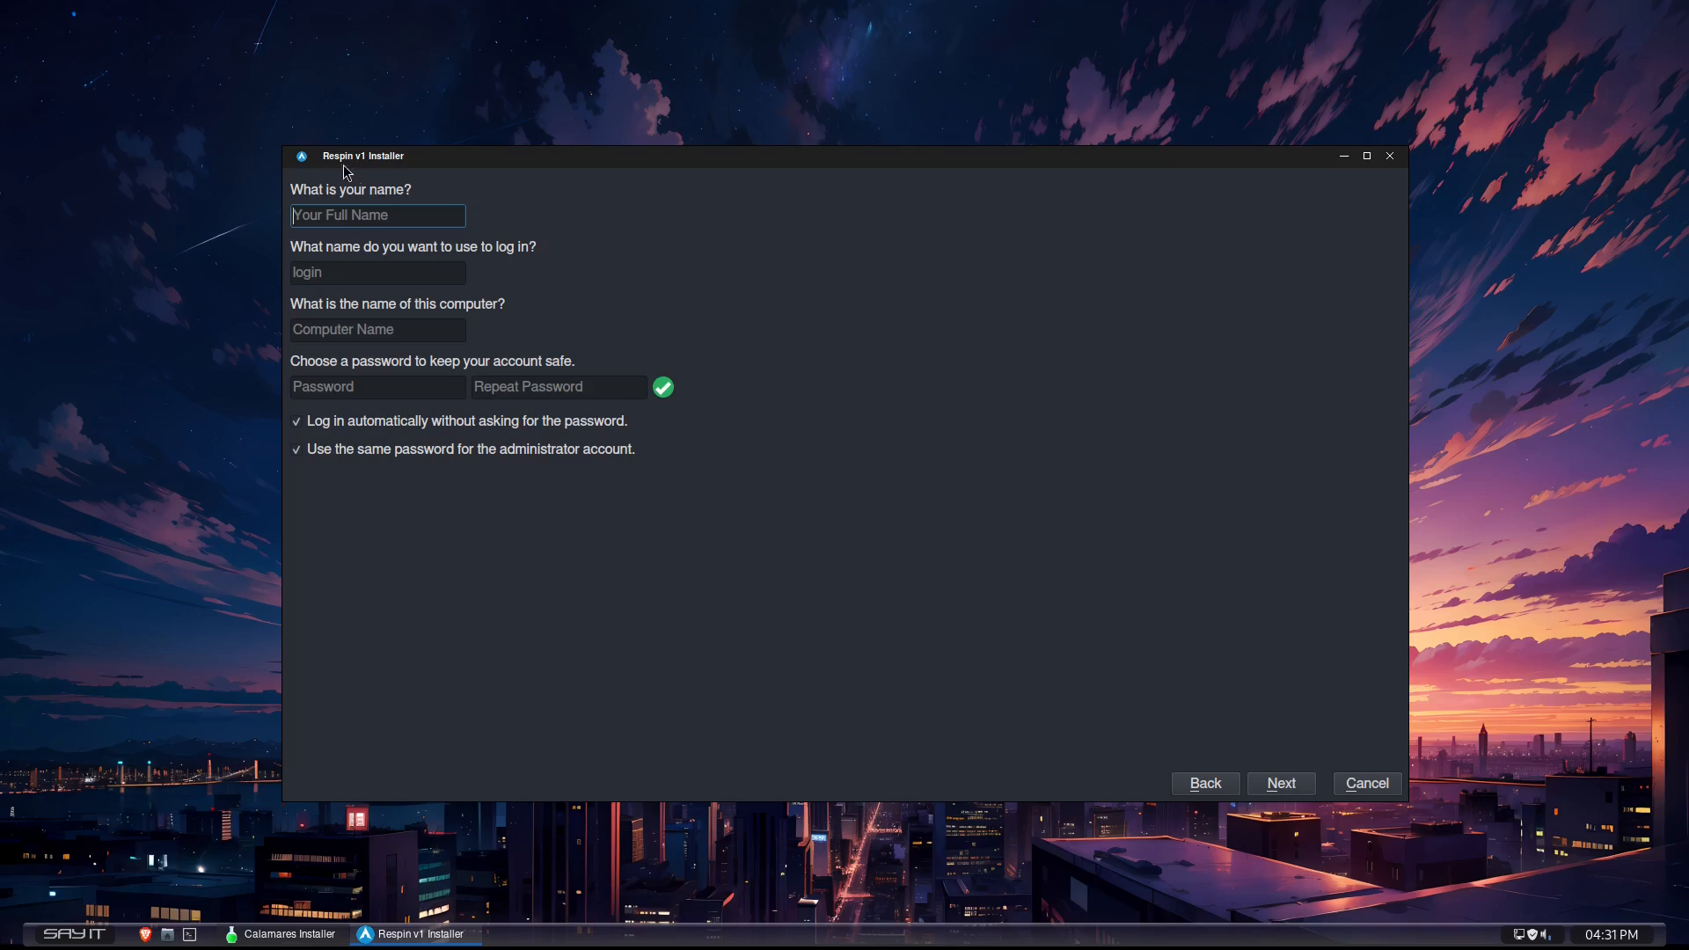
- Fill in the user account with test as the name, and enter and repeat the account password
type("test")
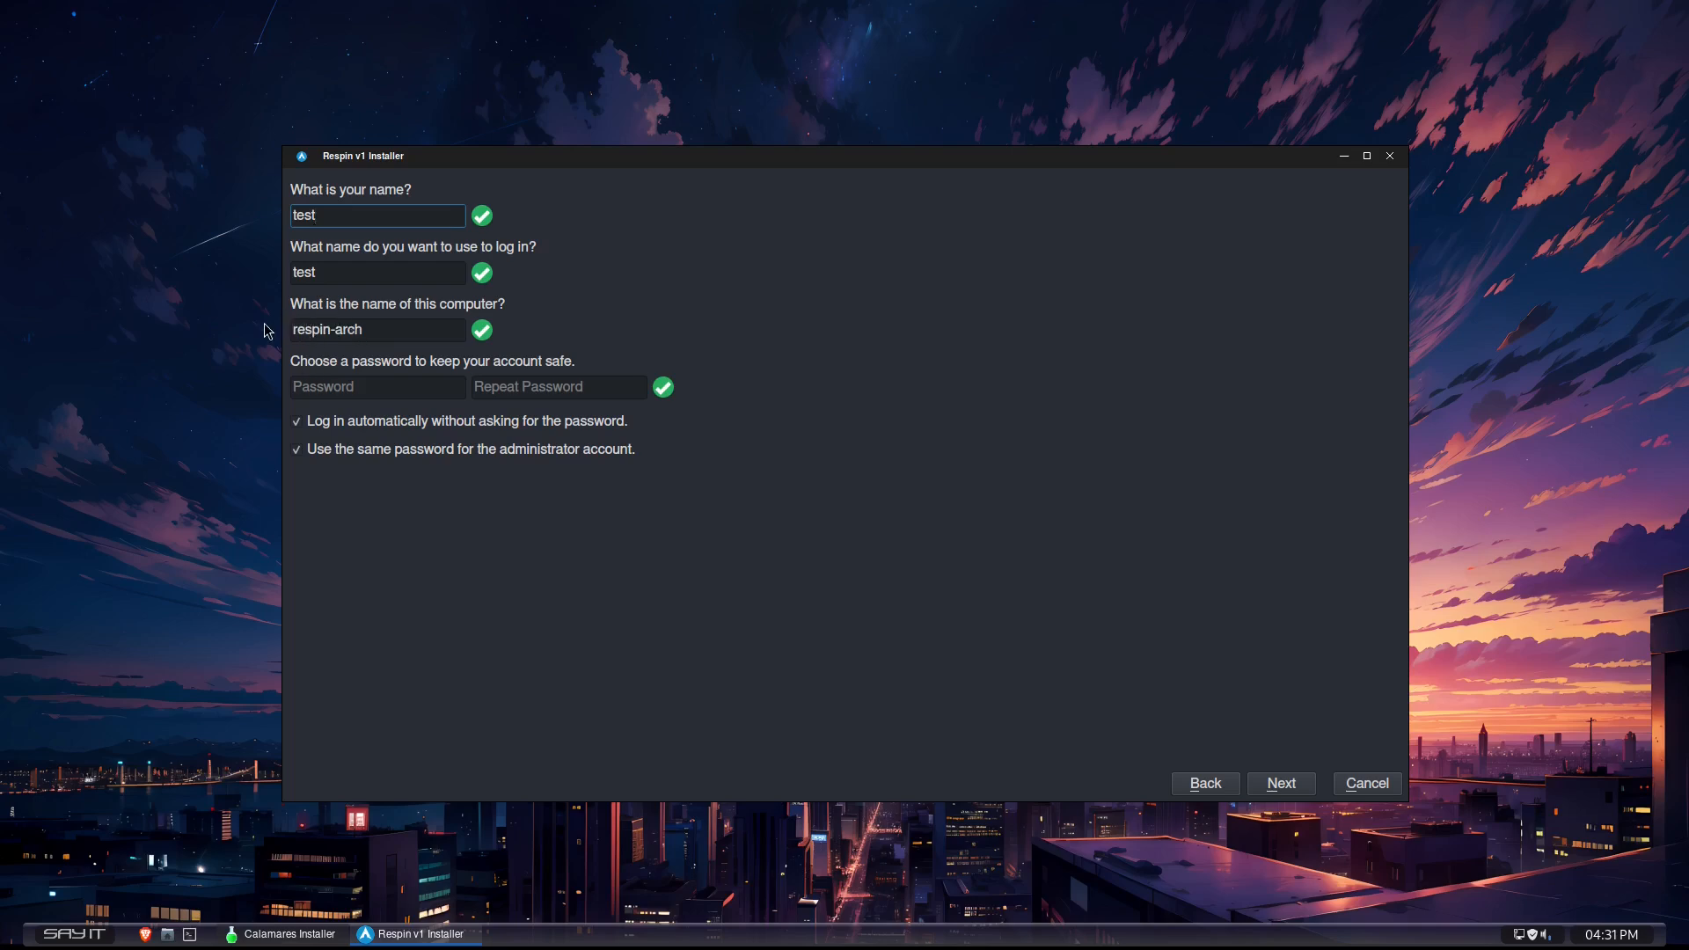
left_click(335, 385)
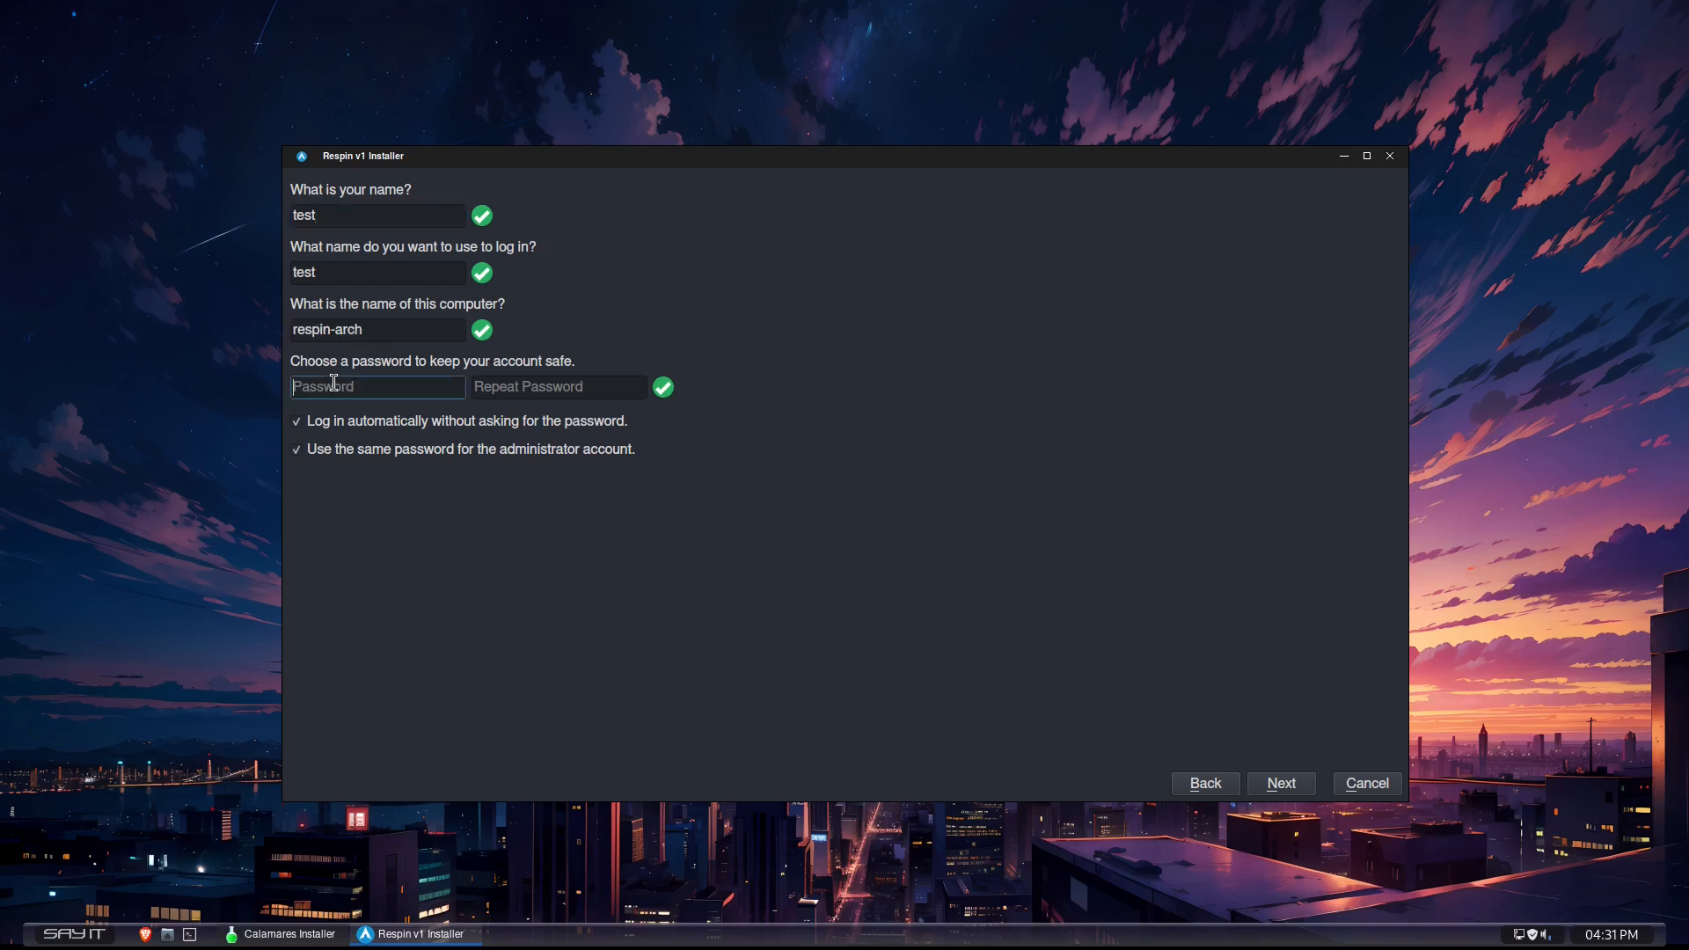
type("12")
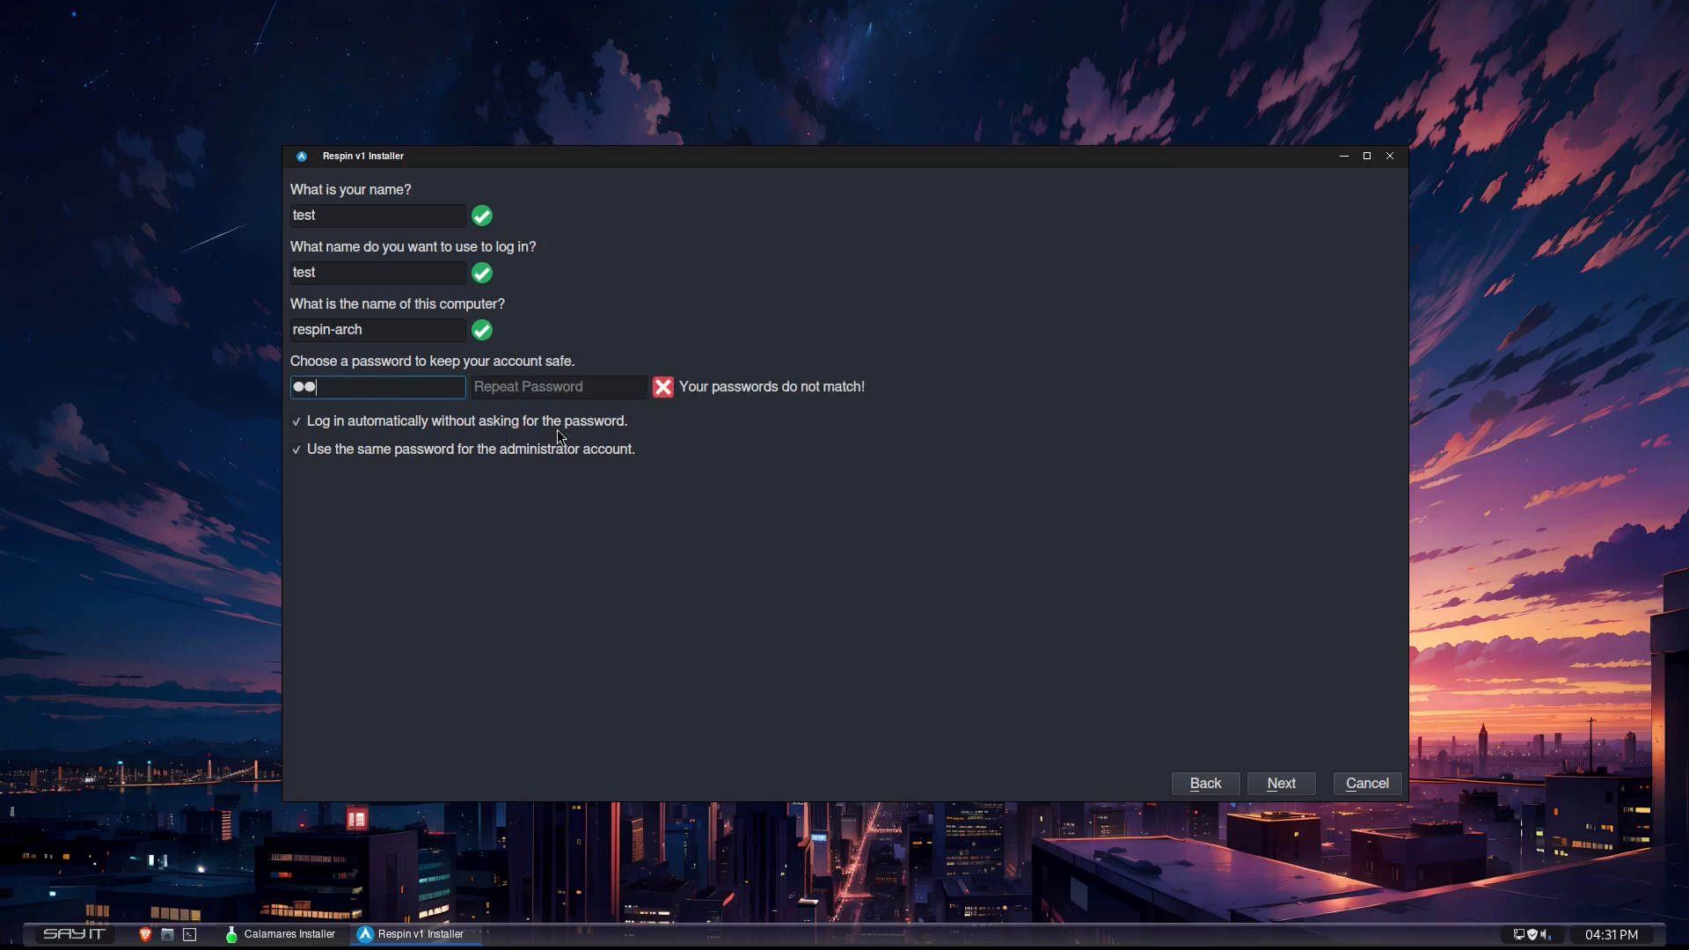
left_click(529, 388)
type("12")
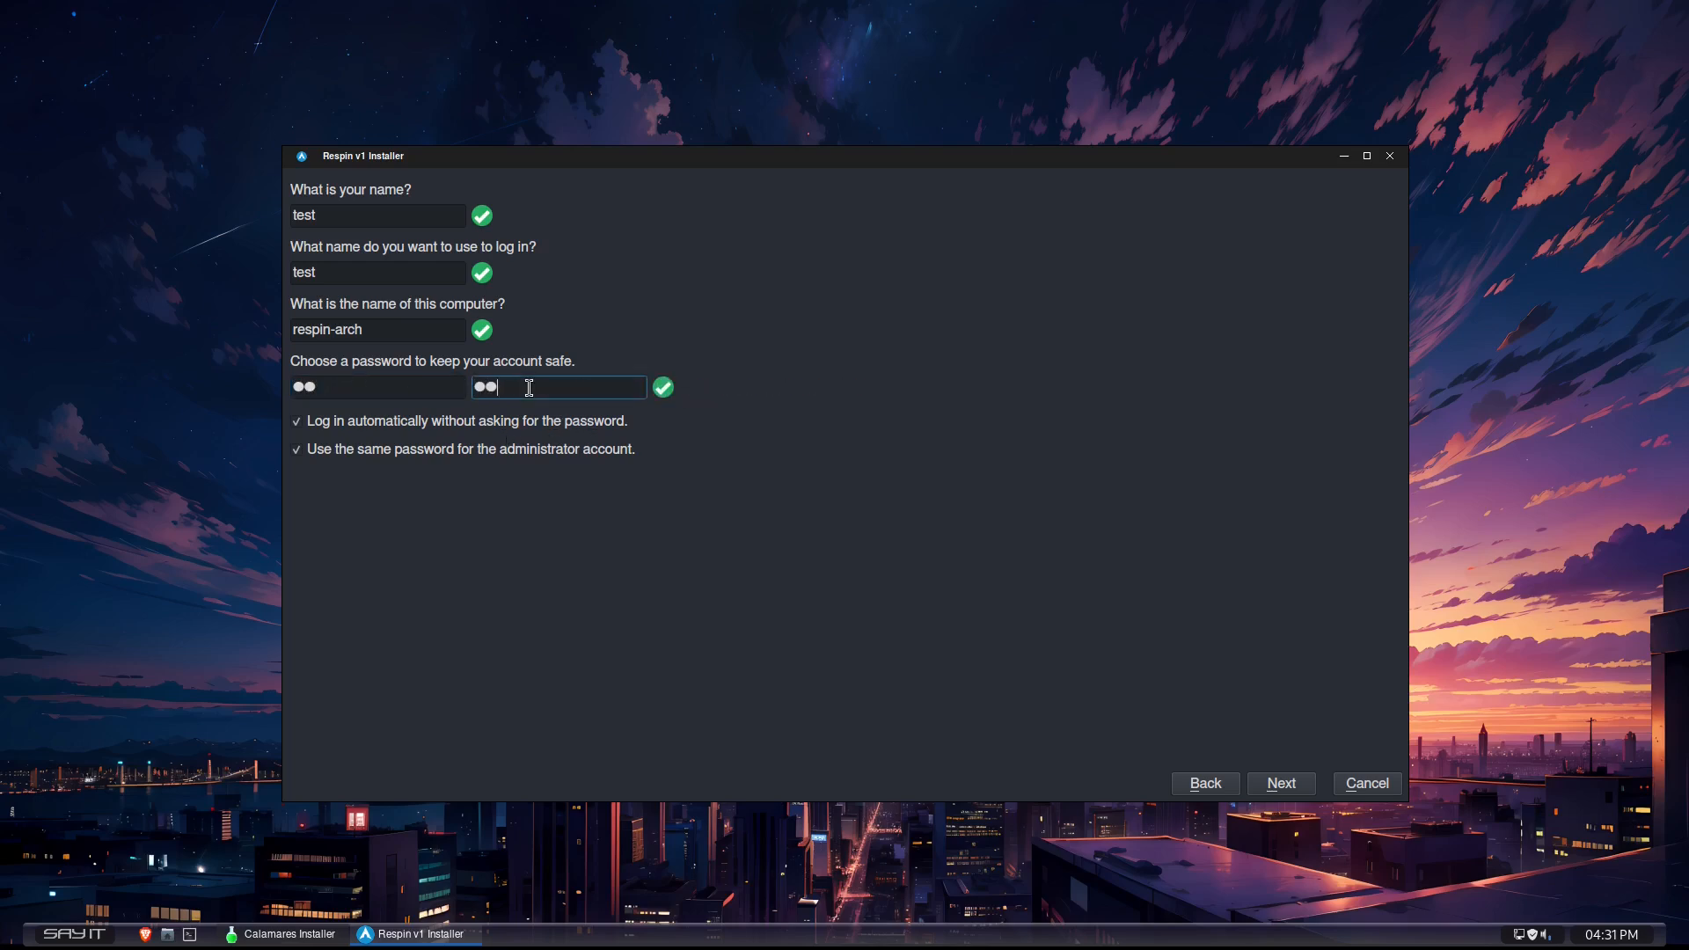
- Continue to the installation overview and start installing Respin v1, confirming the irreversible disk changes
left_click(1263, 788)
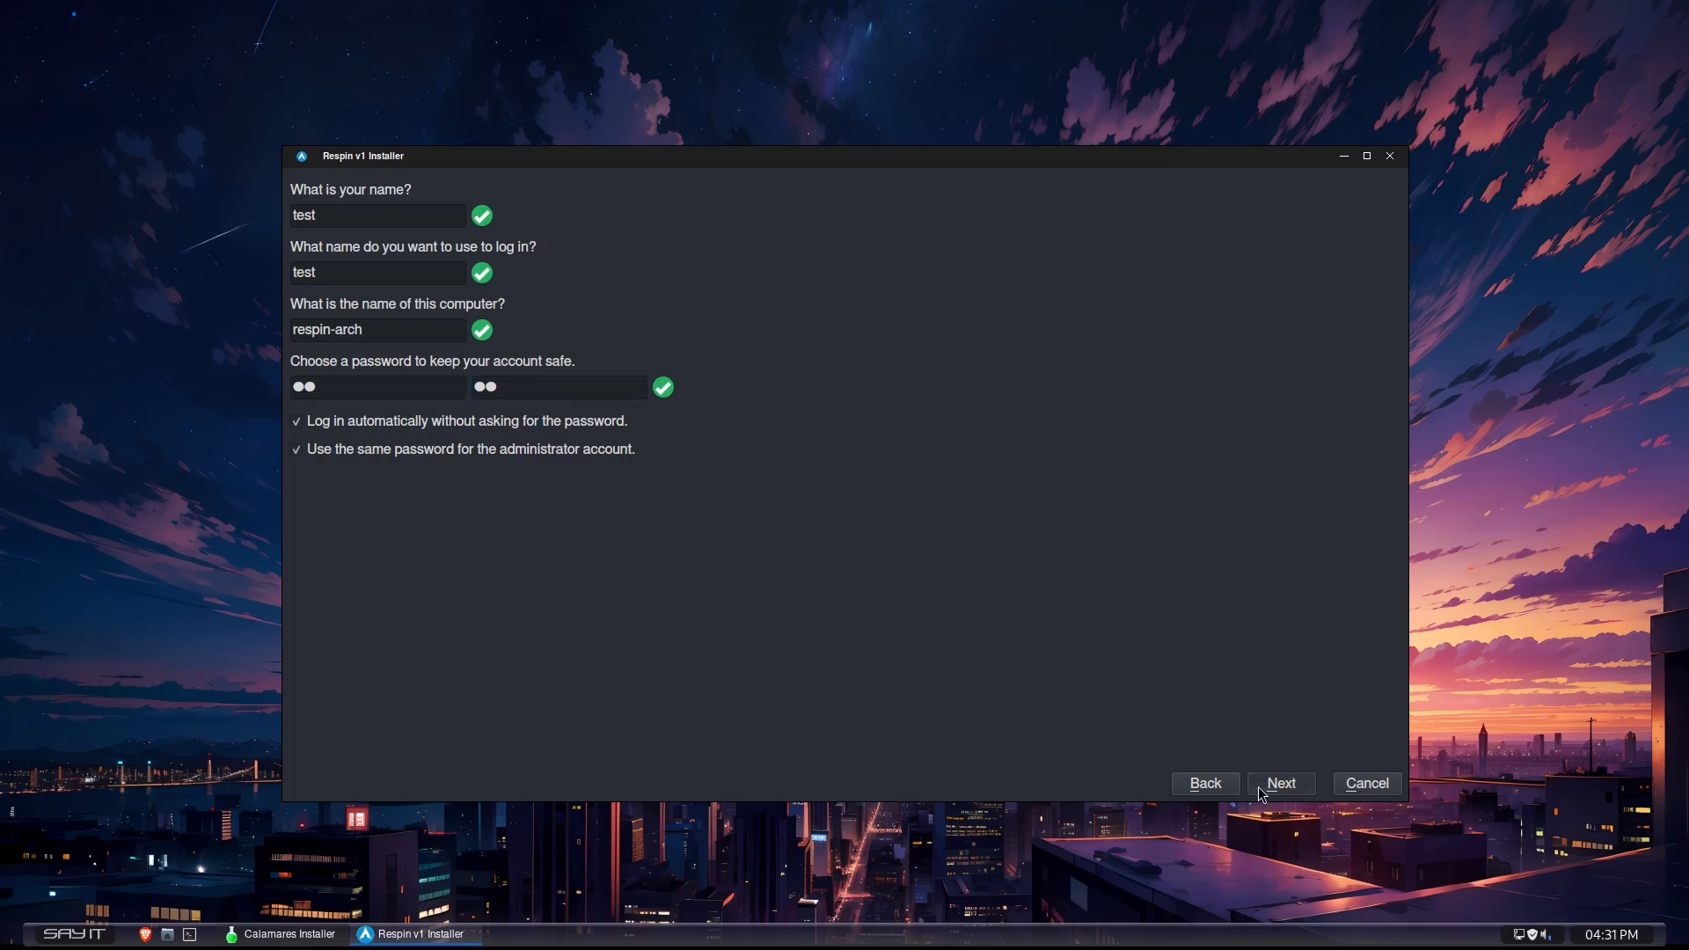
left_click(1282, 790)
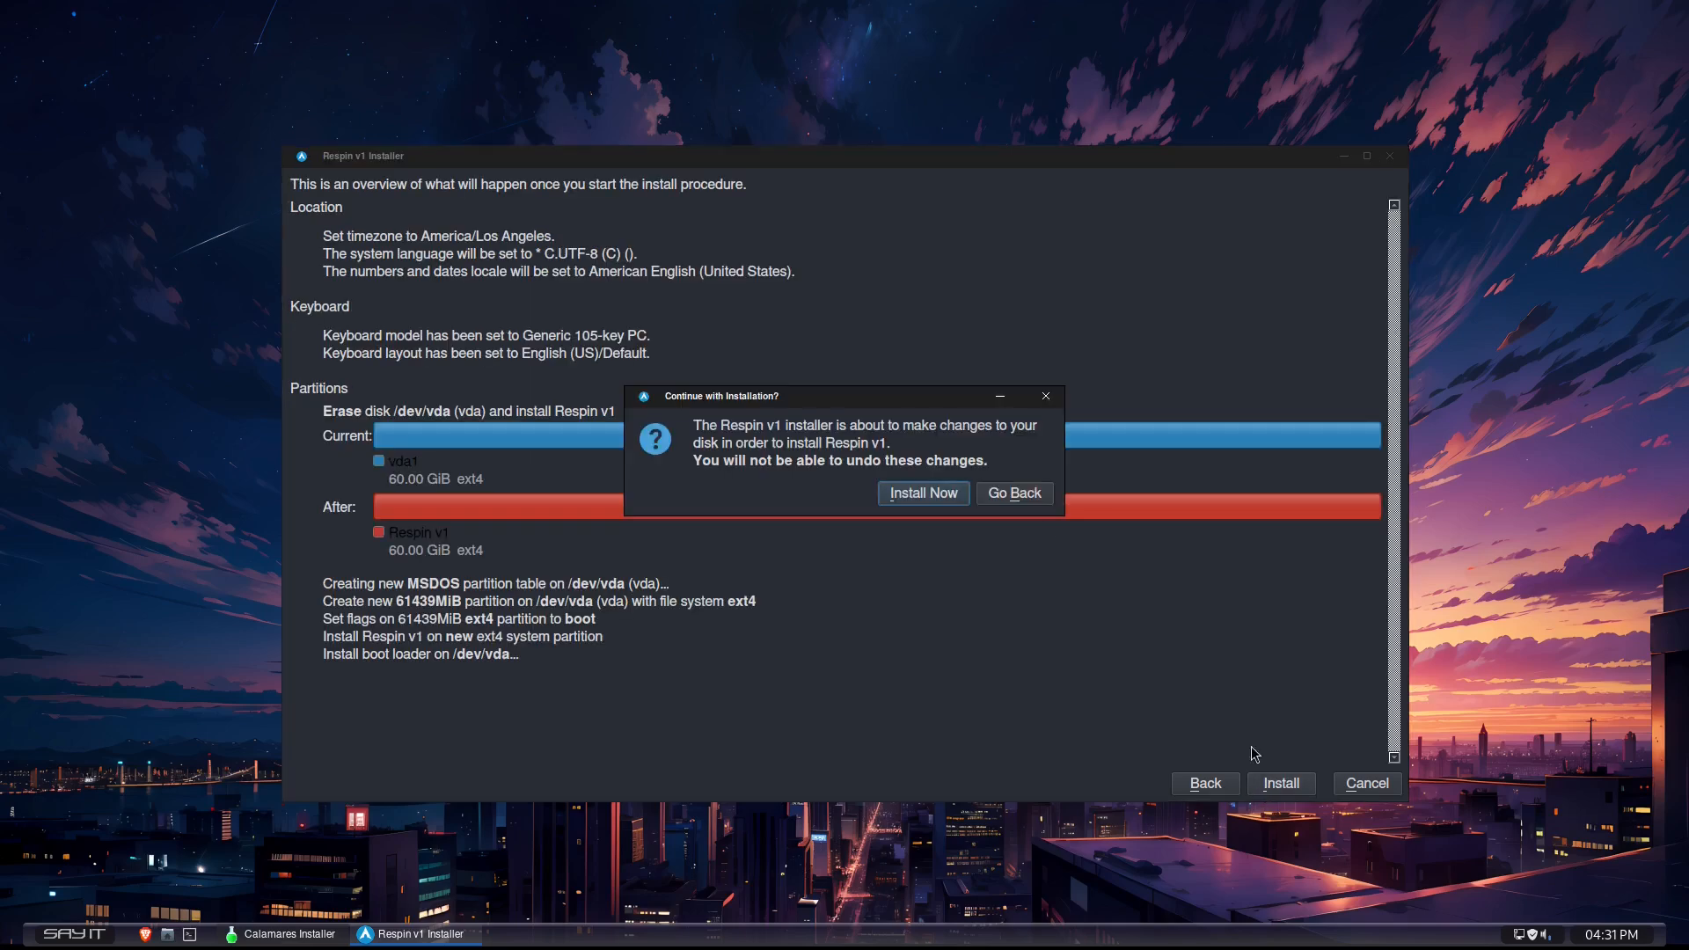
left_click(911, 494)
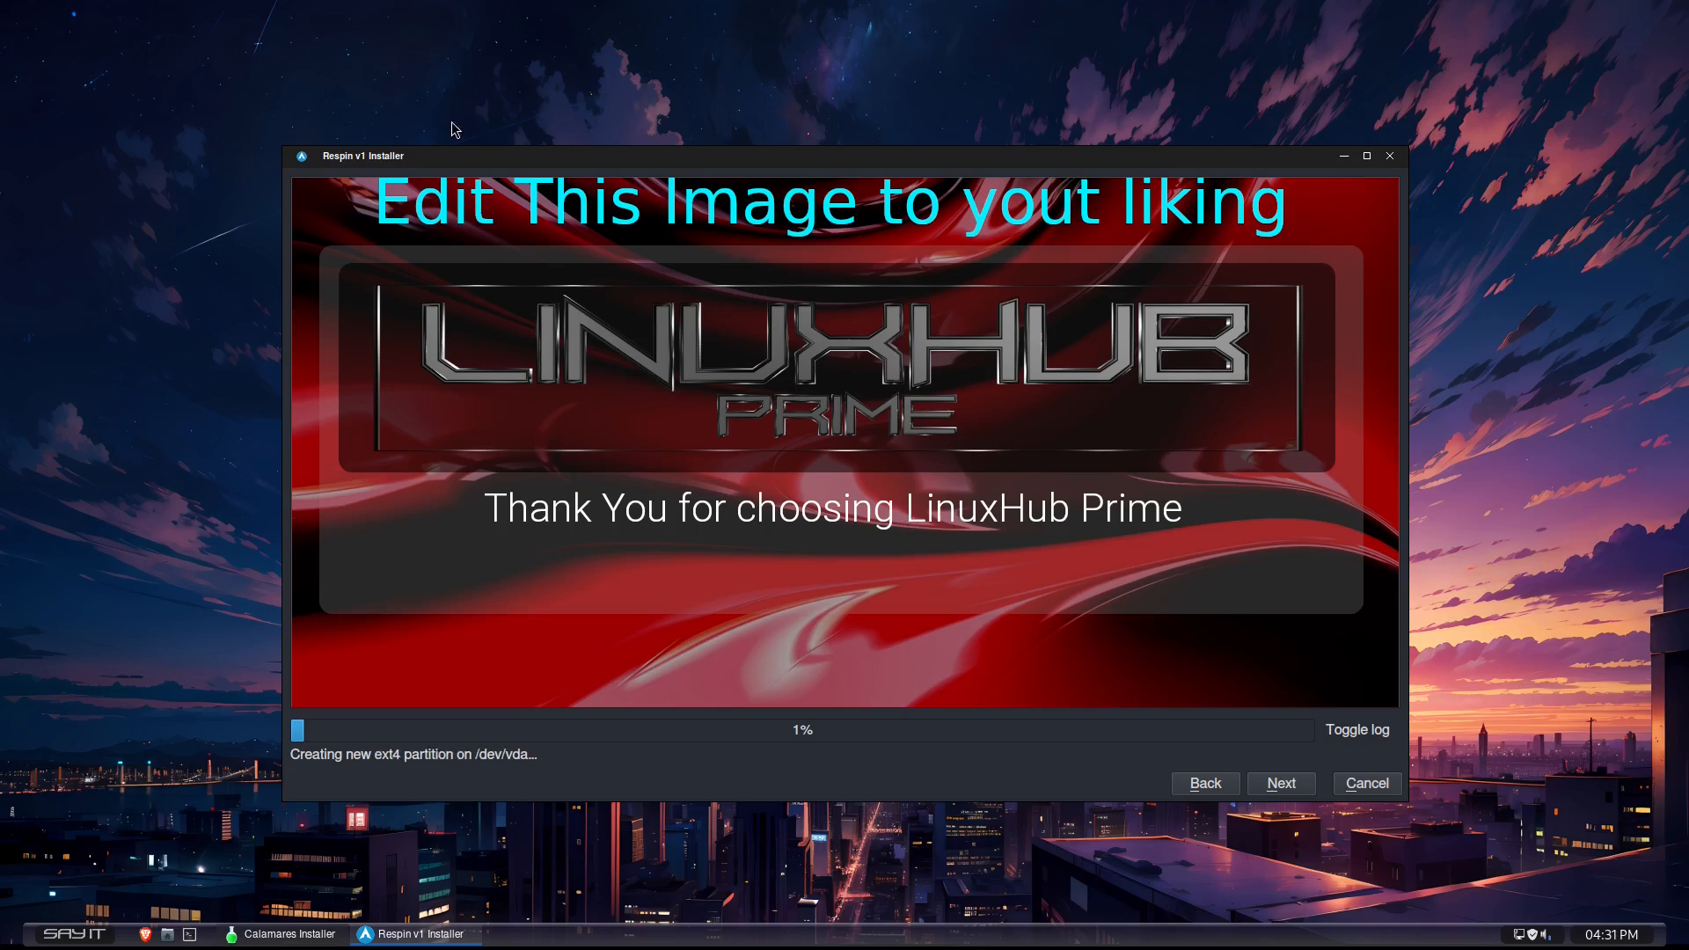